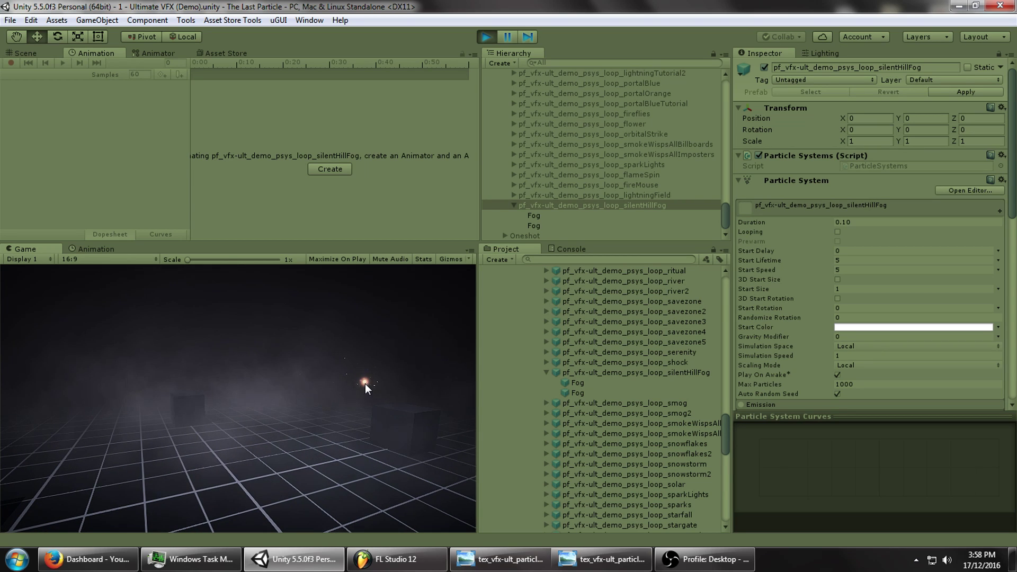
- Inspect the realFire spritesheet in Photo Viewer, switching between fit-to-window and actual size and panning across the cells
left_click(478, 561)
left_click(447, 530)
left_click(446, 530)
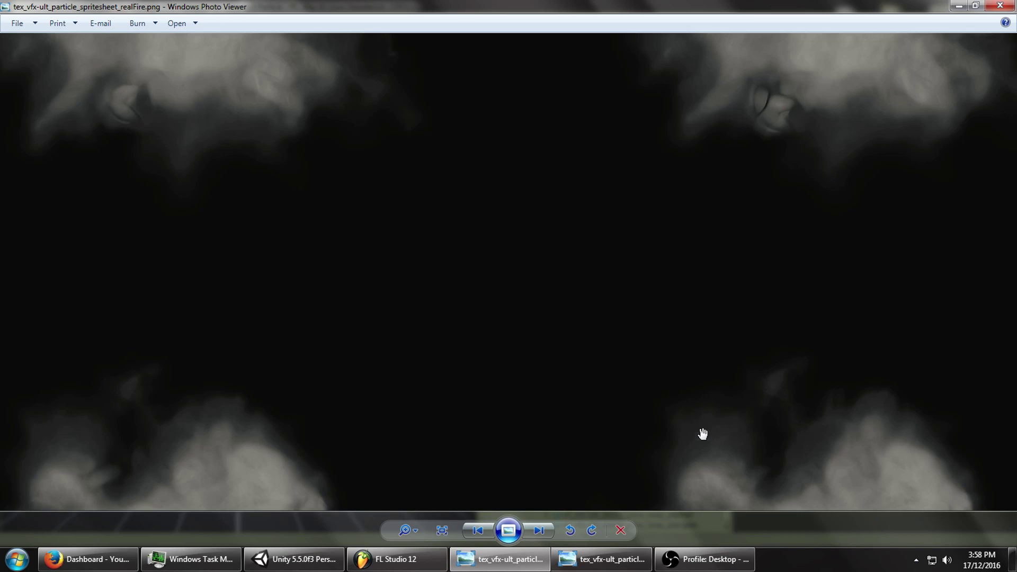
left_click_drag(702, 432, 519, 313)
left_click_drag(822, 302, 567, 305)
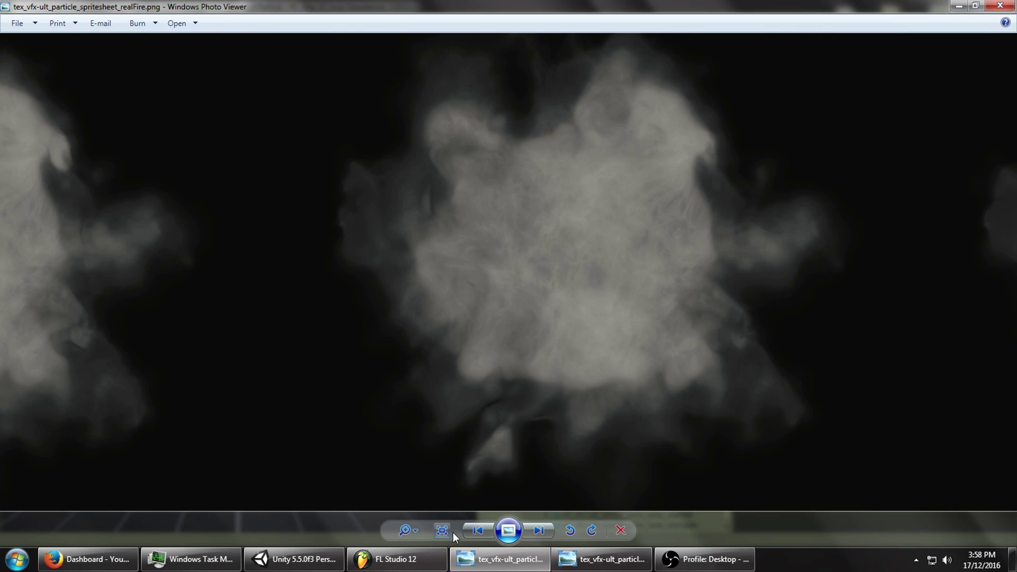
left_click(443, 531)
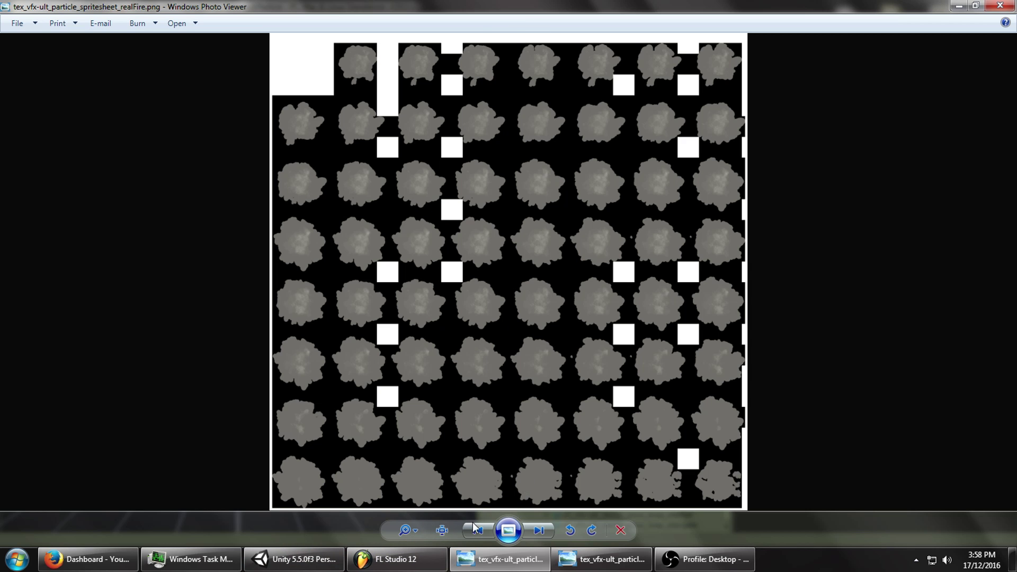
left_click(443, 531)
- Browse on to the 4×4 smokePuffs spritesheet, then return to Unity
scroll(499, 252, "down", 1)
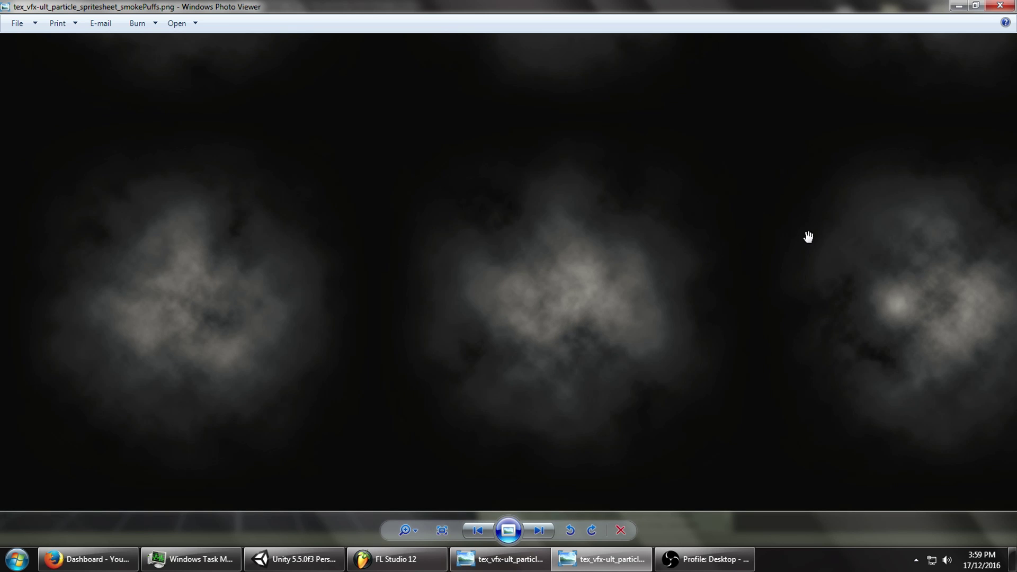
scroll(810, 239, "down", 2)
scroll(810, 243, "down", 1)
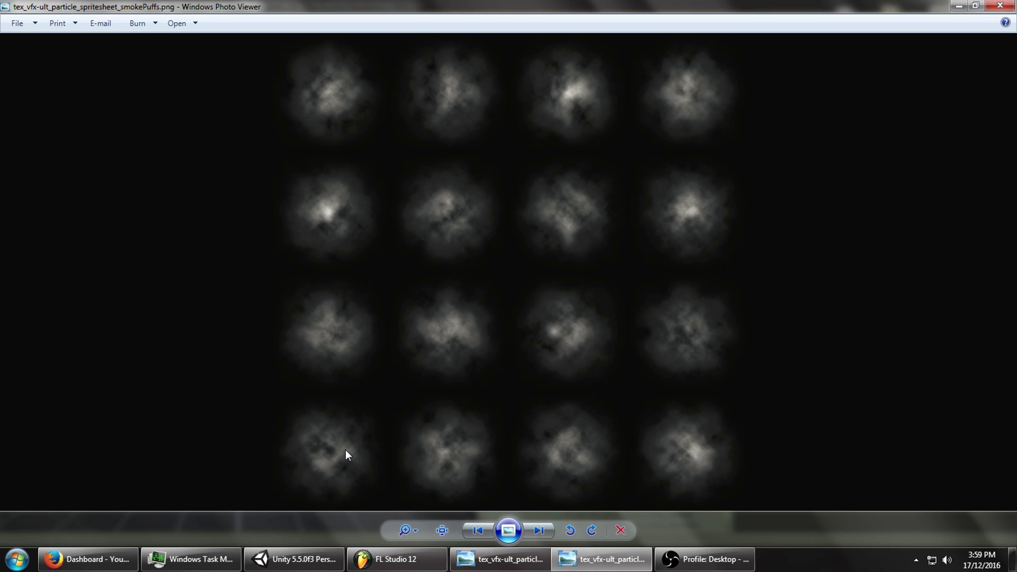
key("alt+Tab")
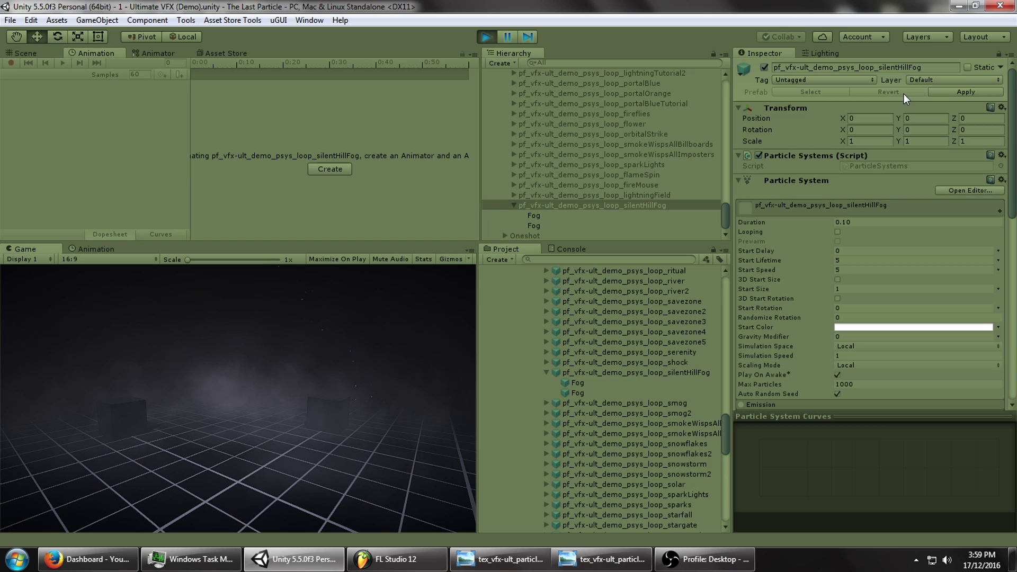
- Show the Scene view above the Game view, then slide the fog object far along Z and back near its start
left_click(22, 53)
middle_click_drag(297, 128, 331, 125)
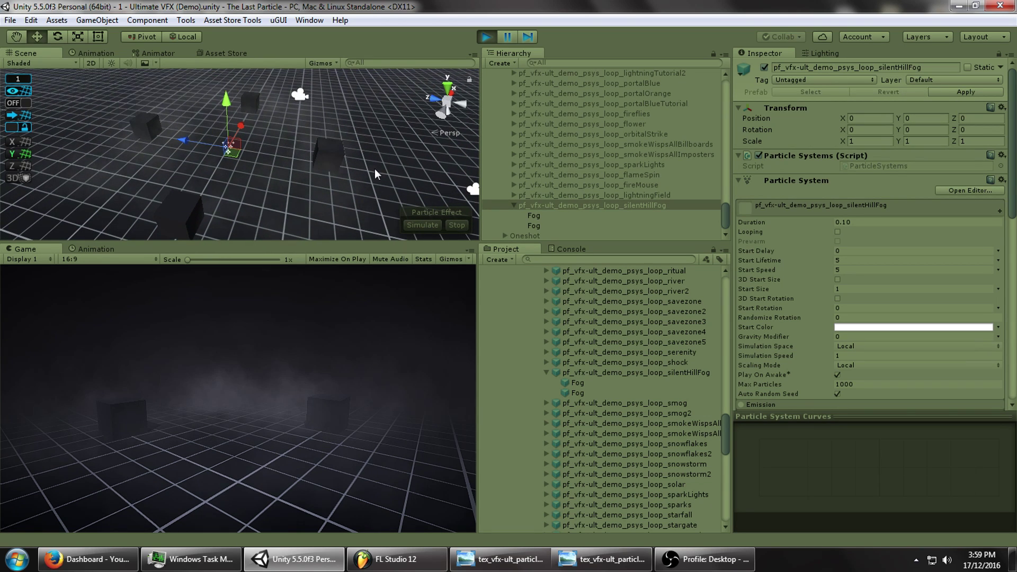
left_click_drag(184, 137, 38, 115)
left_click_drag(1009, 129, 964, 128)
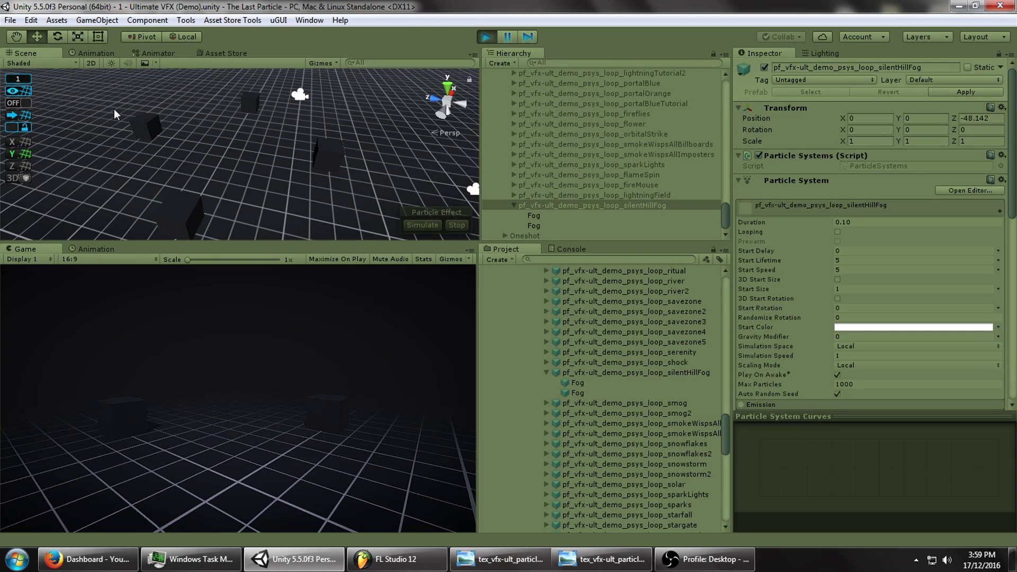
left_click_drag(213, 138, 225, 167)
- Compare the two Fog emitters' Inspector settings
left_click(574, 215)
left_click(593, 225)
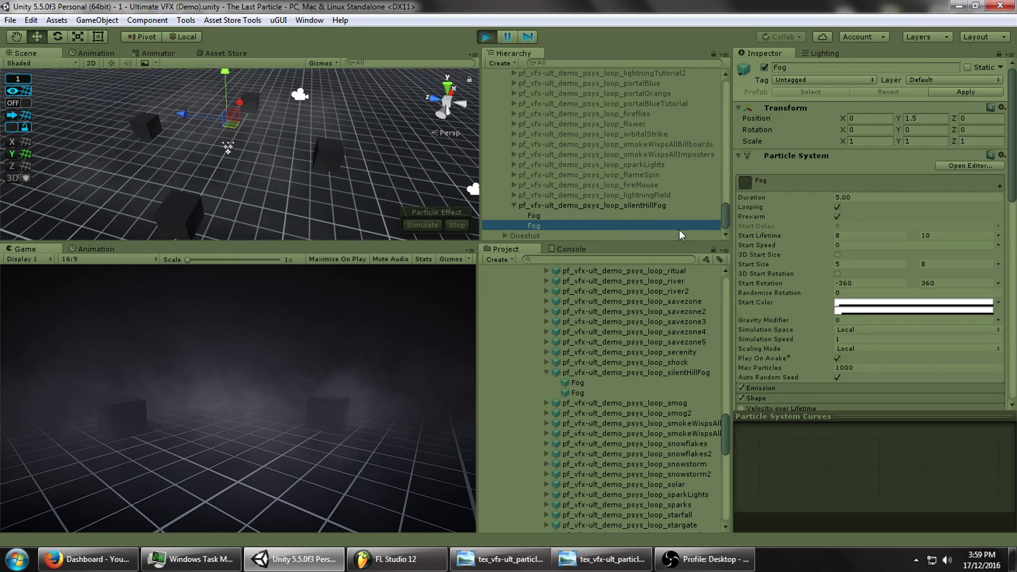
left_click(561, 215)
left_click(549, 228)
left_click(556, 218)
left_click(560, 225)
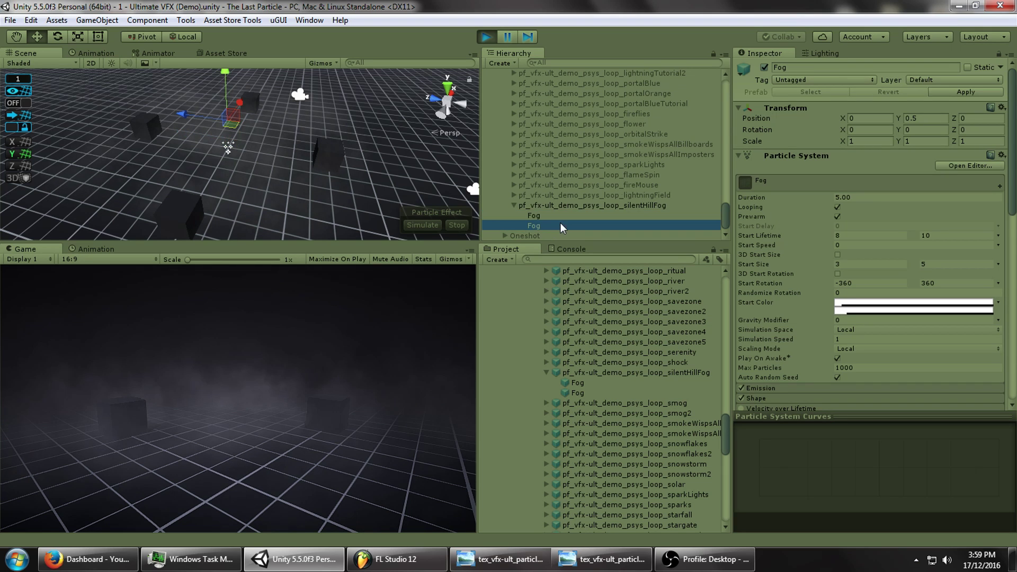
left_click(554, 215)
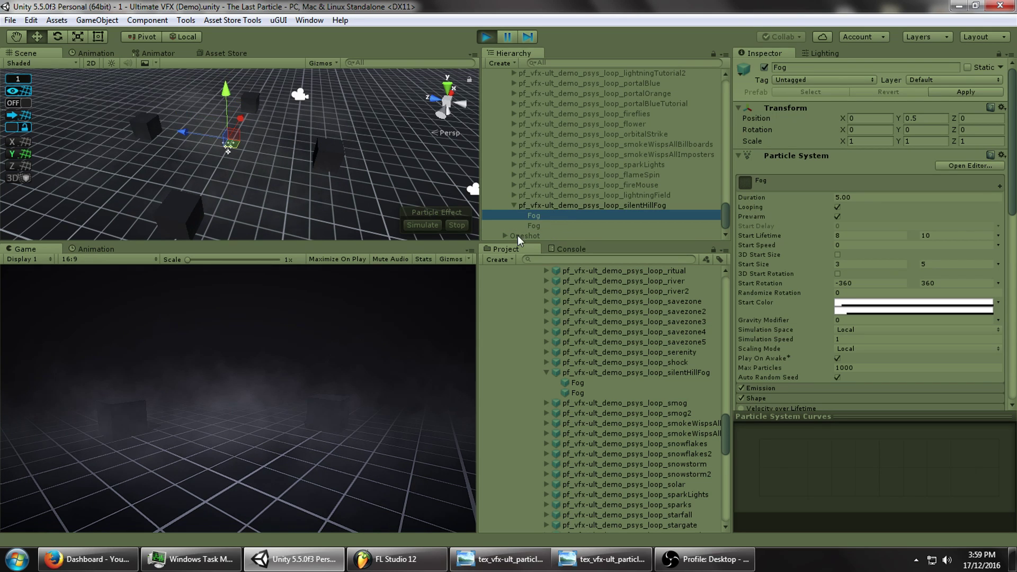
left_click(180, 386)
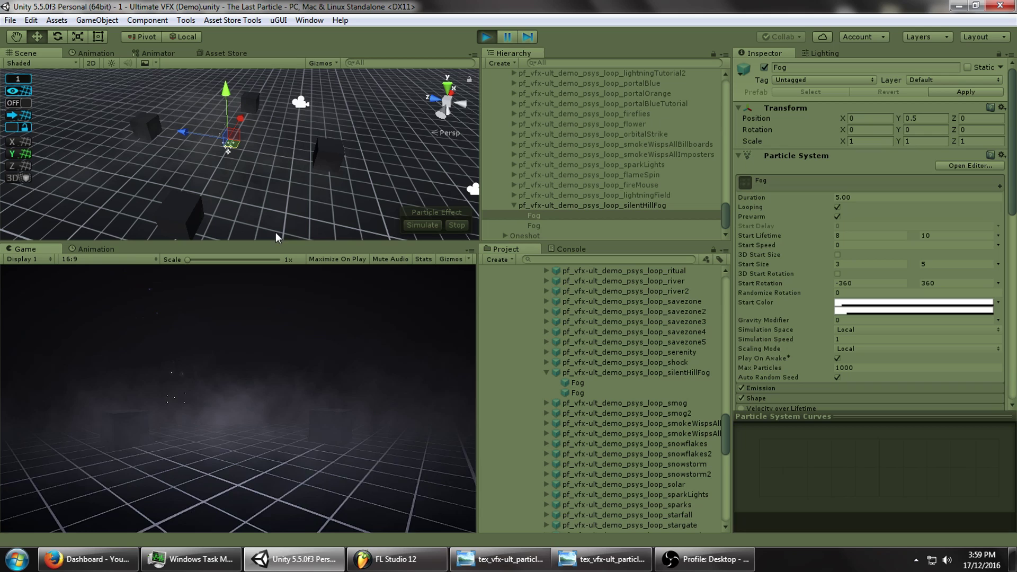
- Reactivate the second Fog emitter (Y 1.5, start size 5–8) and spawn spark effects in the Game view
left_click(551, 225)
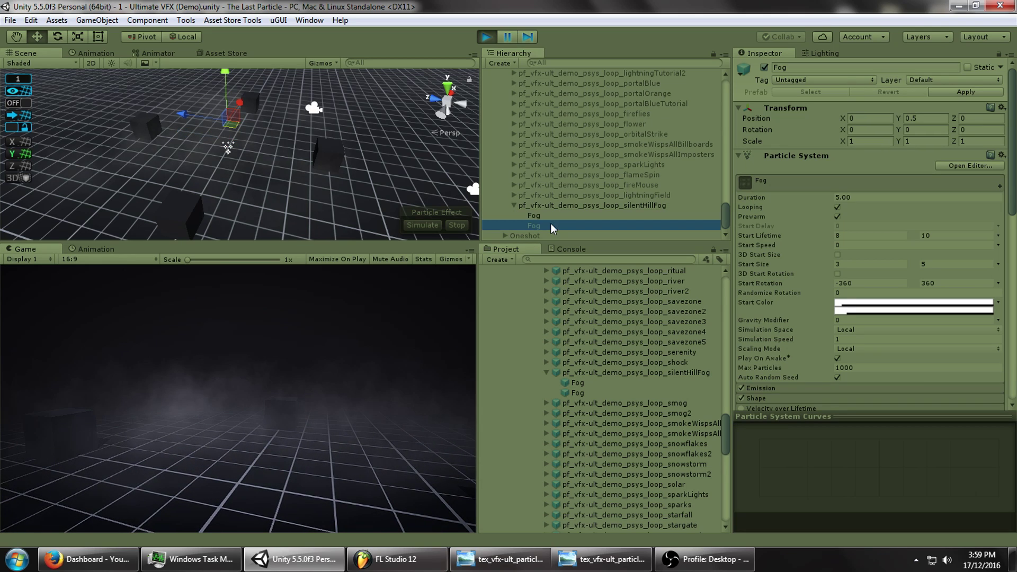
left_click(764, 67)
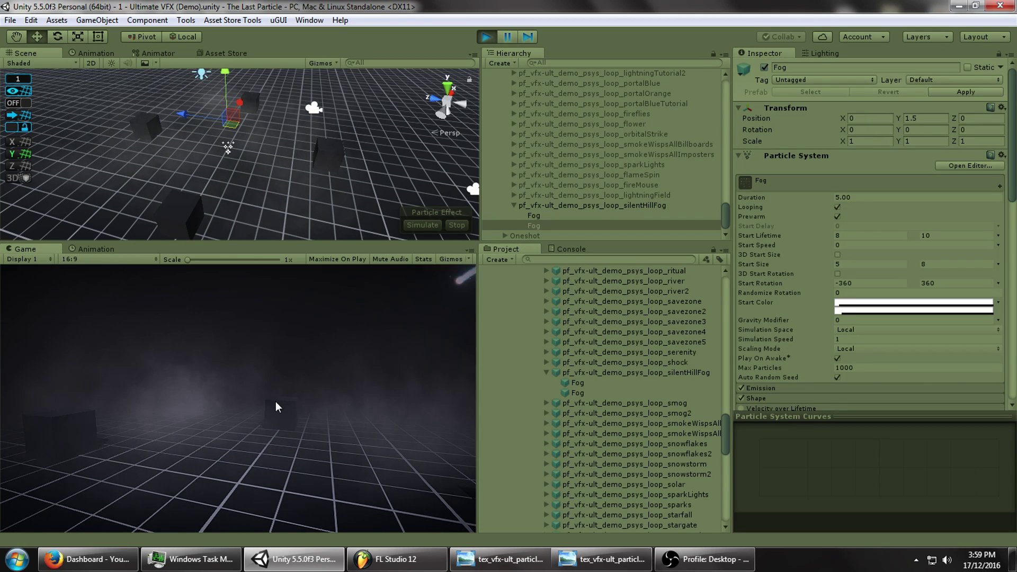
left_click(296, 396)
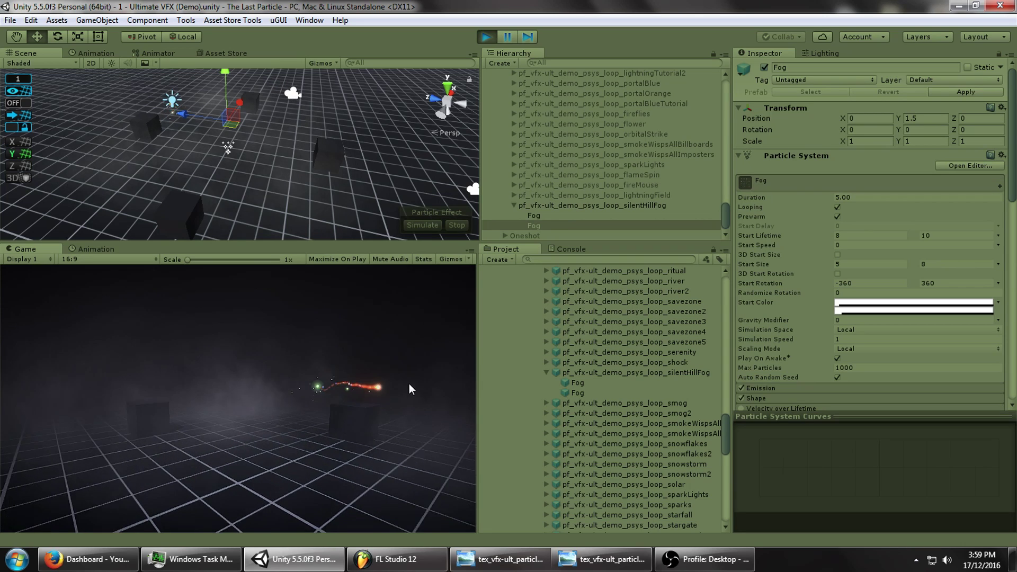
left_click(431, 367)
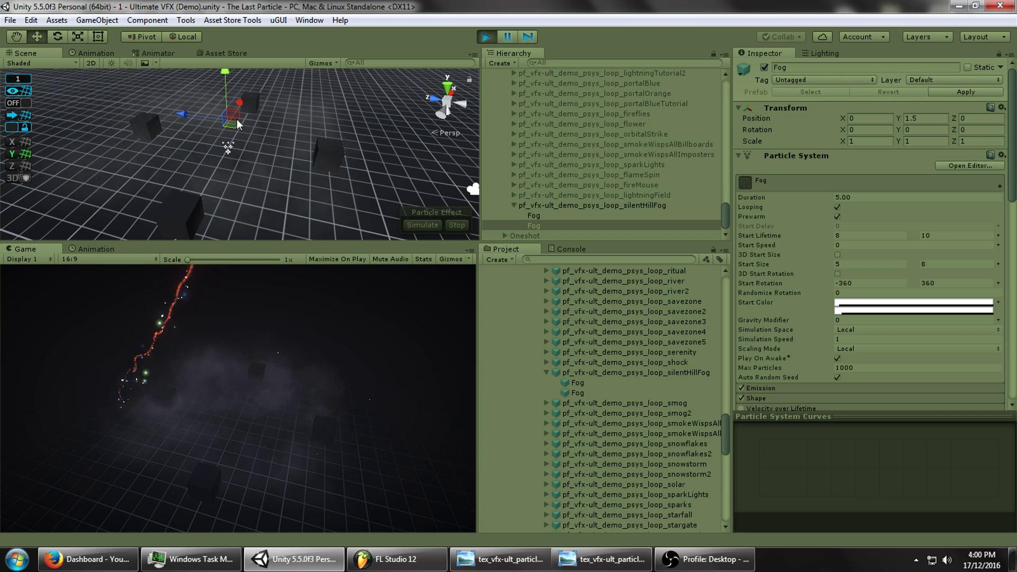
- Move the parent silentHillFog effect along Z, undo it, then nudge it slightly toward the camera
left_click(548, 205)
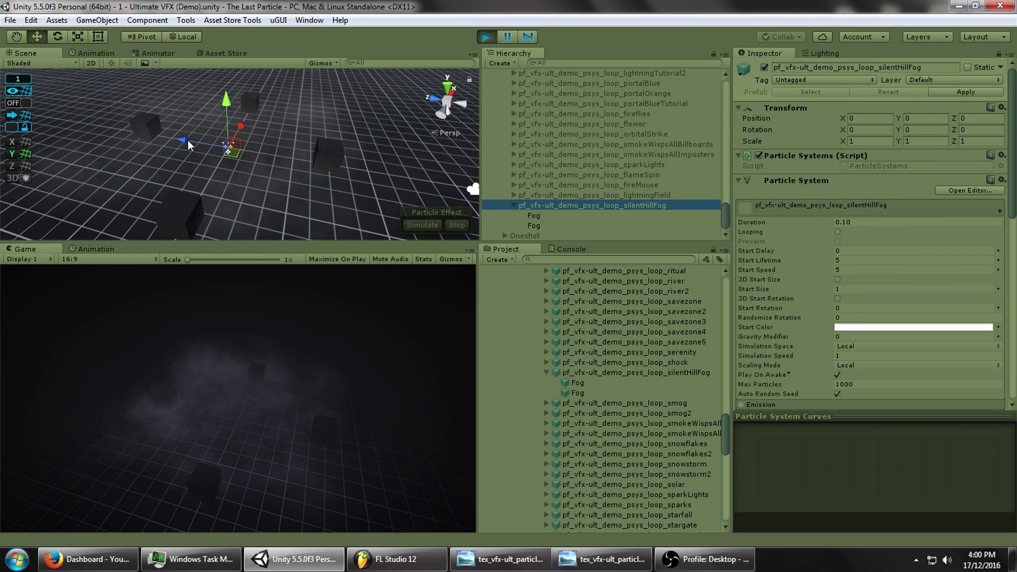
left_click_drag(187, 140, 284, 153)
key("ctrl+z")
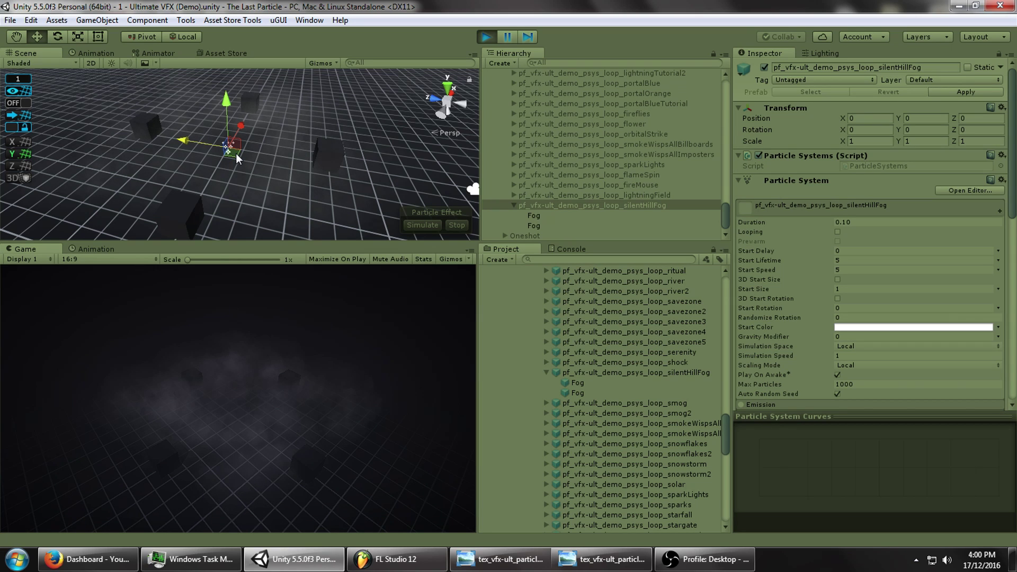
mouse_move(235, 150)
left_mouse_down()
mouse_move(175, 158)
mouse_move(190, 192)
mouse_move(299, 154)
mouse_move(230, 123)
mouse_move(197, 188)
mouse_move(215, 189)
mouse_move(281, 106)
mouse_move(221, 183)
mouse_move(222, 147)
mouse_move(159, 183)
mouse_move(263, 157)
mouse_move(233, 124)
mouse_move(221, 141)
left_mouse_up()
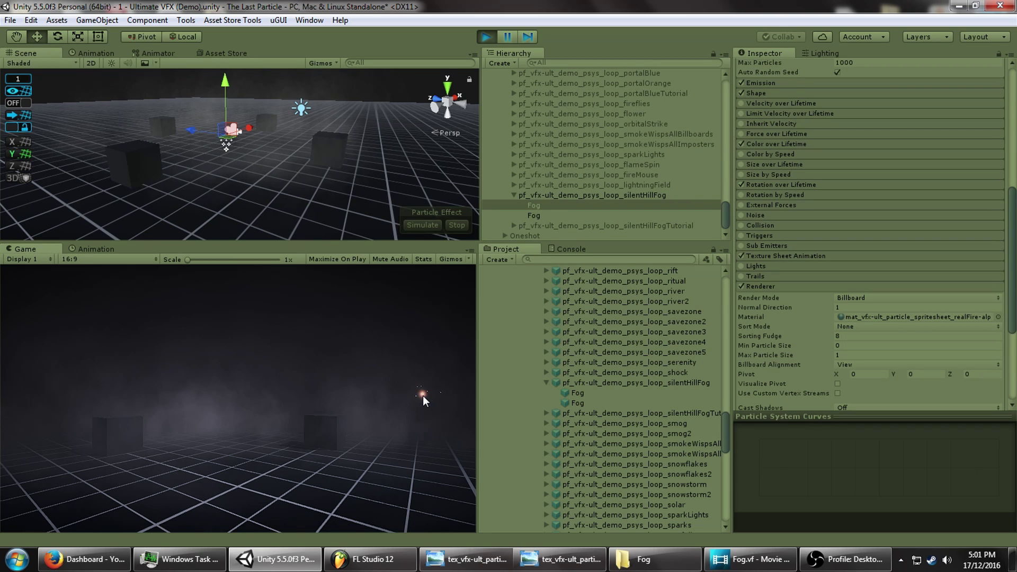
- Give the second Fog emitter the Default-Particle material and turn off Texture Sheet Animation
left_click(998, 317)
type("de")
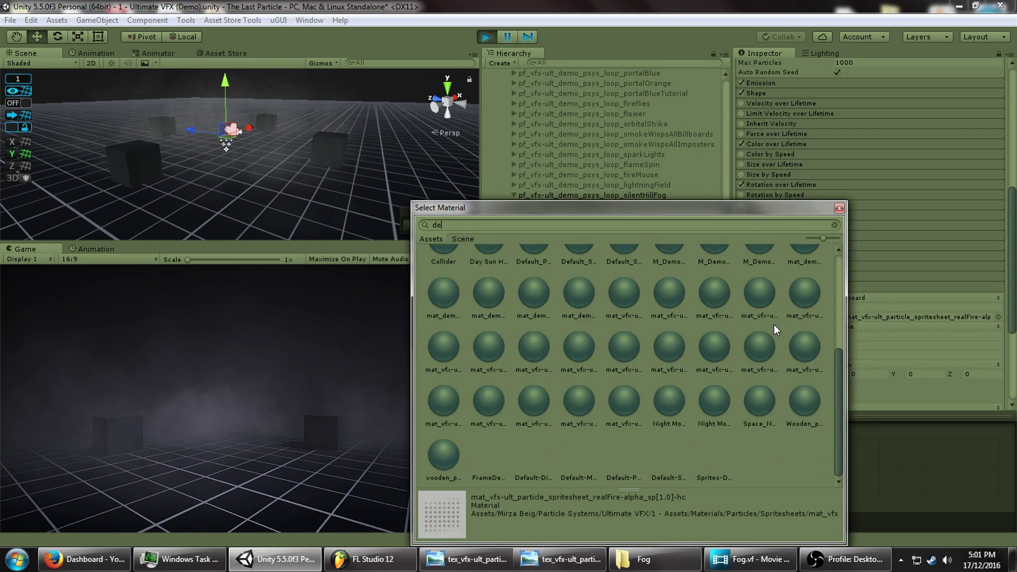
type("fa")
double_click(713, 338)
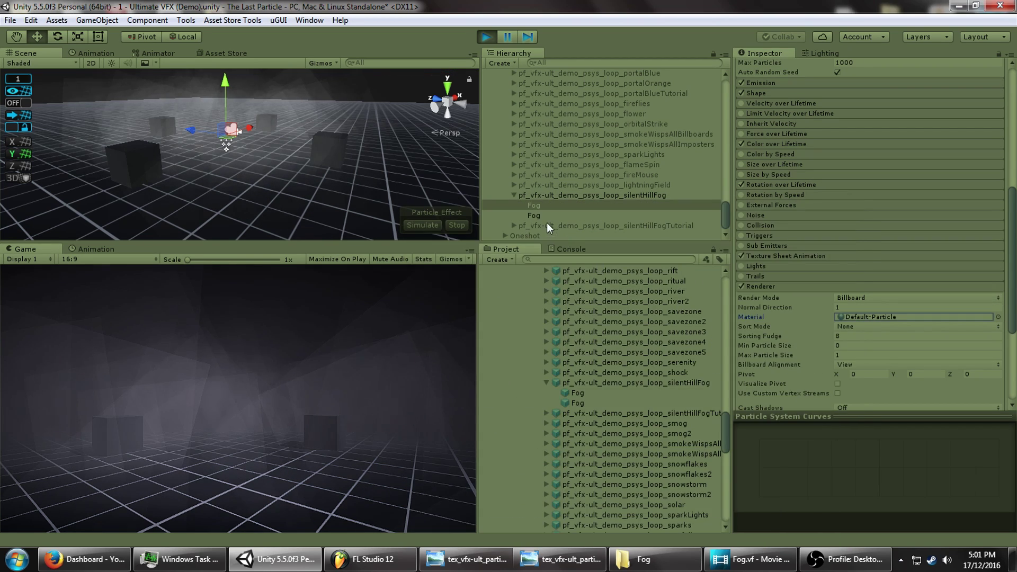
key("ctrl+z")
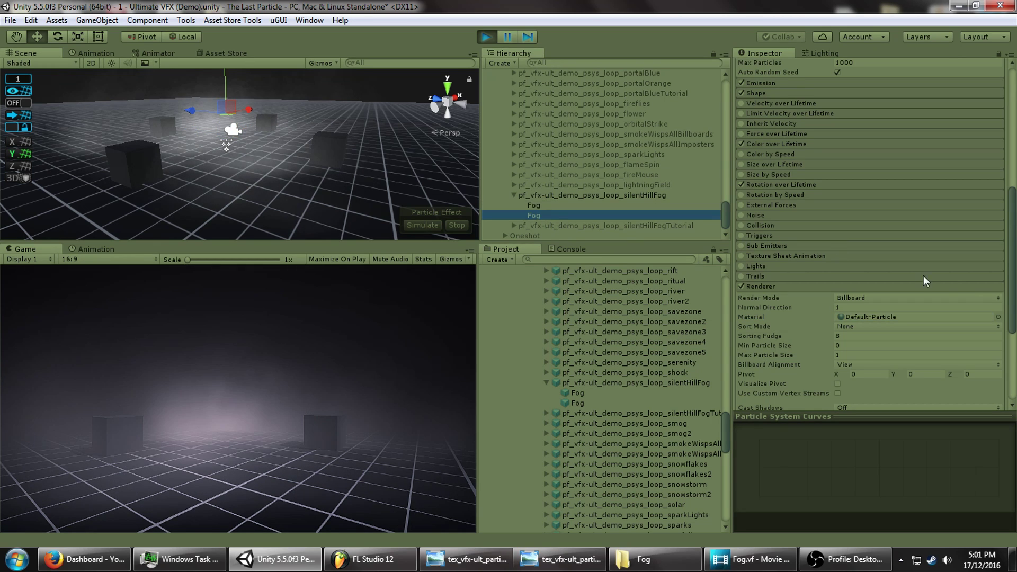
left_click(998, 316)
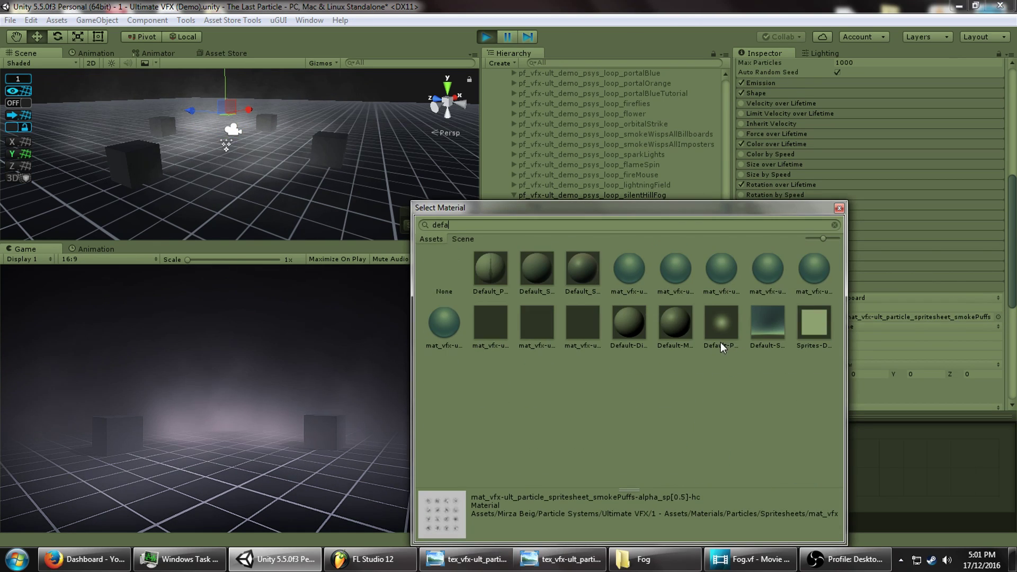
double_click(719, 337)
left_click(742, 256)
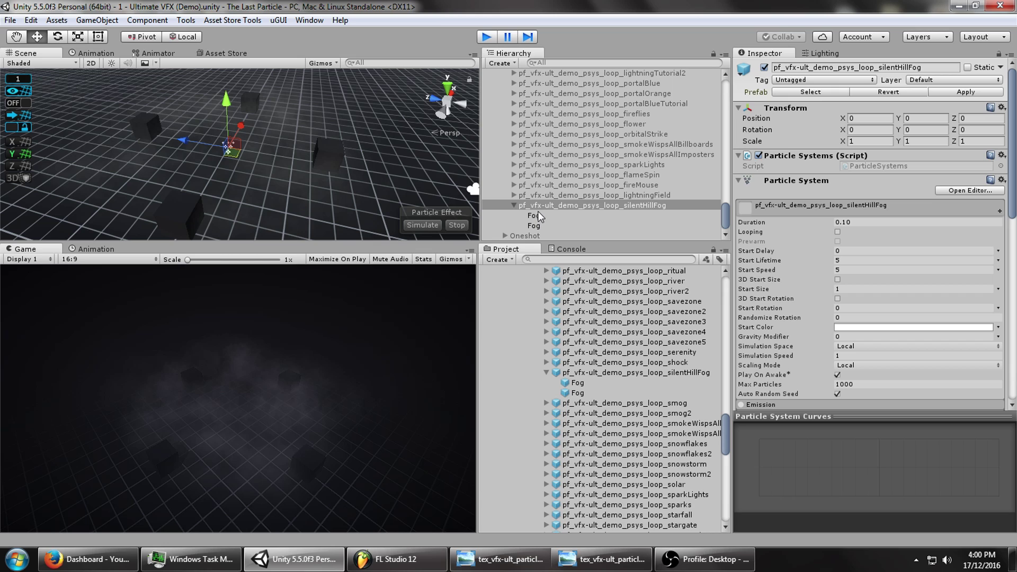
- Exit play mode and create a new Particle System with Start Speed 0
key("ctrl+p")
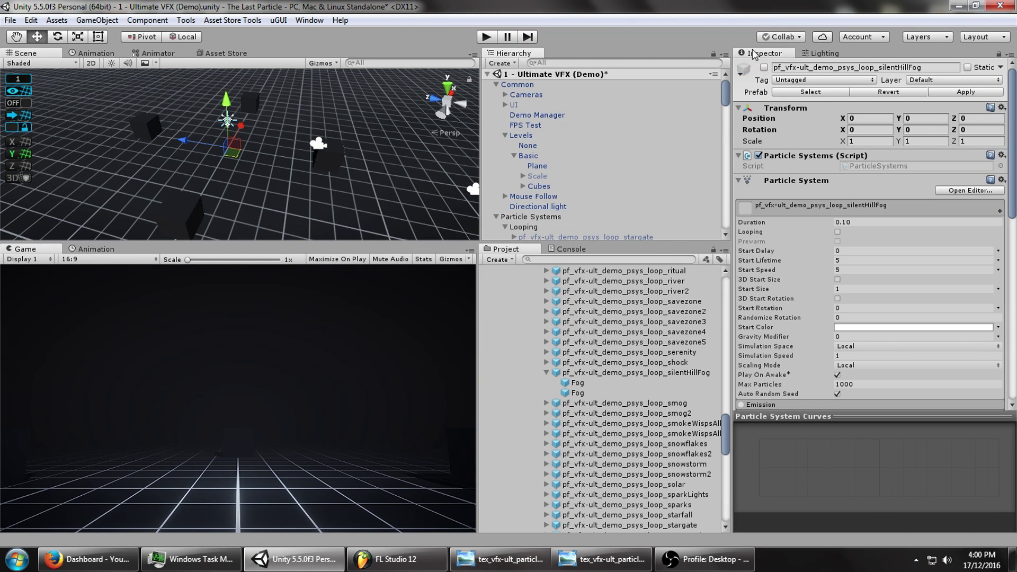
left_click(497, 84)
left_click(496, 94)
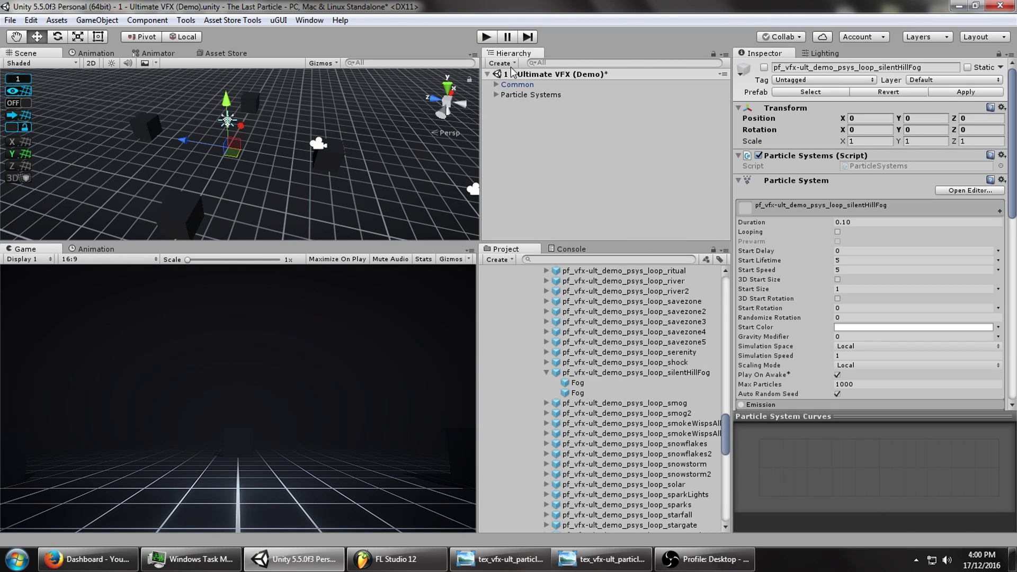
left_click(512, 63)
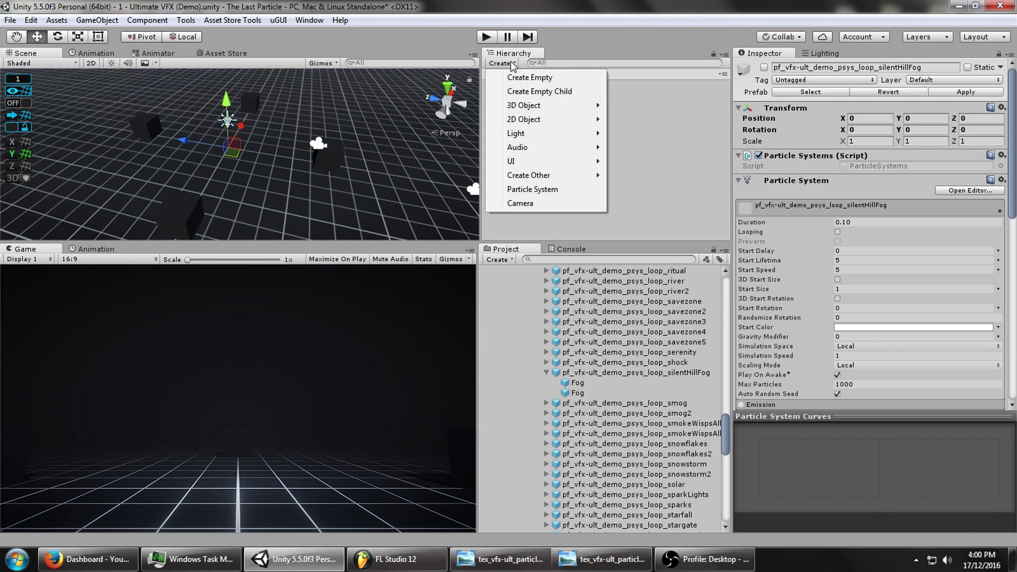
left_click(527, 189)
scroll(812, 381, "down", 5)
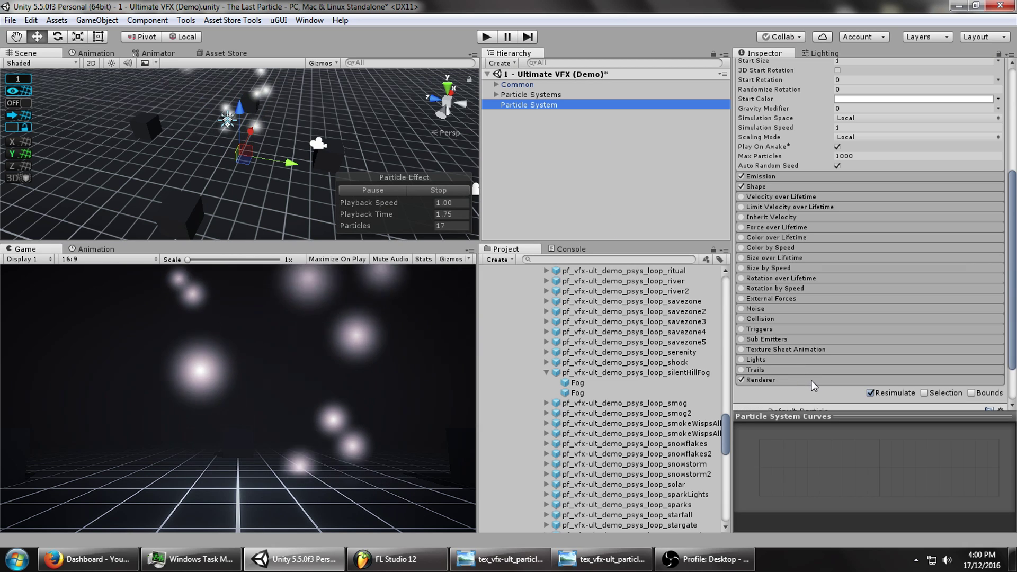
scroll(788, 231, "up", 5)
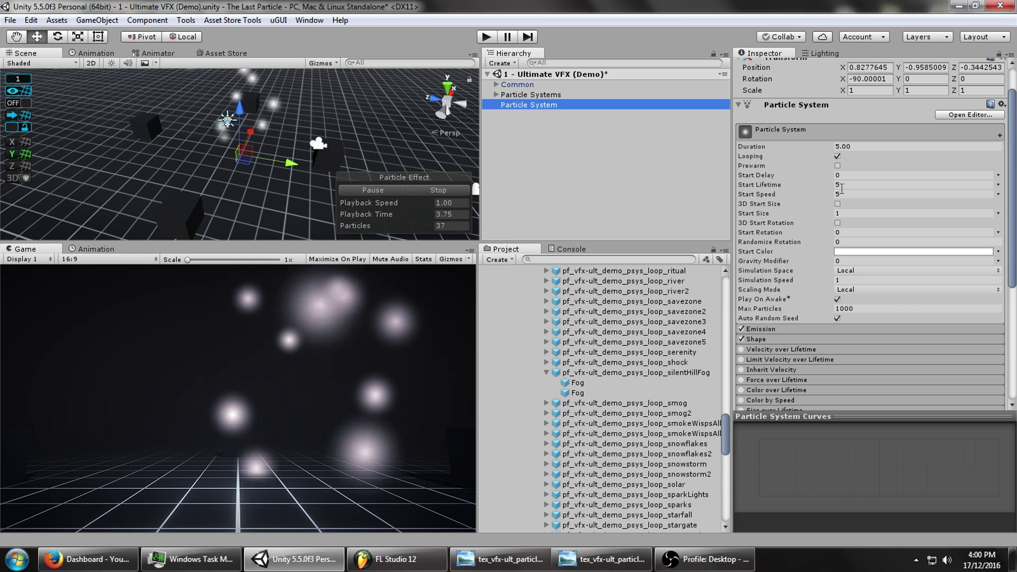
left_click(847, 193)
type("0")
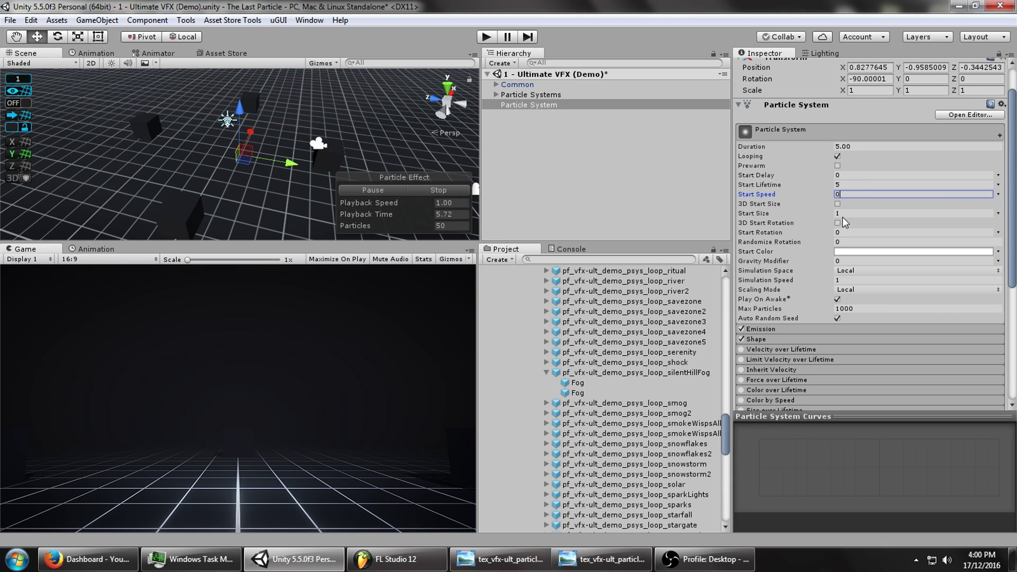
- Reset the particle system's Transform and raise it to Position Y 0.5
scroll(842, 225, "down", 2)
scroll(832, 234, "up", 4)
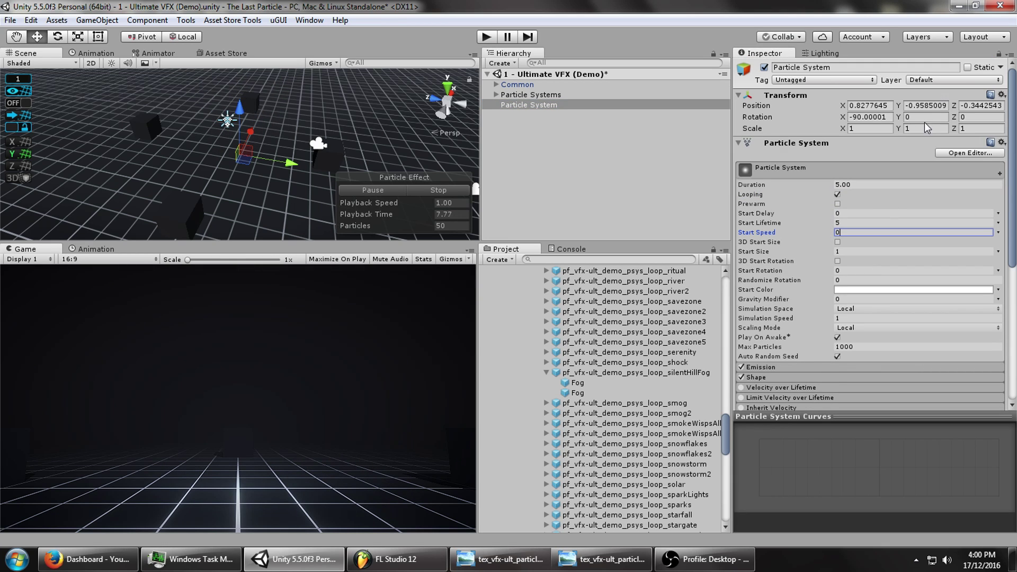
left_click(1001, 95)
left_click(985, 109)
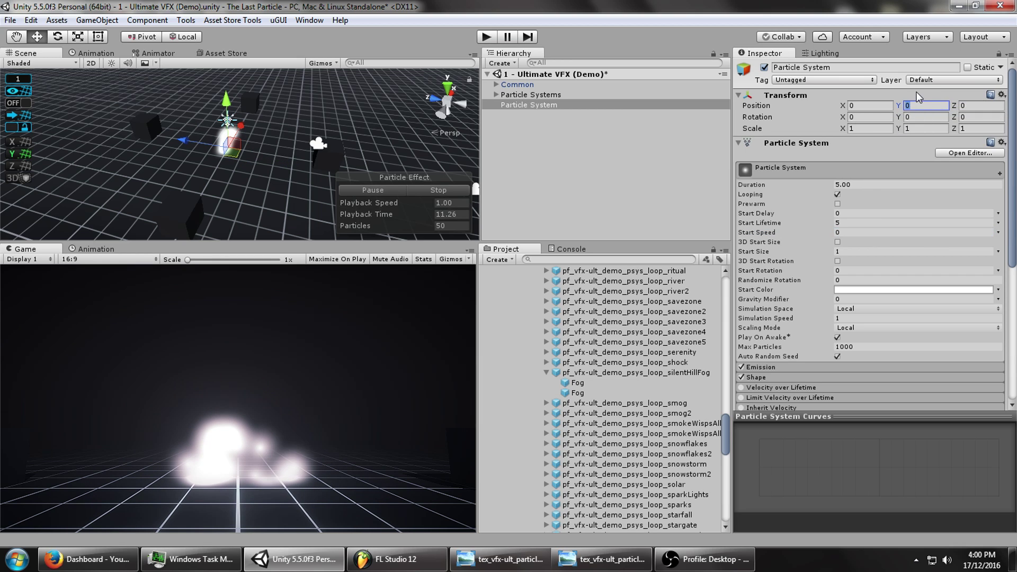
type(".5")
- Make the emitter shape a Box with X and Z size 10
scroll(751, 247, "down", 5)
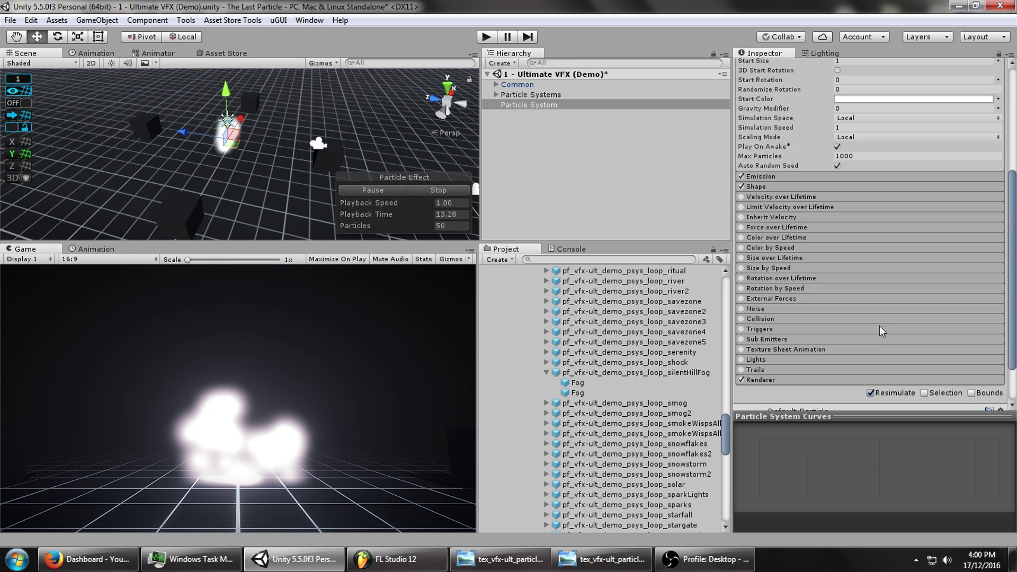
left_click(772, 188)
left_click(867, 198)
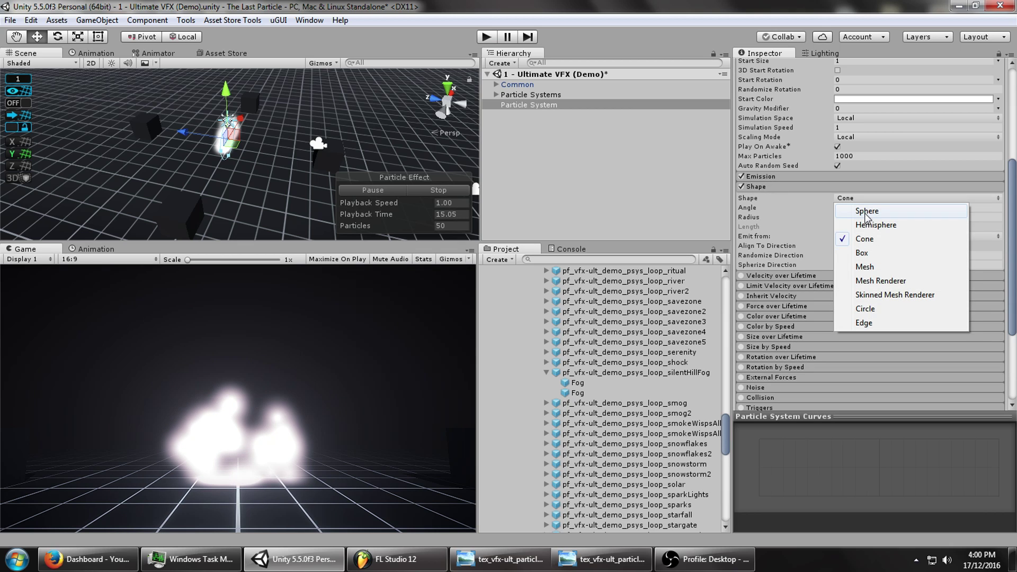
left_click(865, 253)
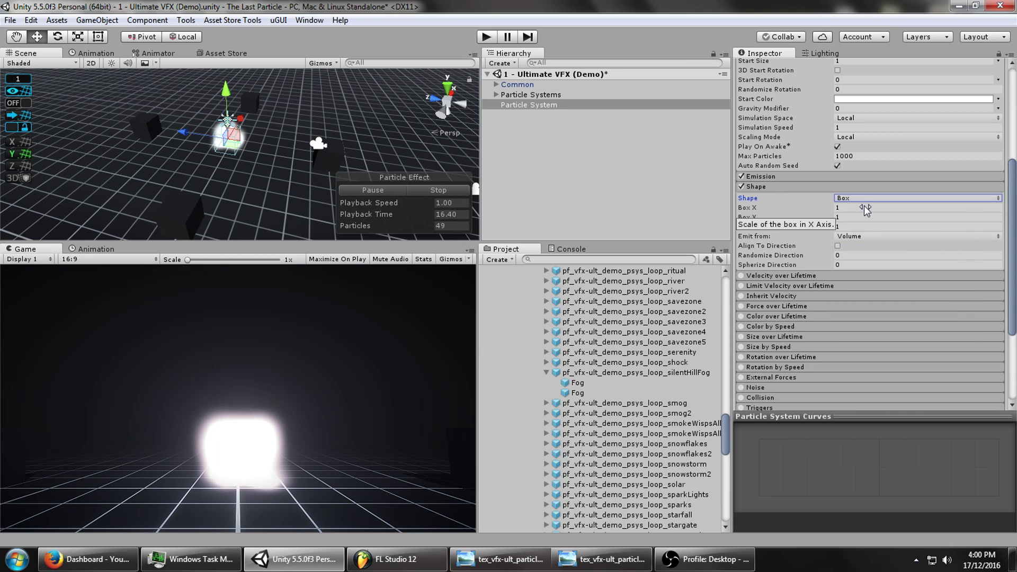
left_click(864, 208)
type("10")
key("Tab")
key("Tab")
type("10")
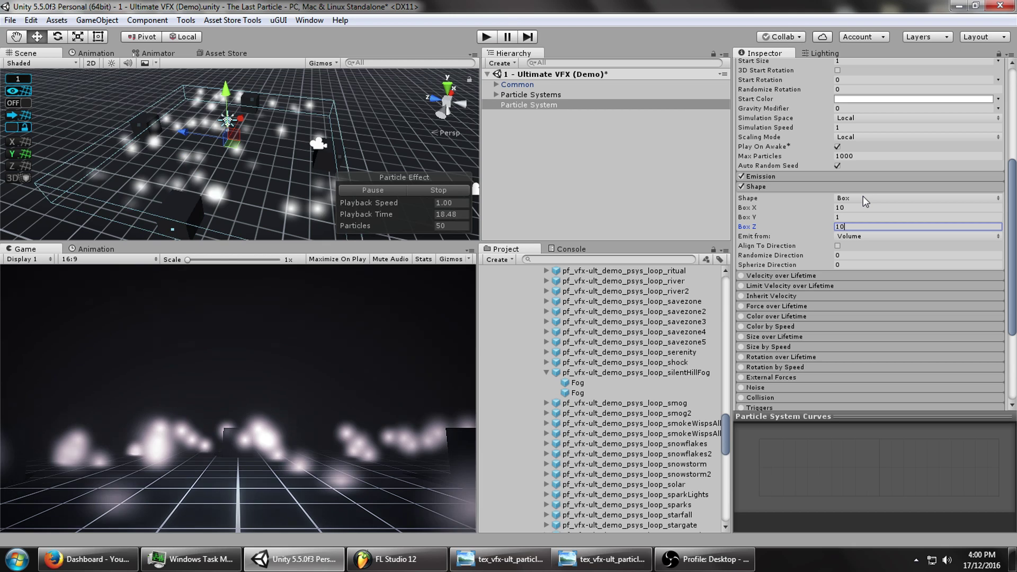
left_click_drag(339, 159, 848, 265, "alt")
- Expand the Renderer settings and glance at the realFire spritesheet image
scroll(892, 324, "down", 5)
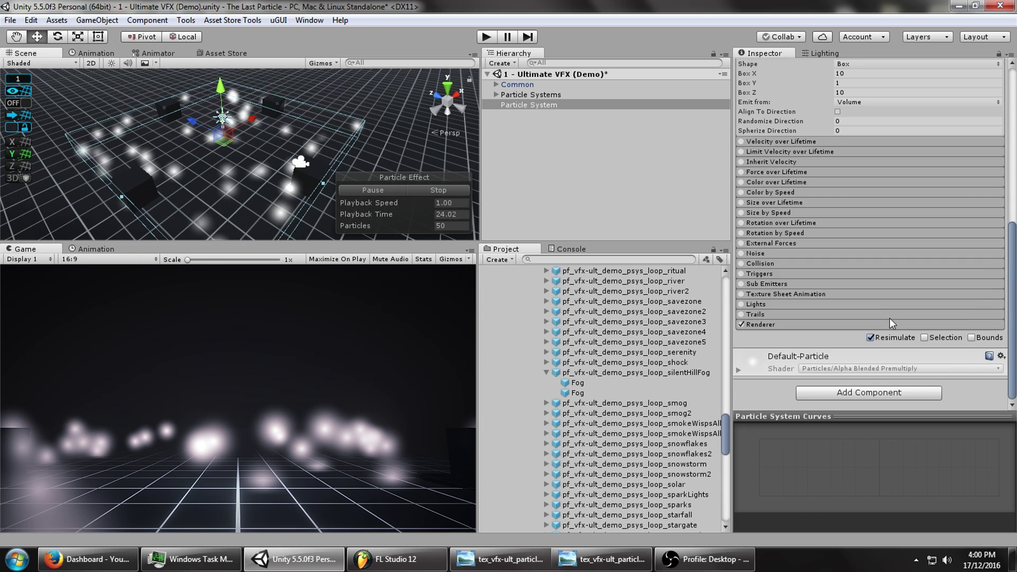
left_click(807, 326)
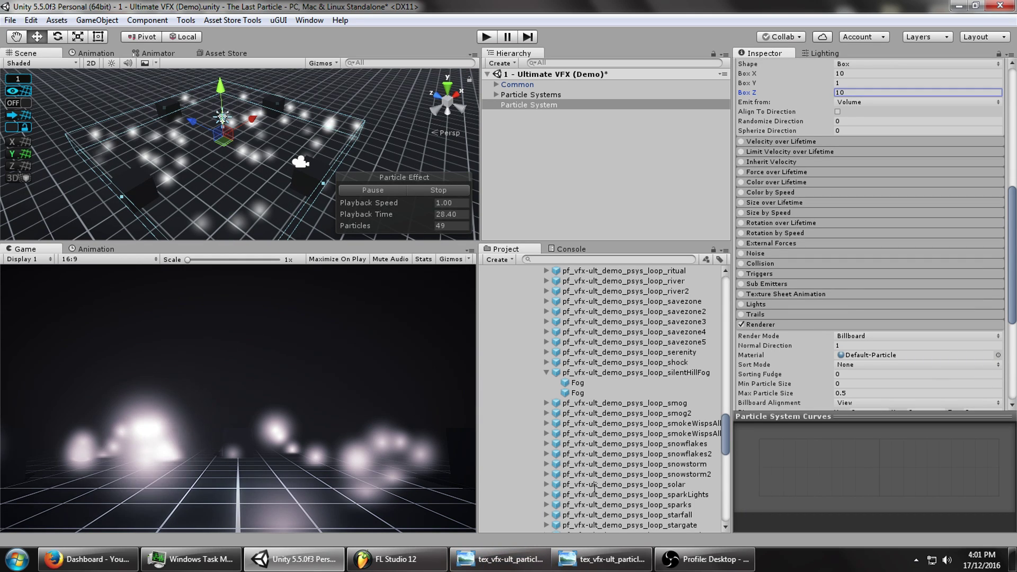
left_click(526, 563)
right_click(550, 551)
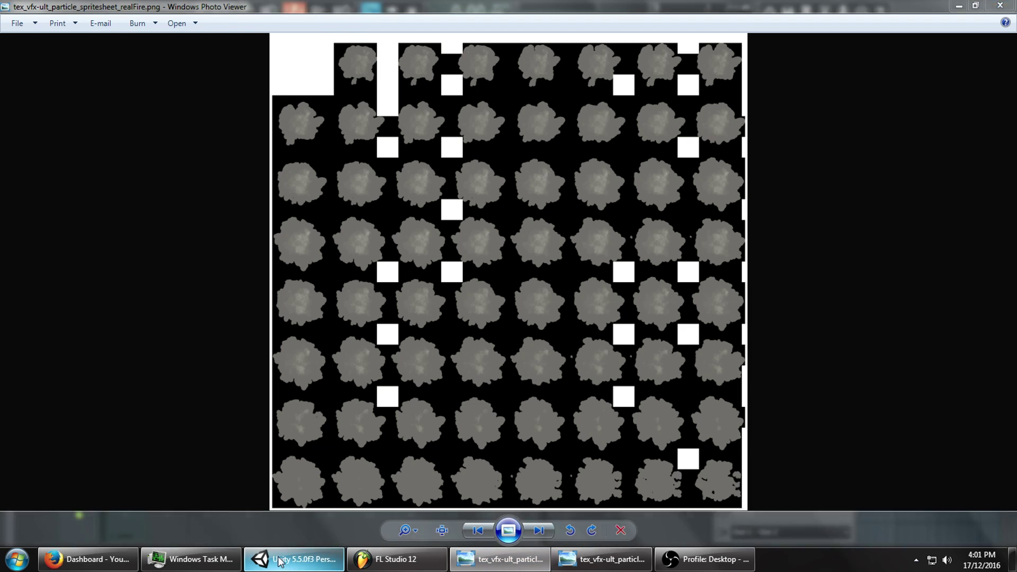
left_click(294, 559)
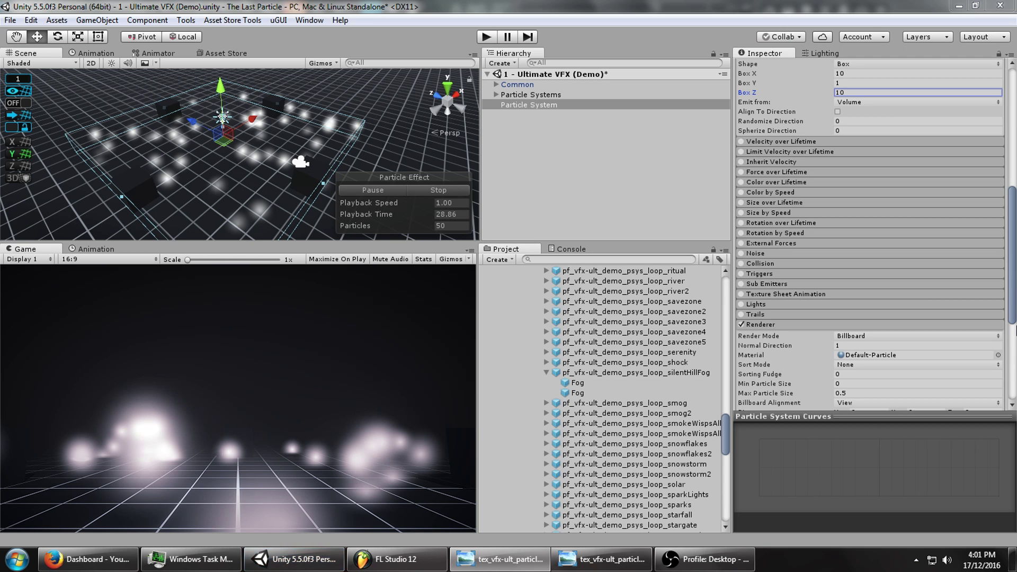
- Assign the realFire-alpha material to the particle system via a 'realfi' search
left_click(998, 355)
type("realf")
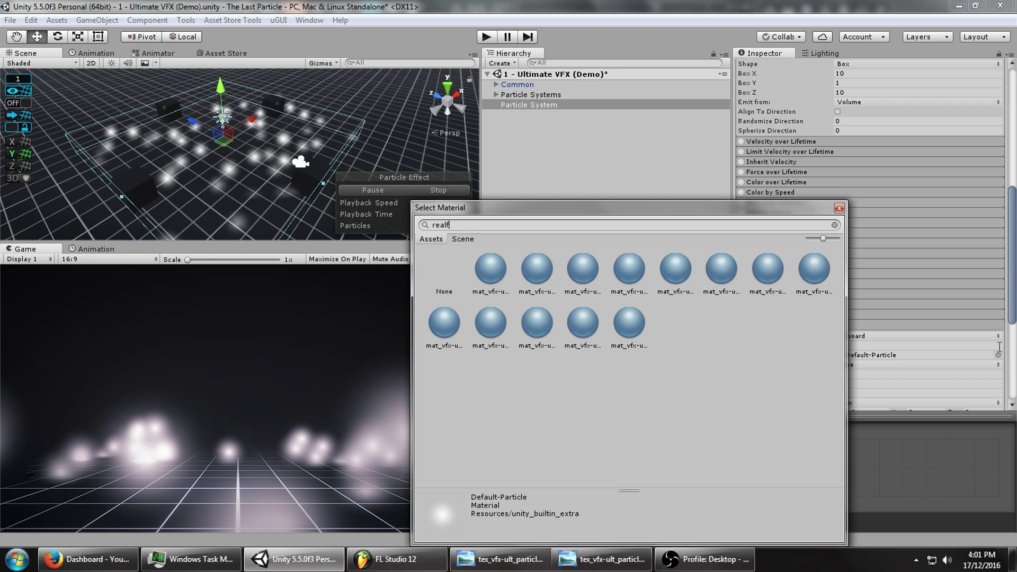
type("i")
left_click(494, 272)
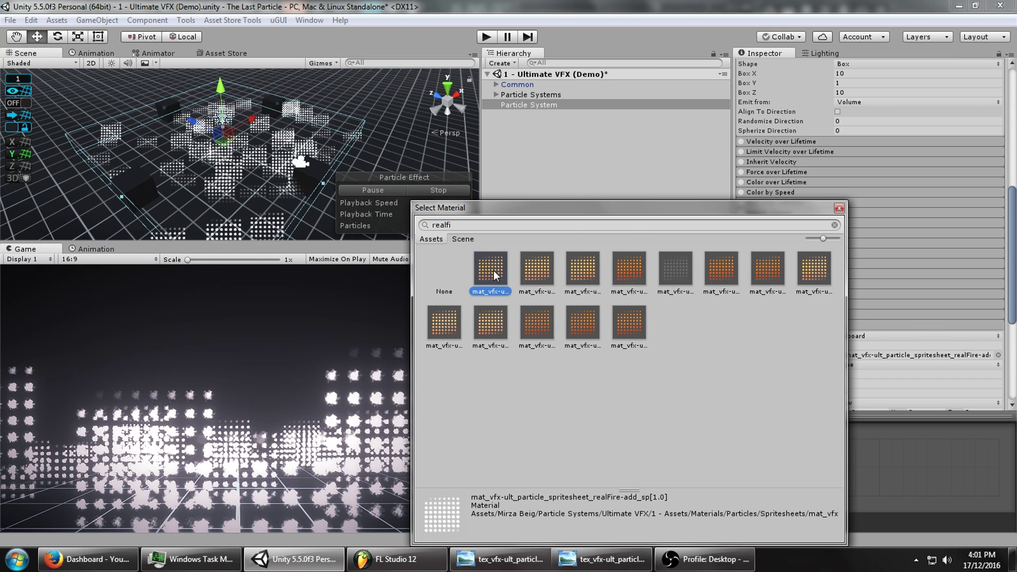
left_click(676, 271)
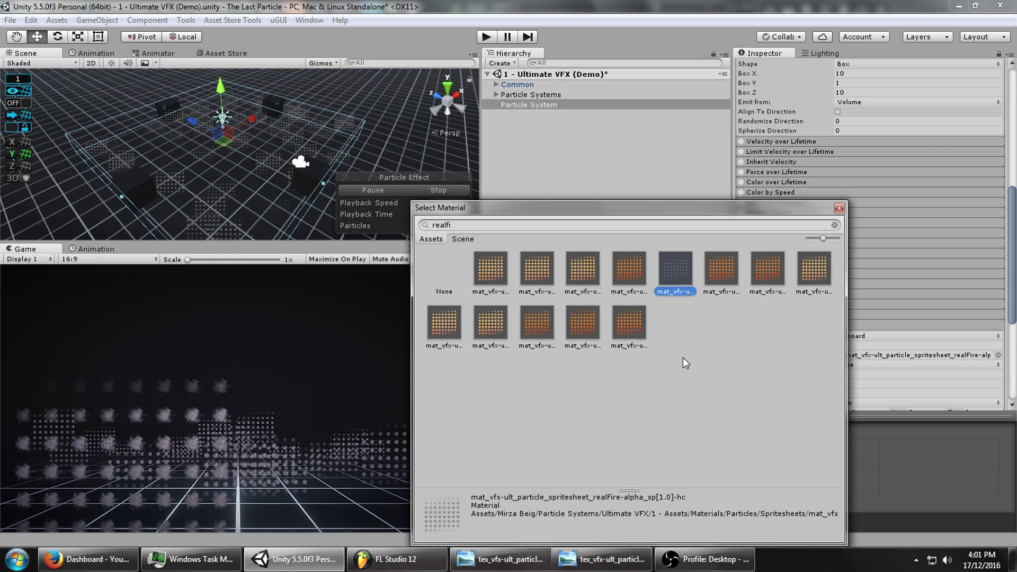
double_click(676, 269)
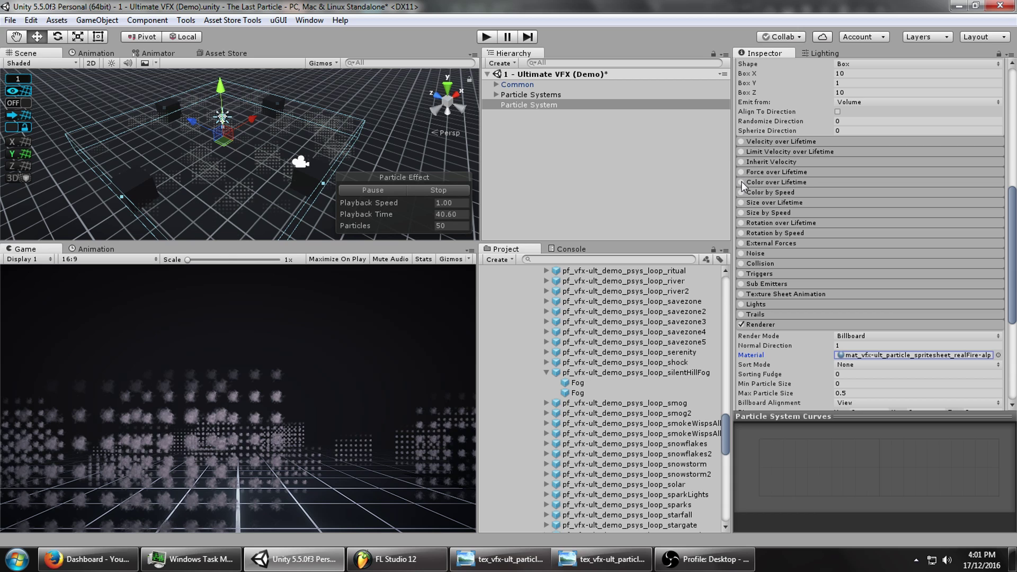
- Enable Color over Lifetime with alpha 0 at both ends and a 255 alpha key at 50%
left_click(759, 180)
left_click(877, 194)
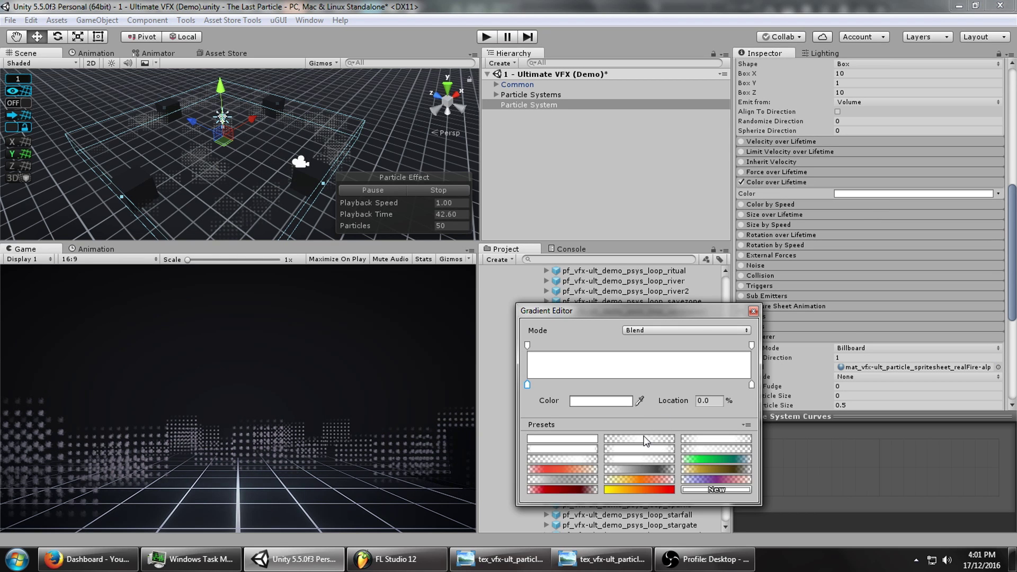
left_click(527, 346)
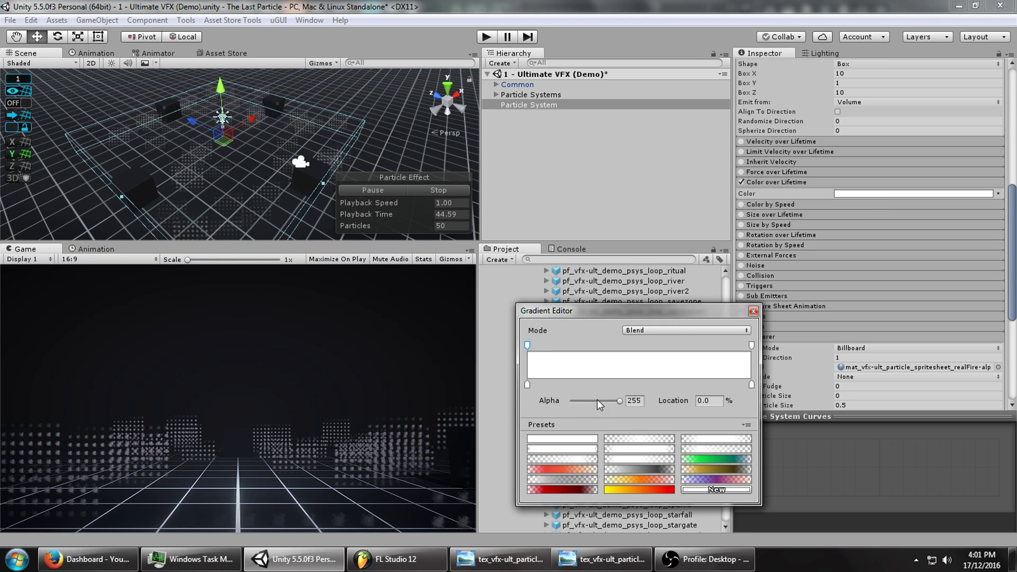
left_click_drag(597, 400, 489, 404)
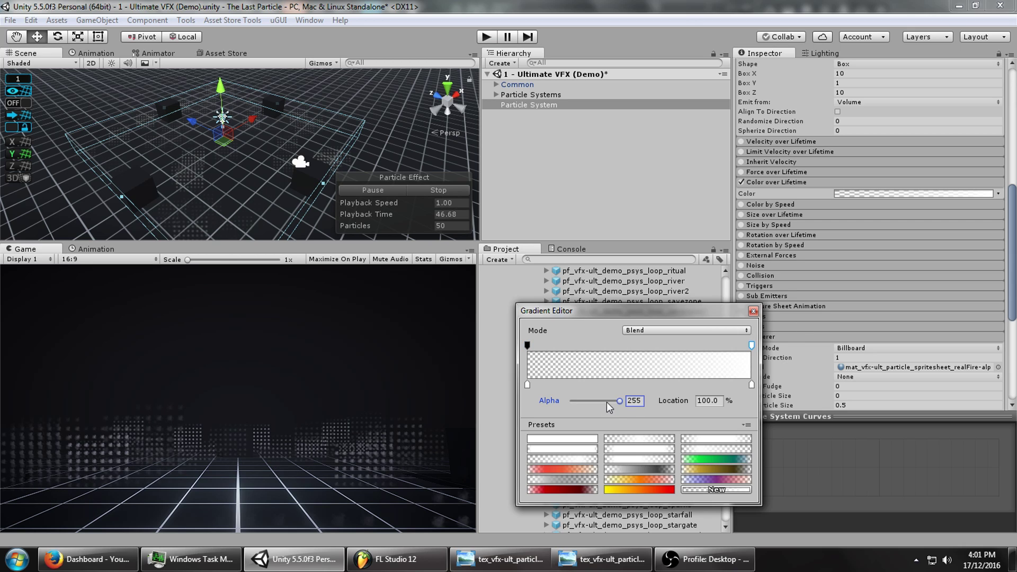
left_click_drag(606, 402, 571, 402)
left_click(633, 346)
left_click(714, 401)
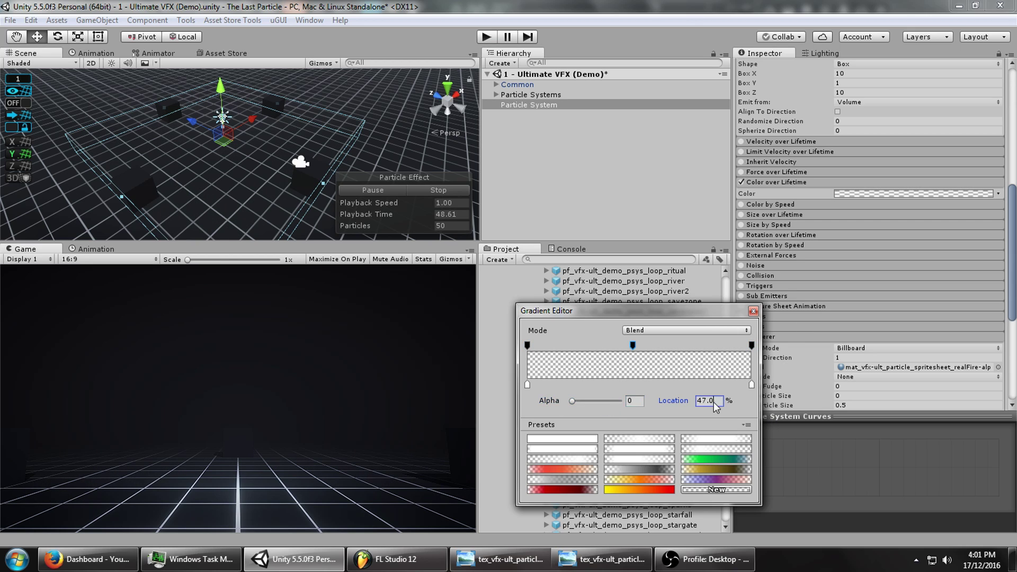
type("50")
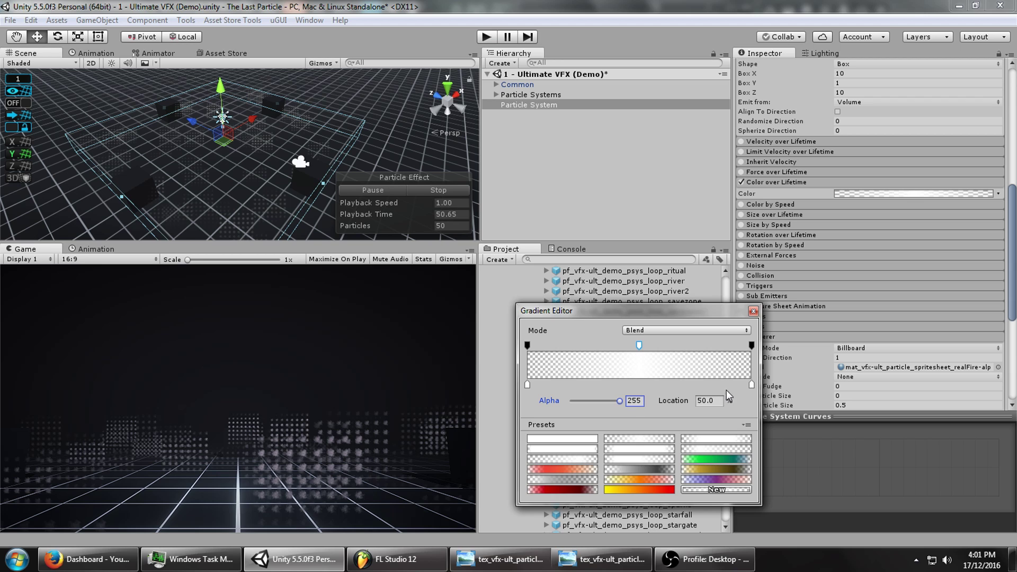
left_click(239, 369)
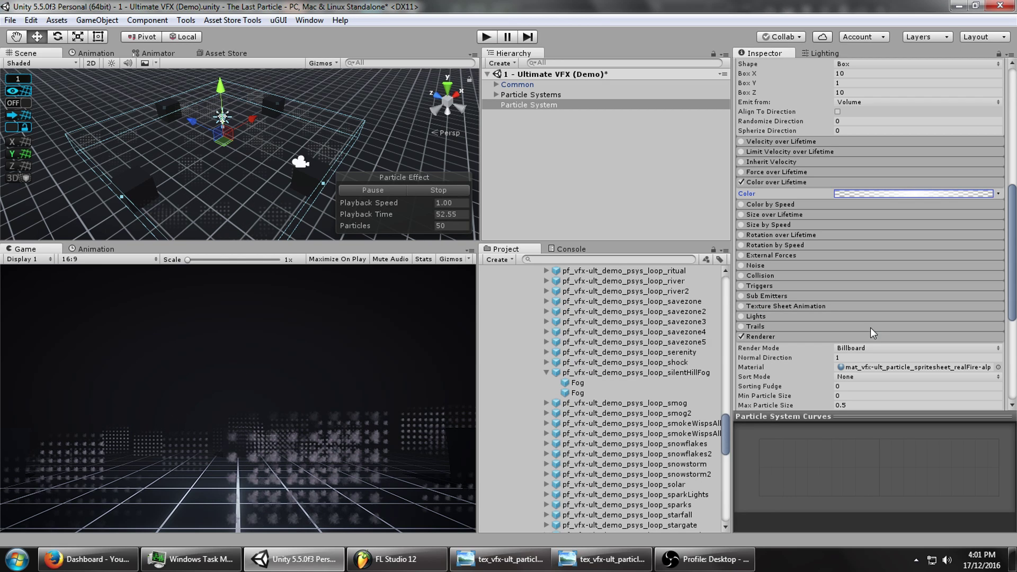
- Enable Texture Sheet Animation with 8×8 tiles, checking the spritesheet's tile layout
left_click(741, 306)
left_click(771, 305)
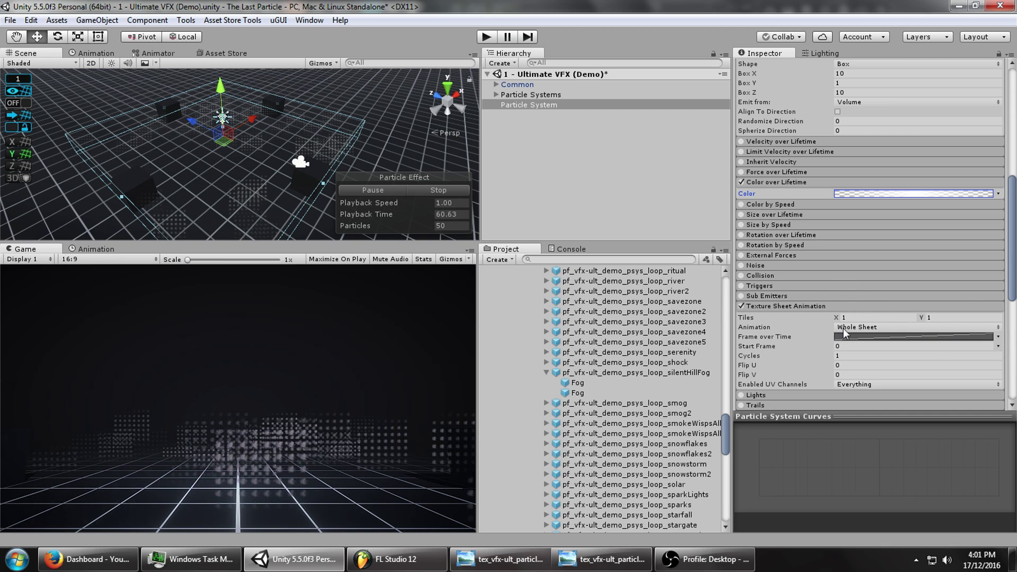
left_click(862, 317)
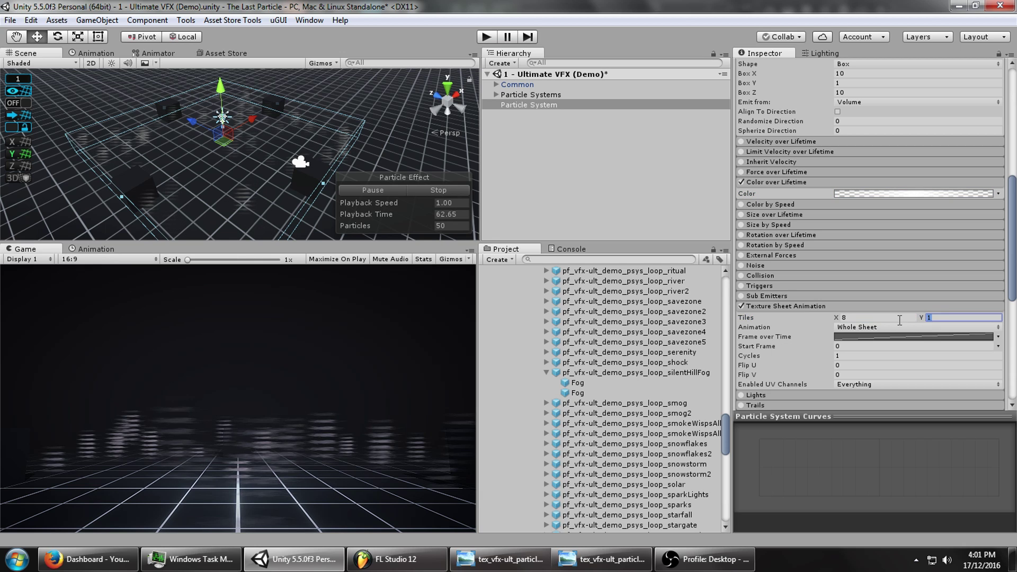
left_click(500, 559)
left_click(294, 559)
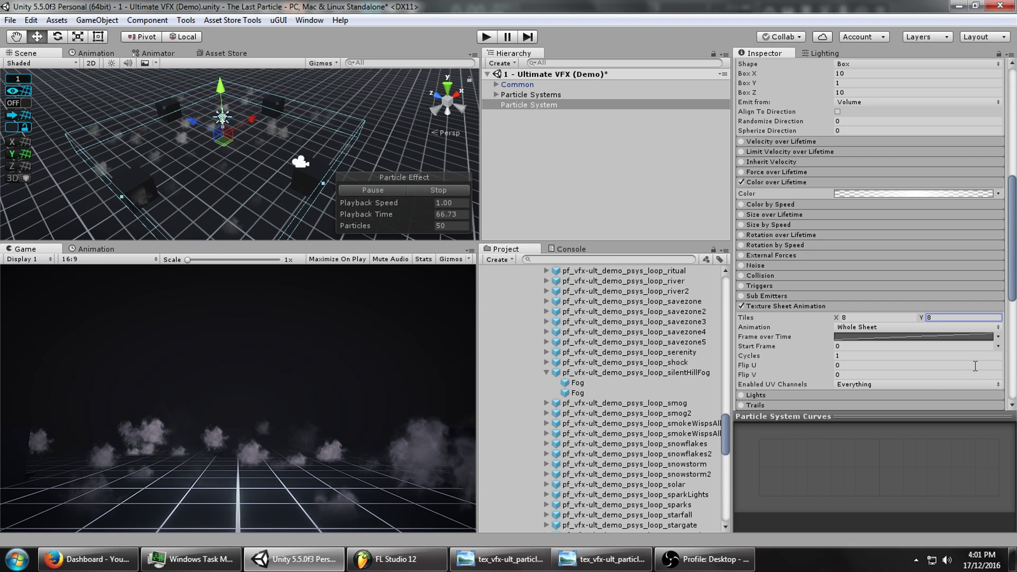
- Preview various constant Frame over Time values, from 12.5 to 46.91, ending near 38.3
left_click(998, 337)
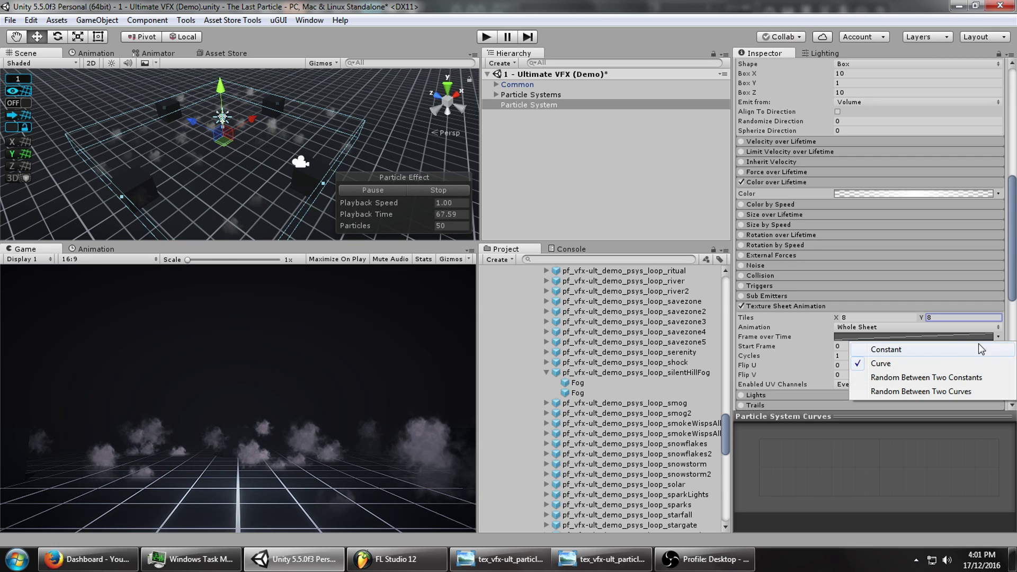
left_click(951, 354)
left_click_drag(827, 337, 824, 339)
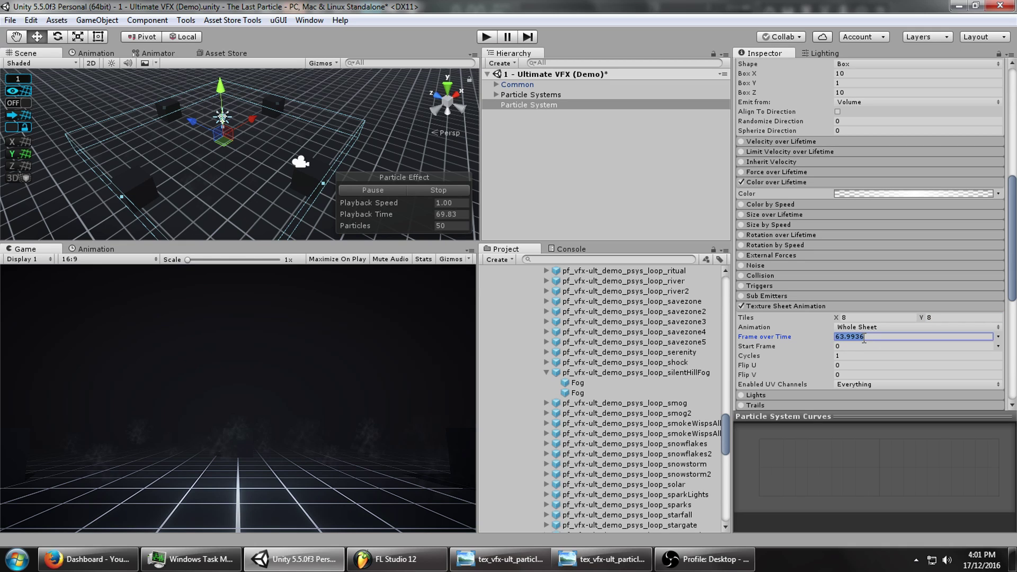
left_click(998, 336)
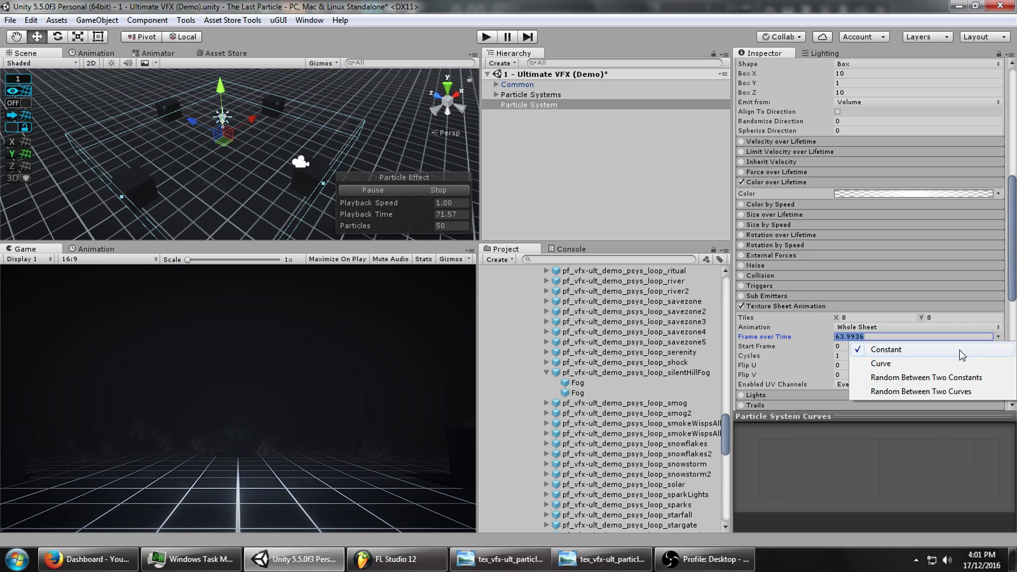
left_click(958, 350)
type("12.5")
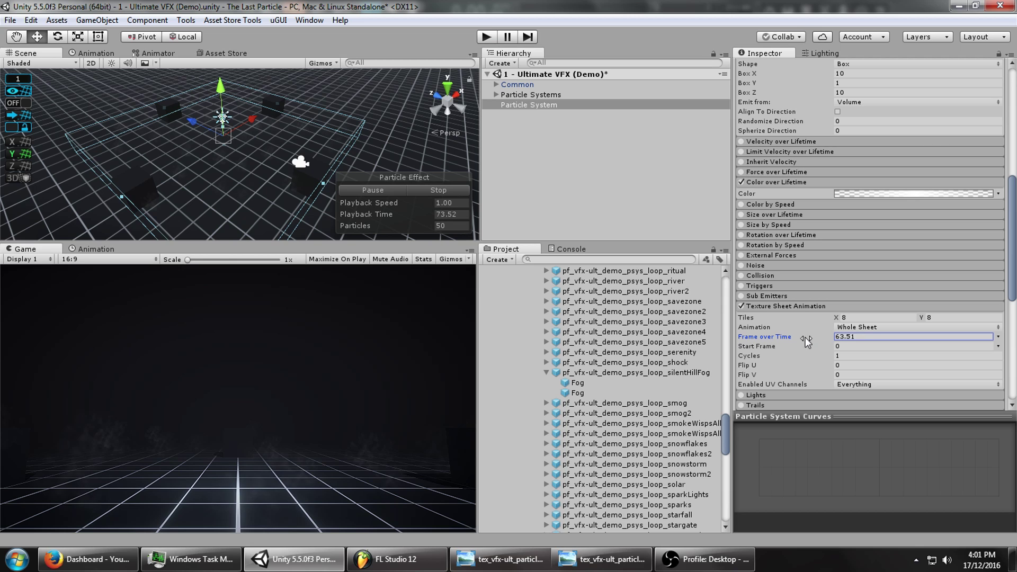
key("BackSpace")
key("BackSpace")
key("BackSpace")
key("BackSpace")
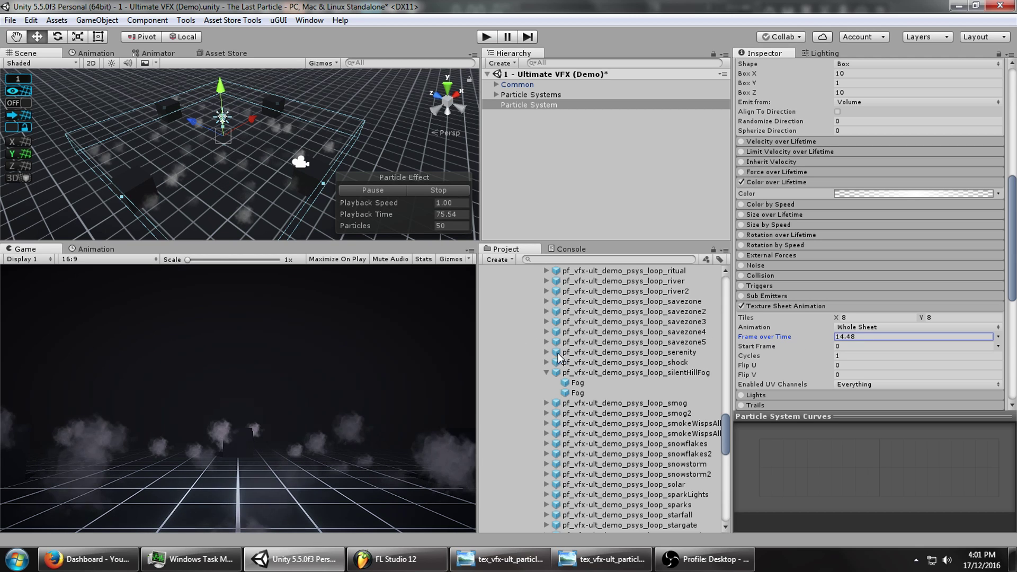
type("46.91")
key("BackSpace")
key("BackSpace")
key("BackSpace")
key("BackSpace")
key("BackSpace")
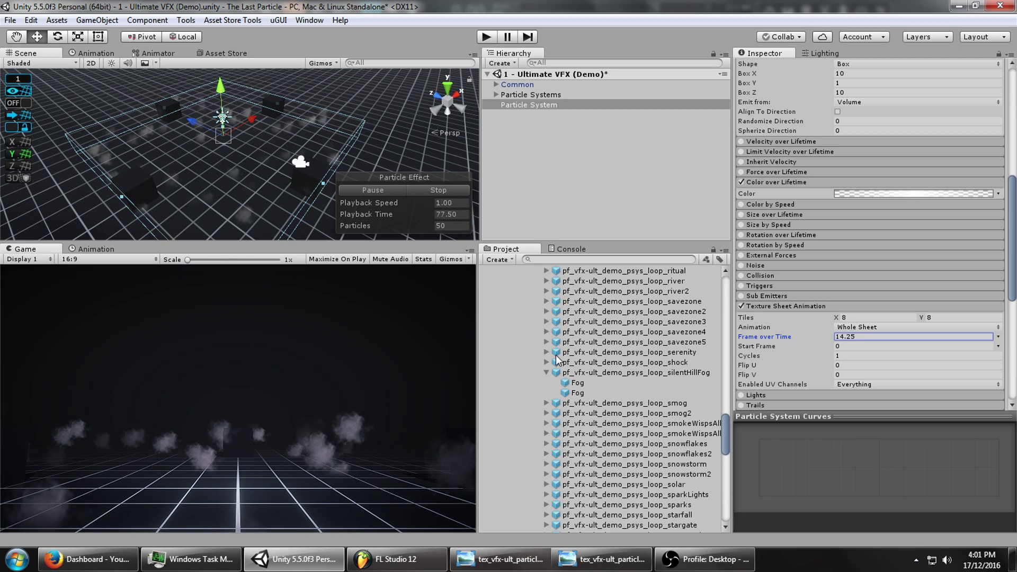
type("40.19")
key("BackSpace")
key("BackSpace")
key("BackSpace")
key("BackSpace")
key("BackSpace")
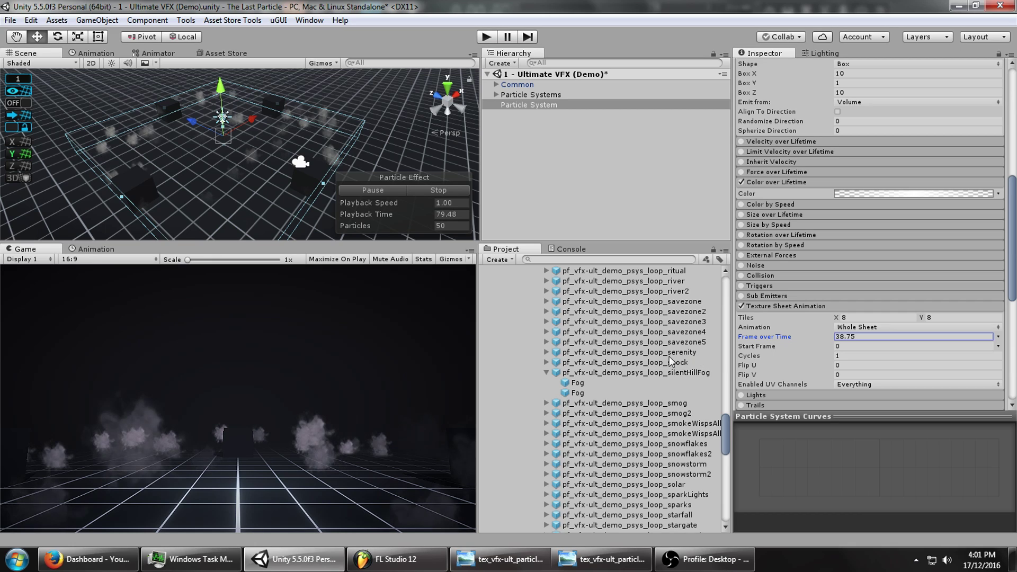
type("32.46")
key("BackSpace")
key("BackSpace")
key("BackSpace")
key("BackSpace")
key("BackSpace")
type("18.49")
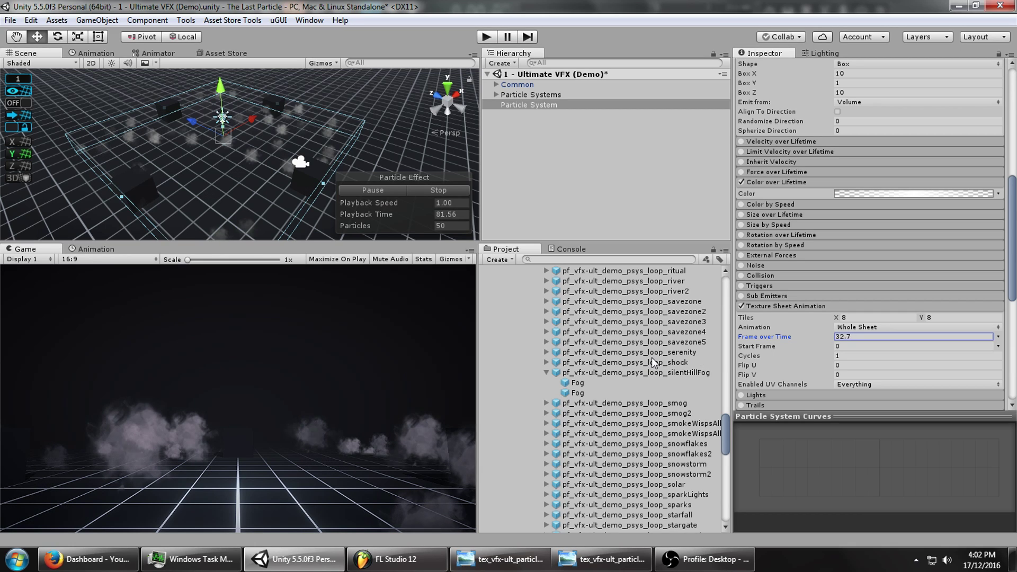
key("BackSpace")
key("BackSpace")
type("36")
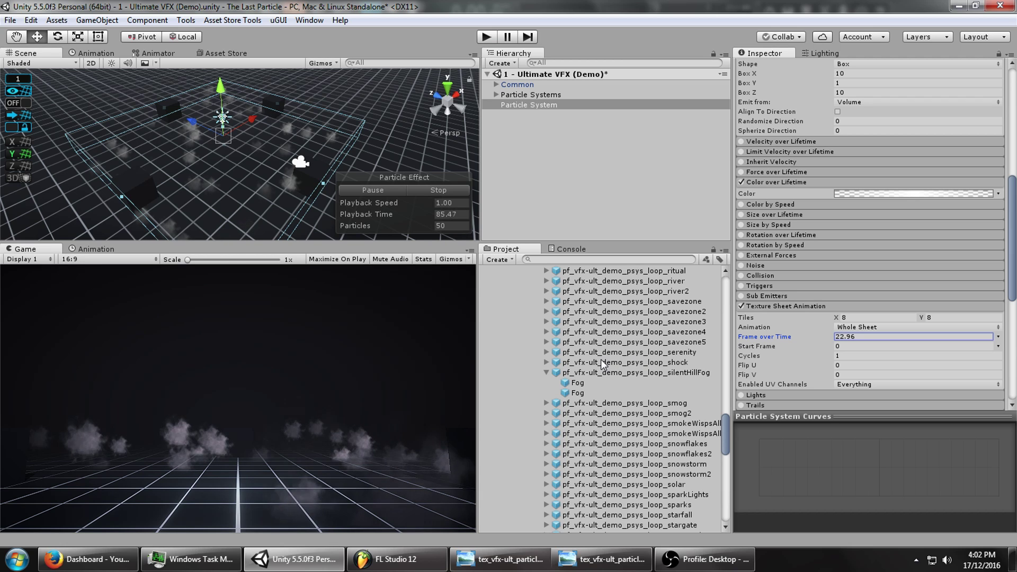
key("BackSpace")
key("BackSpace")
key("BackSpace")
key("BackSpace")
key("BackSpace")
type("34.63")
key("BackSpace")
key("BackSpace")
key("BackSpace")
key("BackSpace")
type("9.26")
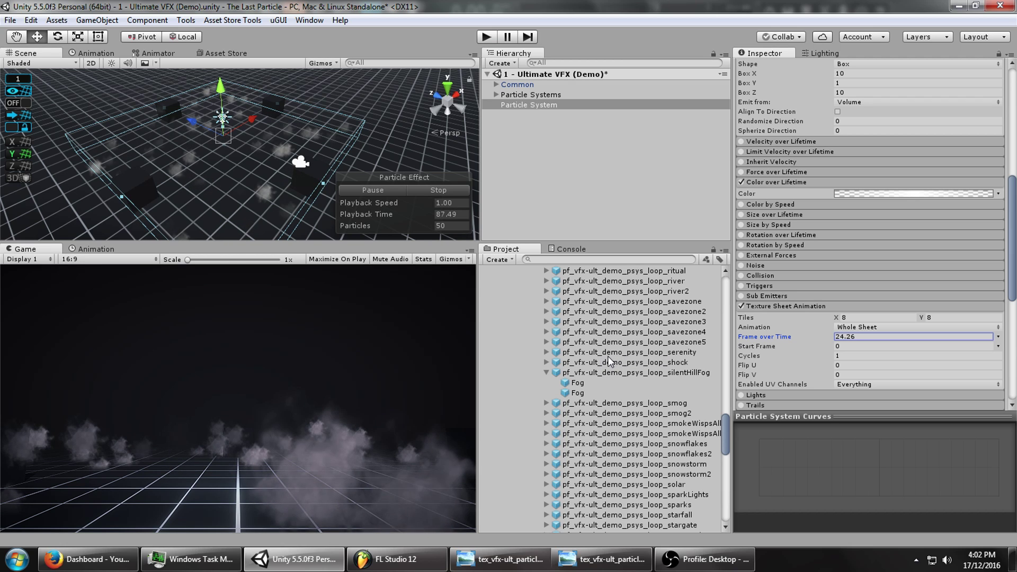
key("BackSpace")
key("BackSpace")
key("BackSpace")
key("BackSpace")
type("8.3")
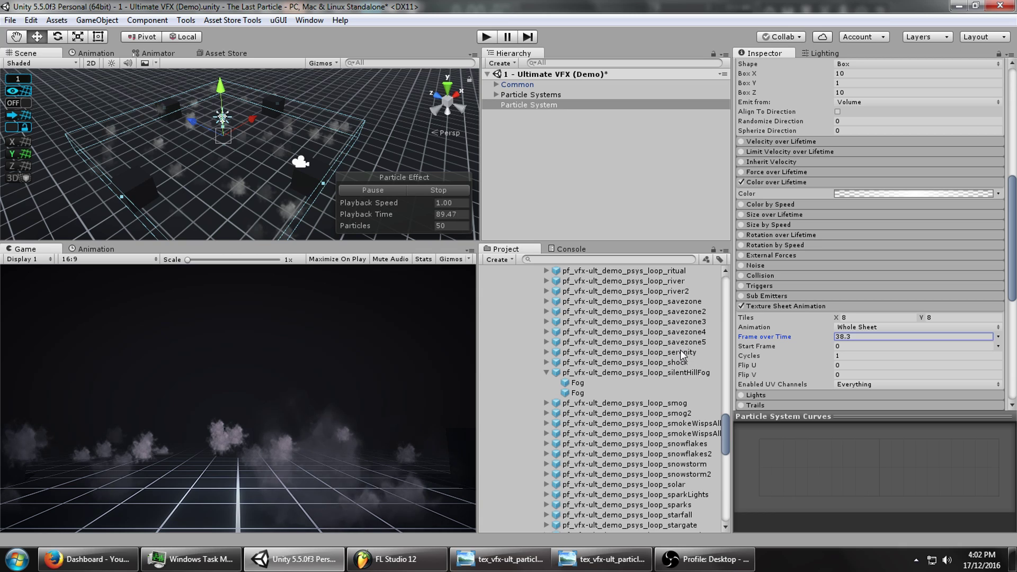
- Set Frame over Time to Random Between Two Constants, 24 and 38
left_click(998, 336)
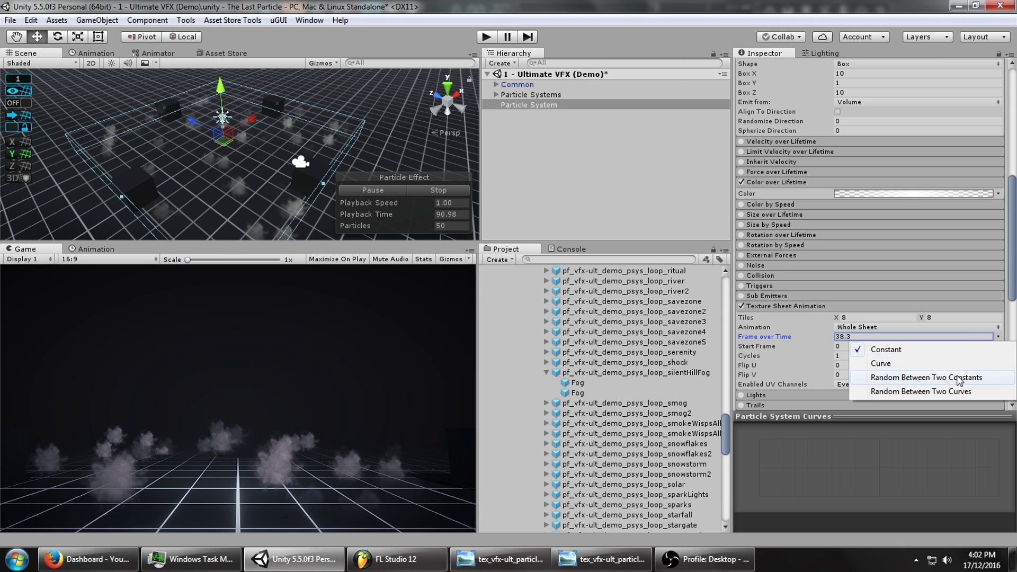
left_click(901, 377)
key("BackSpace")
key("BackSpace")
key("BackSpace")
key("BackSpace")
key("BackSpace")
type("24")
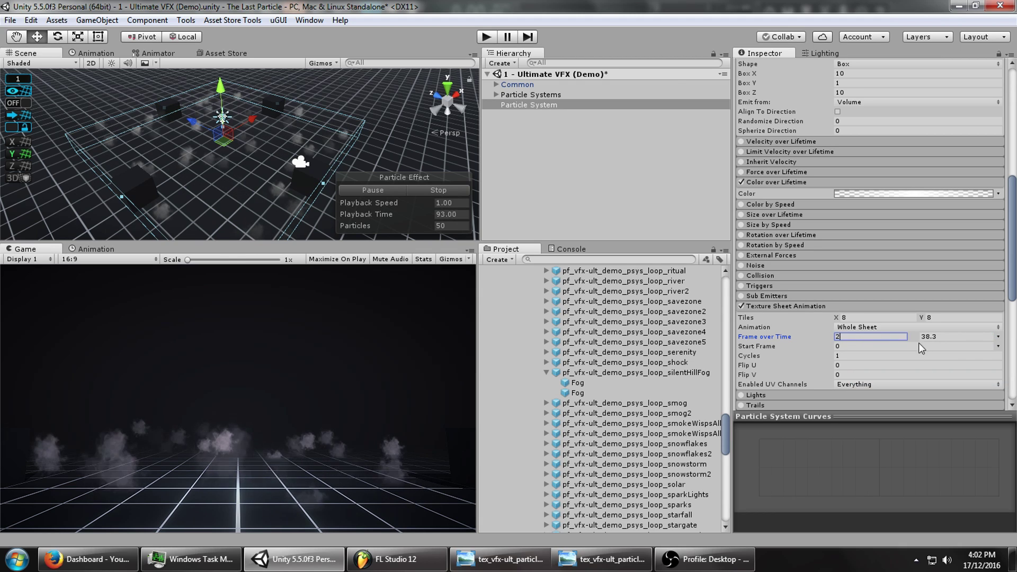
left_click(946, 337)
type("38")
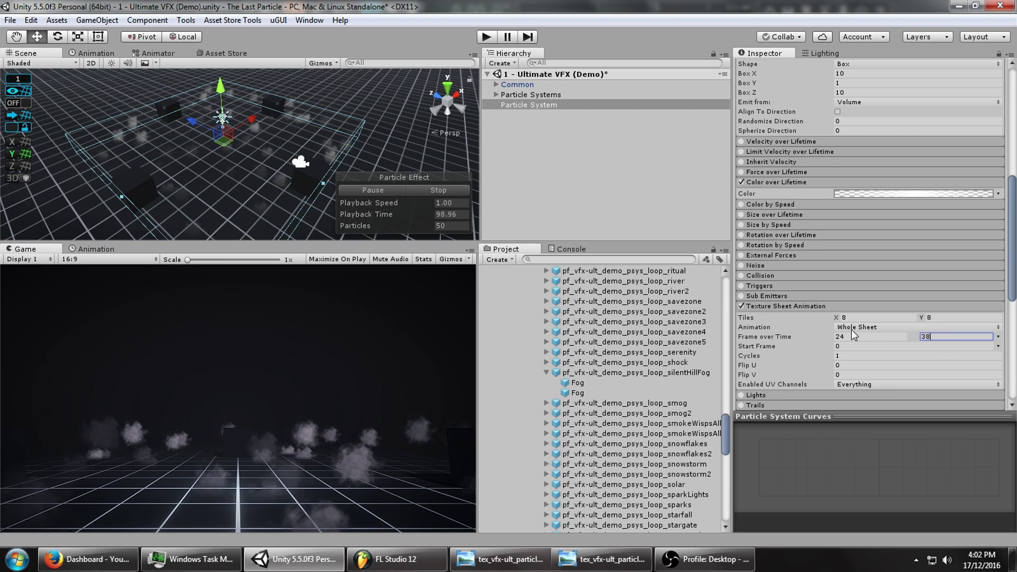
key("shift+Tab")
- View the smoke spritesheet at actual size in Photo Viewer, then return to Unity
key("alt+Tab")
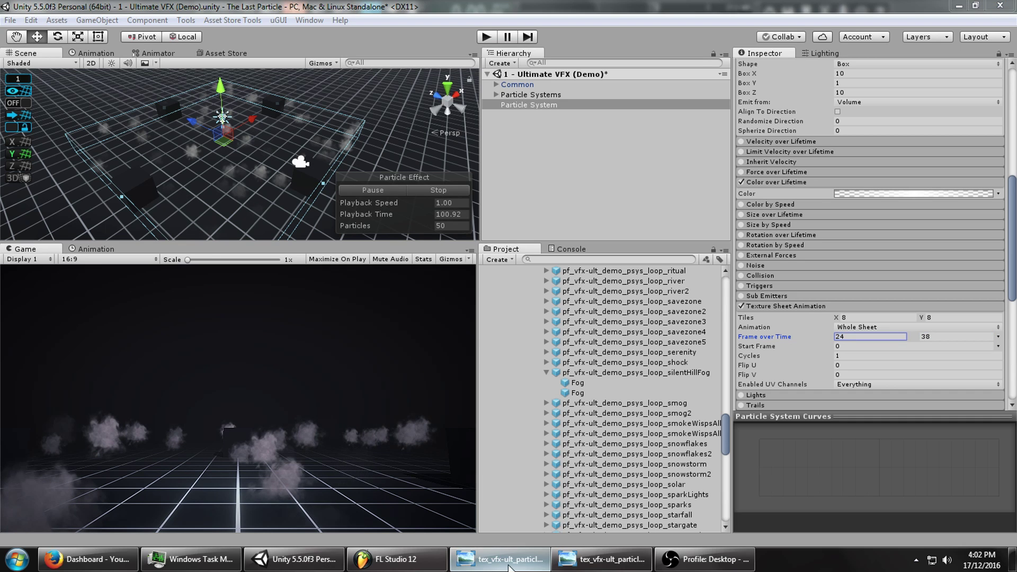
left_click(442, 530)
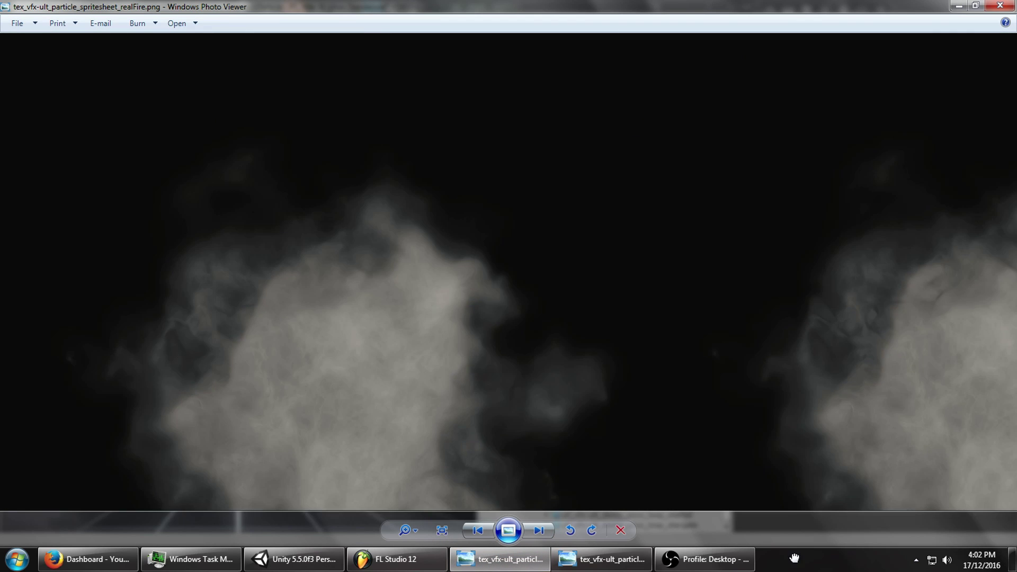
key("alt+Tab")
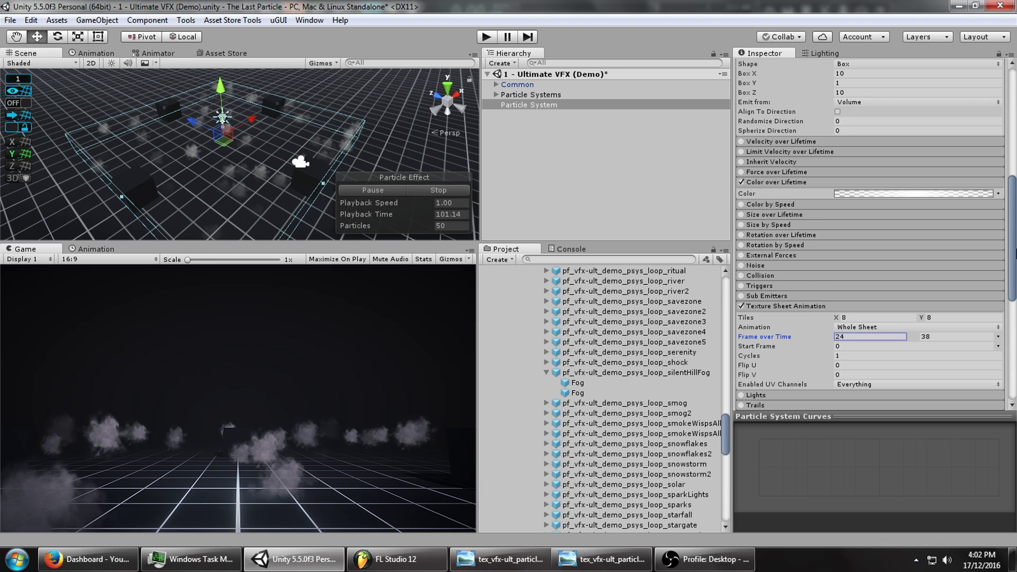
- Set Start Rotation to random between -360 and 360
scroll(1012, 265, "up", 5)
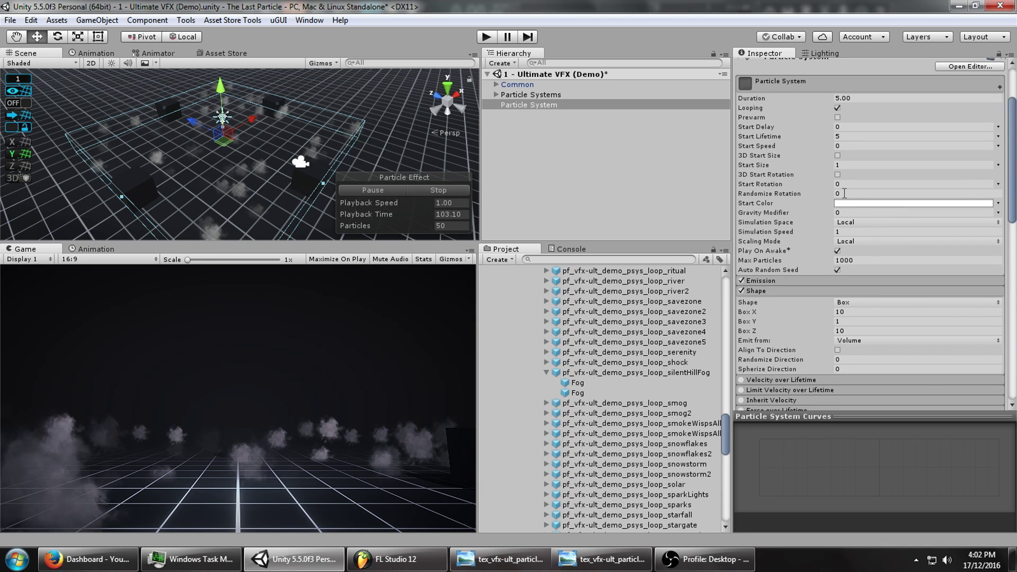
left_click(998, 183)
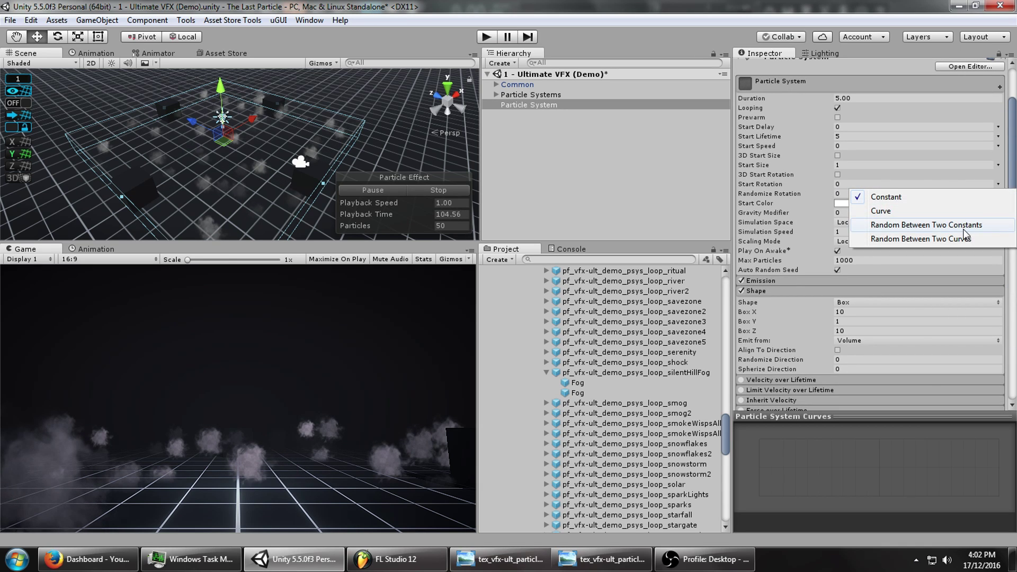
left_click(933, 225)
left_click(886, 183)
type("-360")
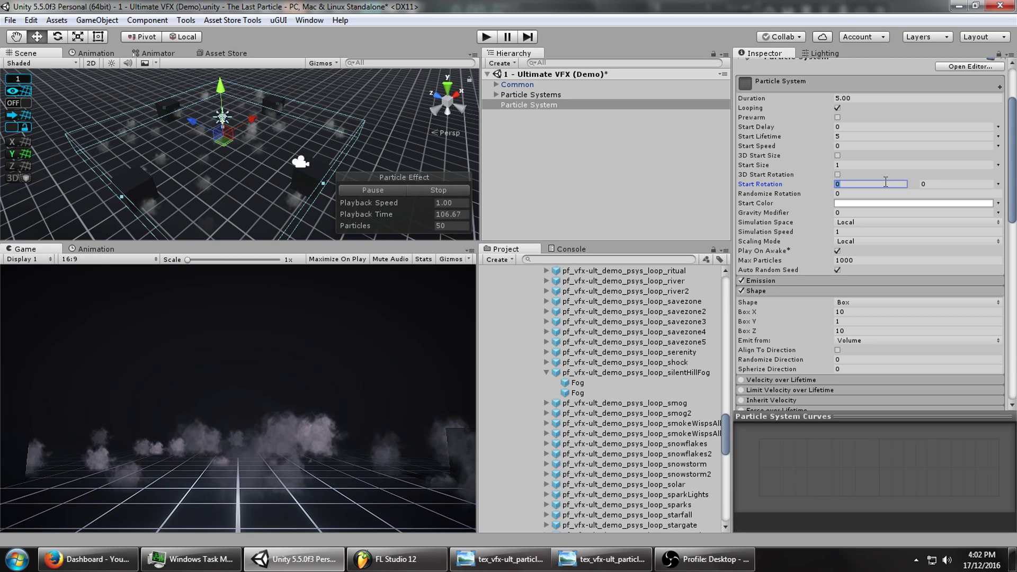
key("Tab")
type("360")
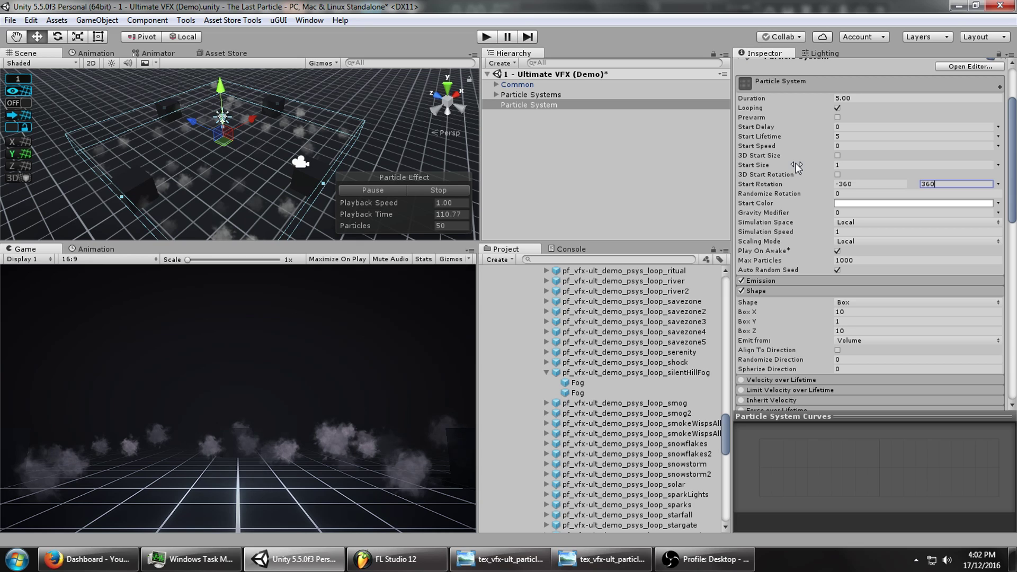
- Set Start Size to random between 3 and 5
left_click(998, 165)
left_click(973, 205)
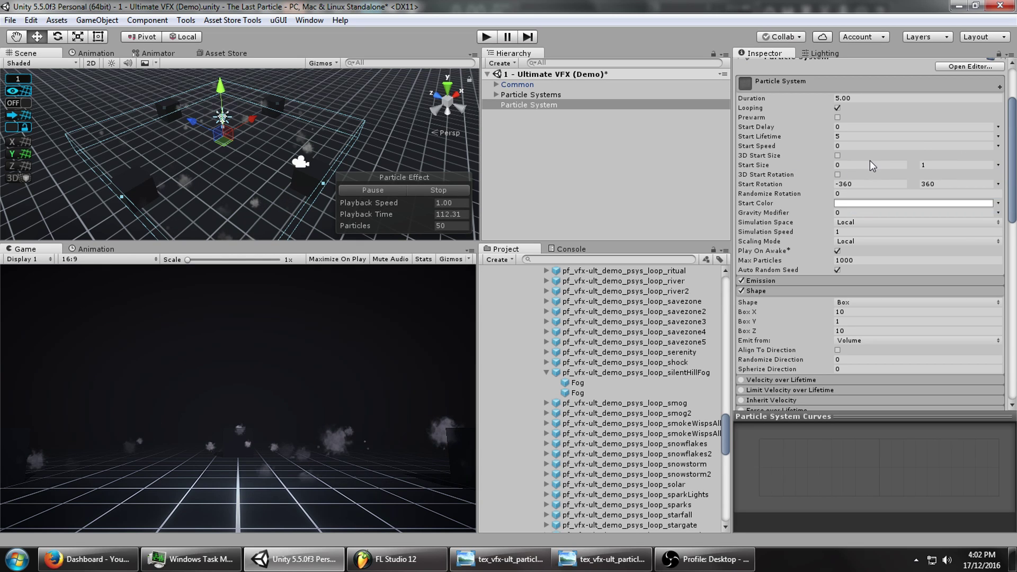
left_click(873, 165)
type("3")
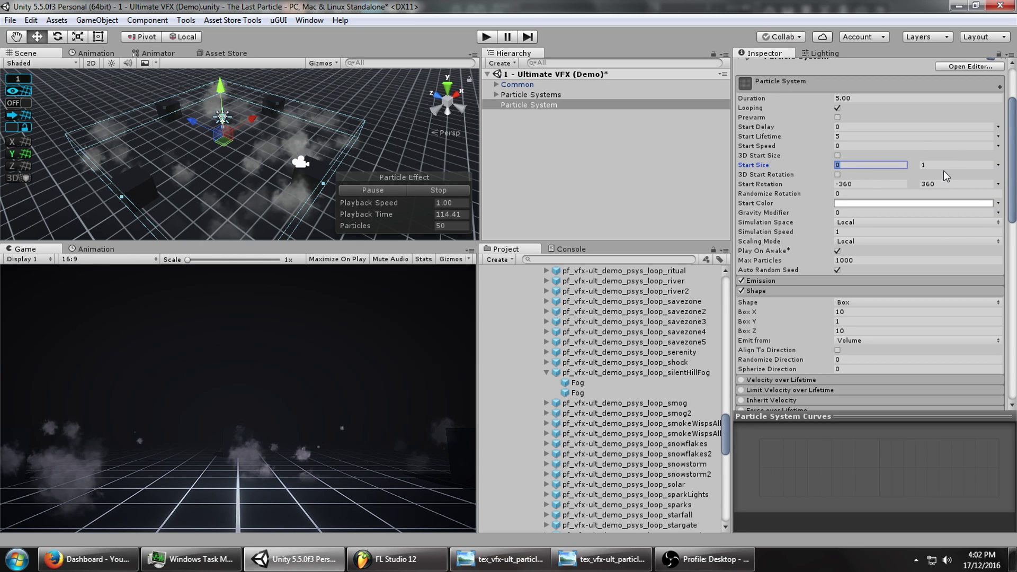
left_click(946, 165)
type("5")
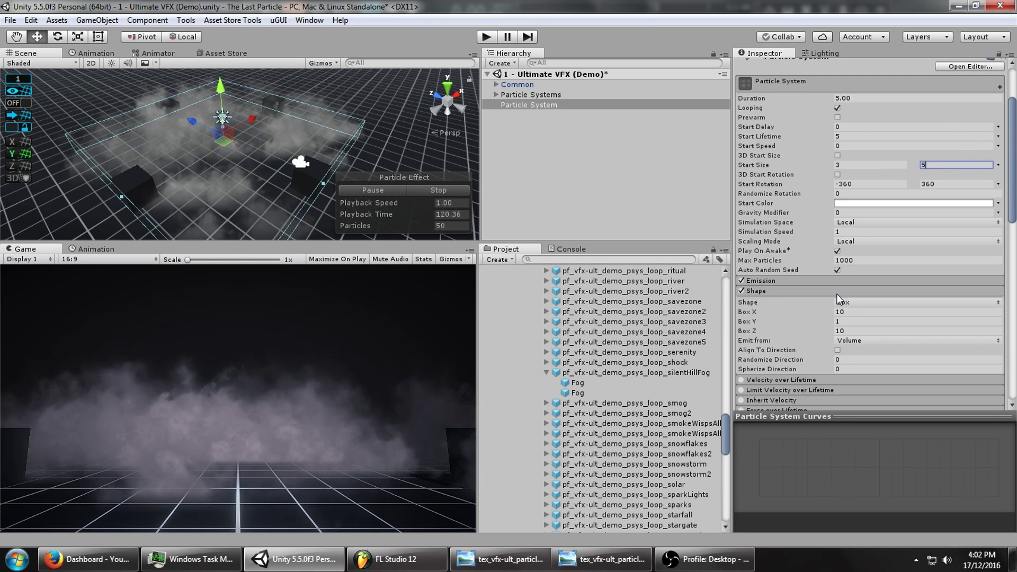
- Set the fog's Emission Rate over Time to 12 particles per second
left_click(863, 281)
left_click(863, 292)
type("12")
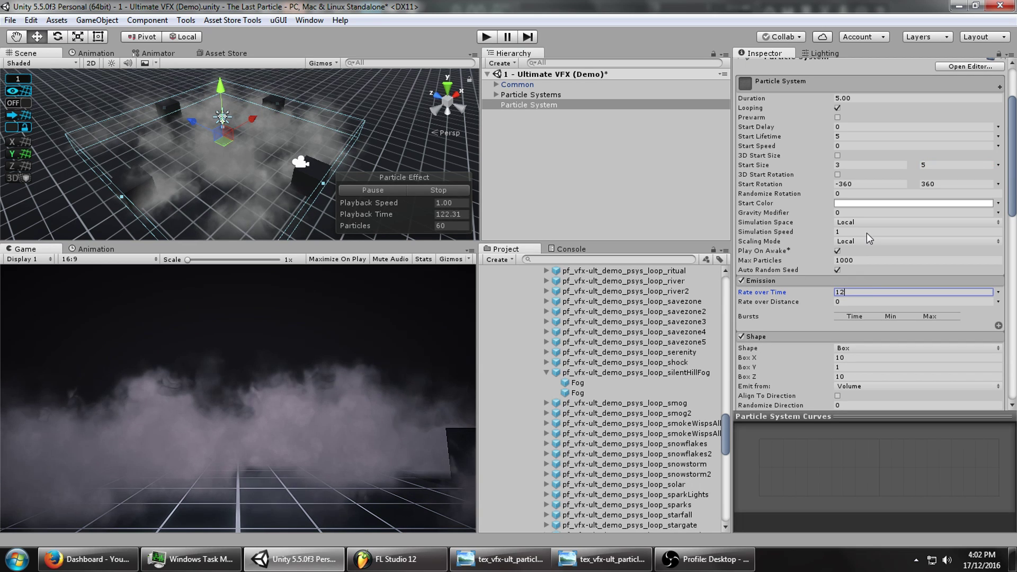
- Make the fog's Start Color white at alpha 30 (FFFFFF1E)
left_click(892, 203)
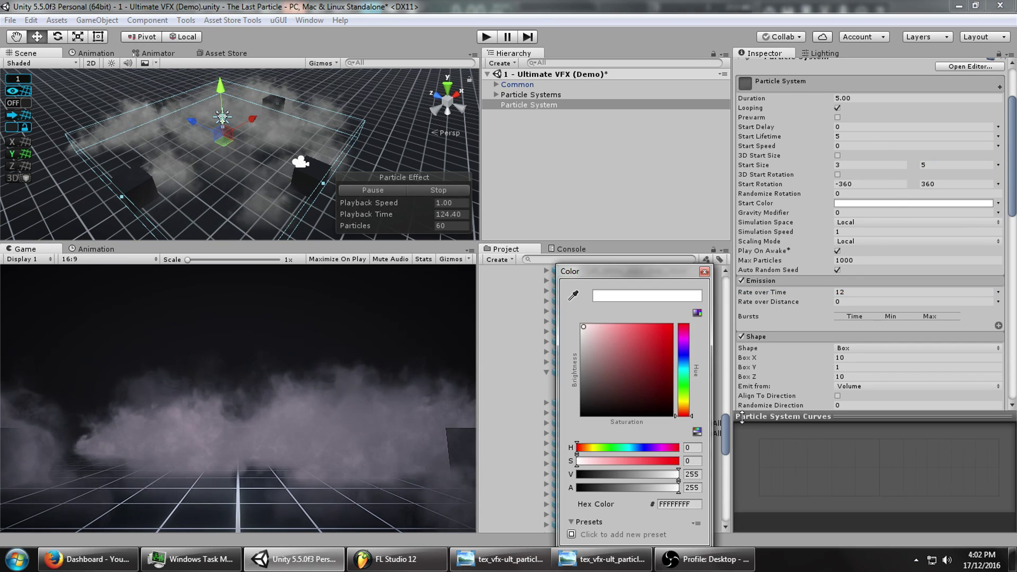
left_click(692, 474)
type("128")
left_click(689, 487)
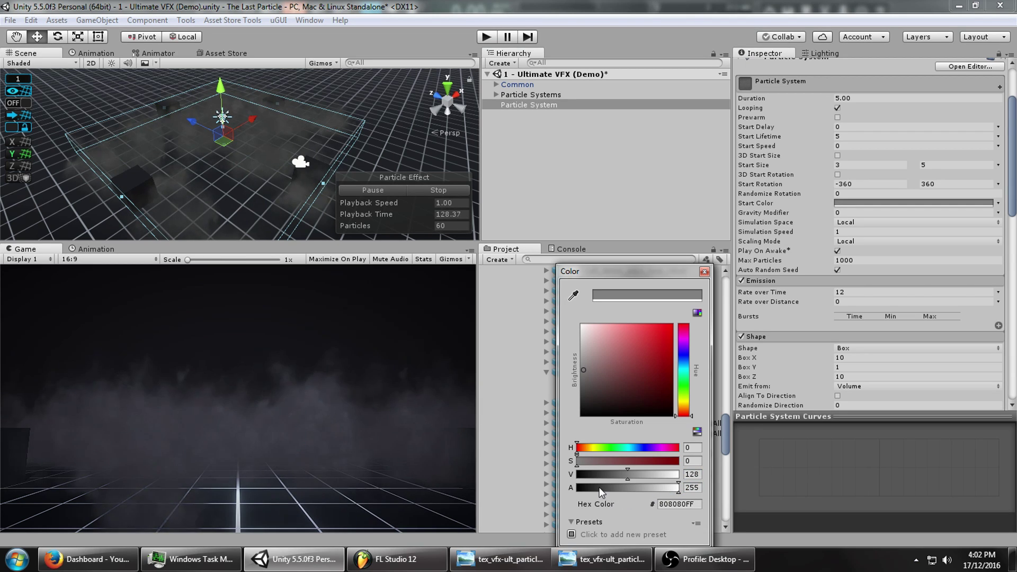
left_click_drag(599, 487, 609, 488)
left_click(583, 327)
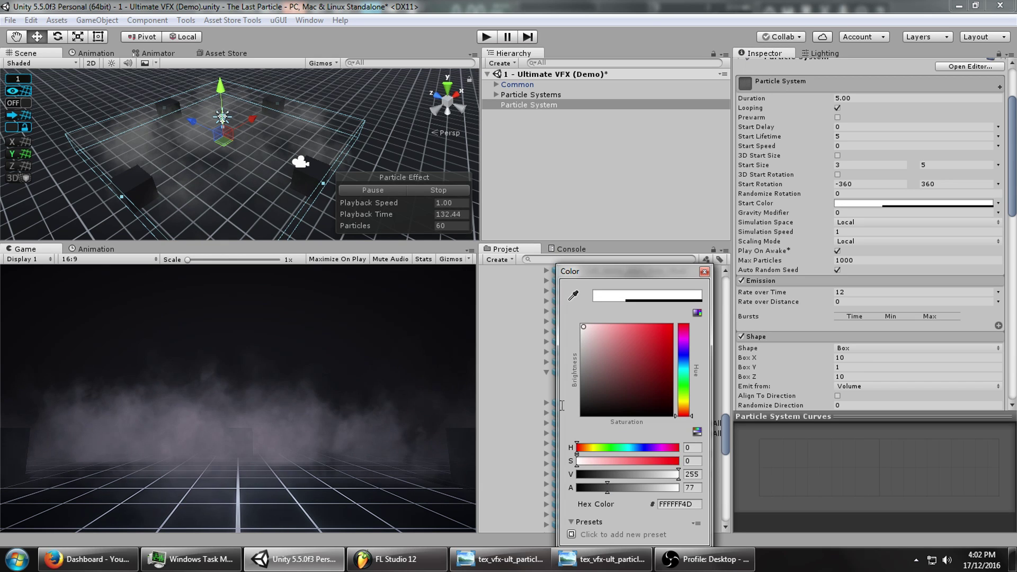
left_click(588, 487)
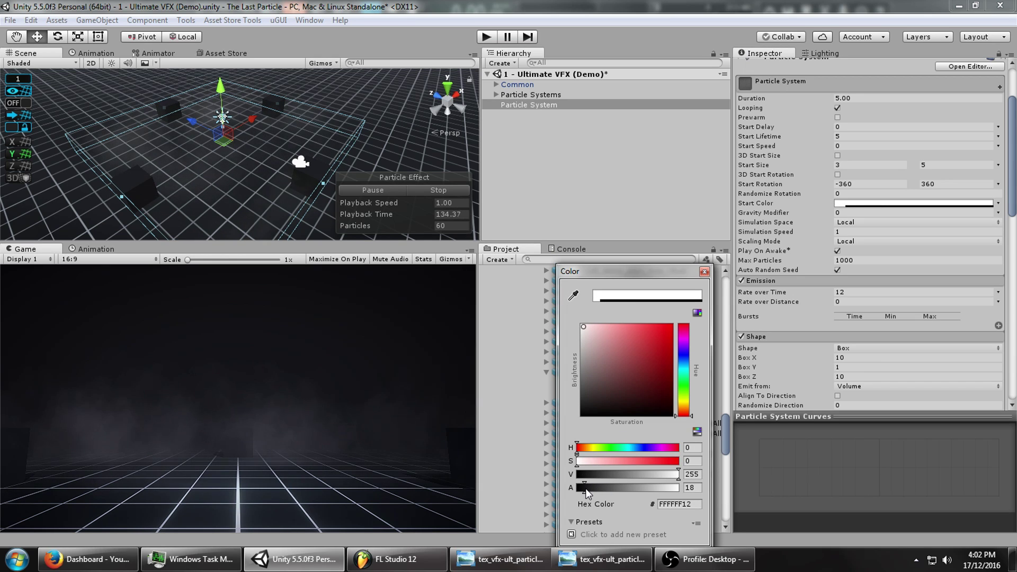
left_click_drag(586, 490, 591, 488)
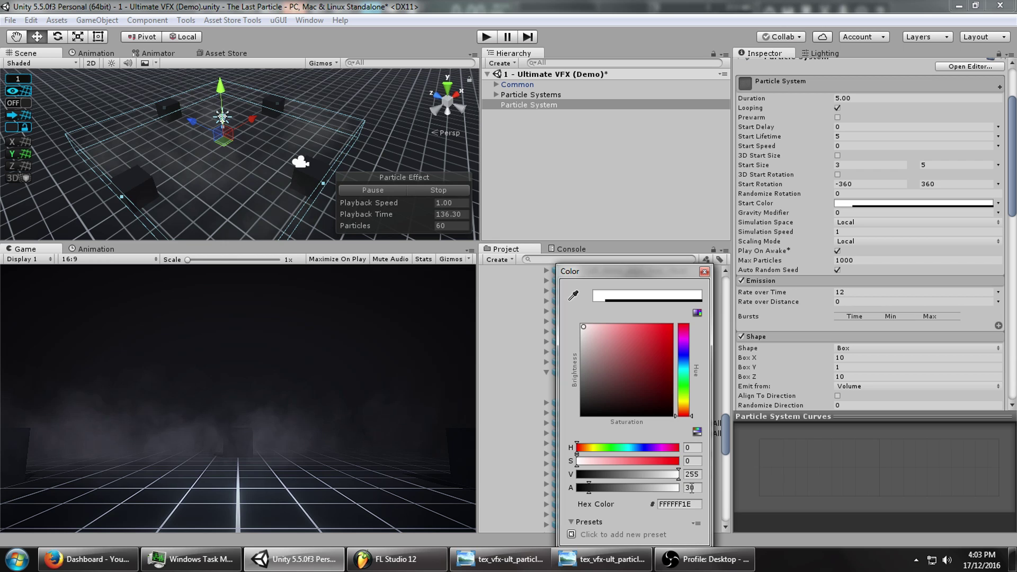
left_click(928, 175)
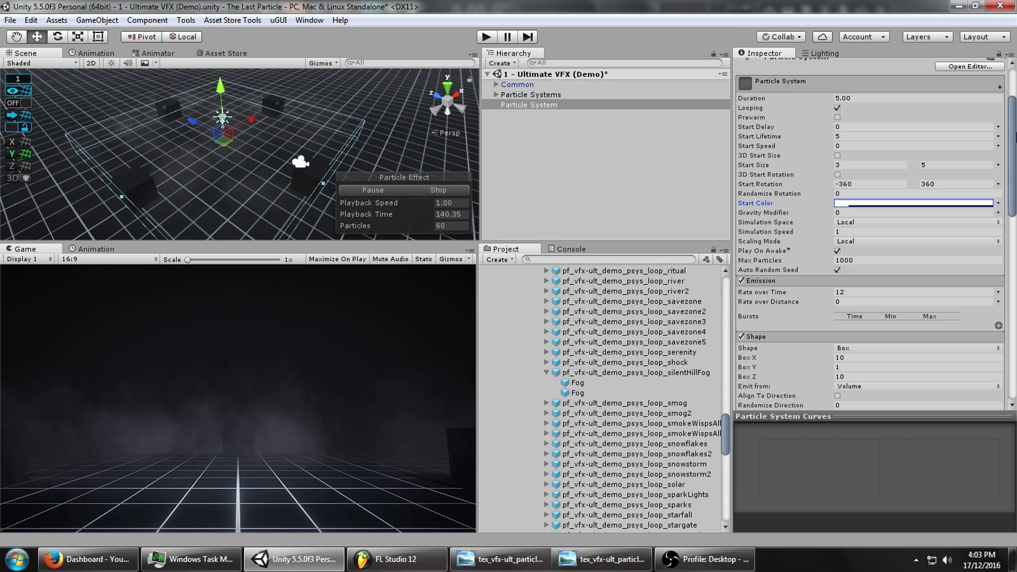
- Make Start Lifetime random between 8 and 12 seconds
left_click(998, 136)
left_click(979, 179)
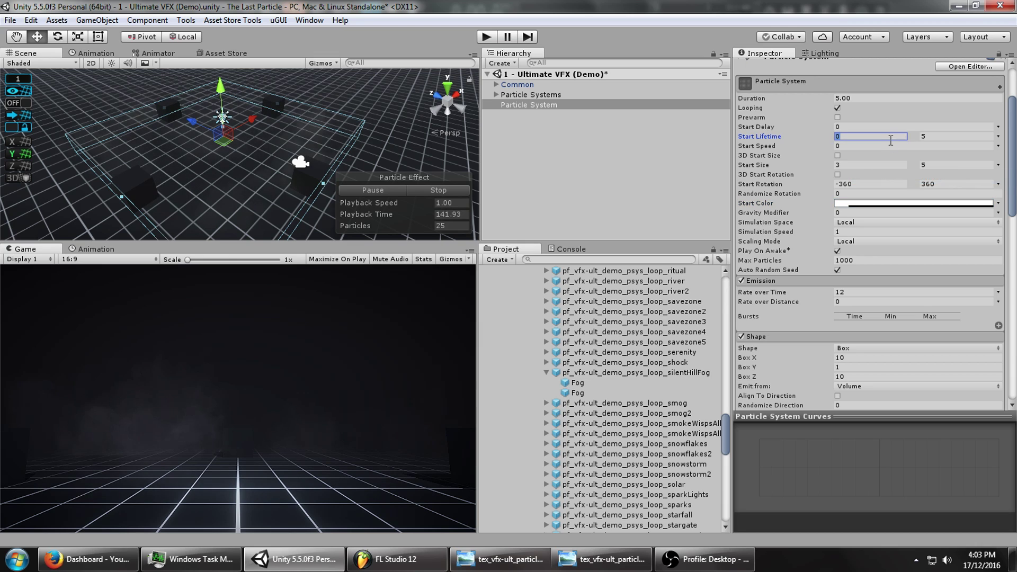
type("8")
left_click(948, 136)
type("12")
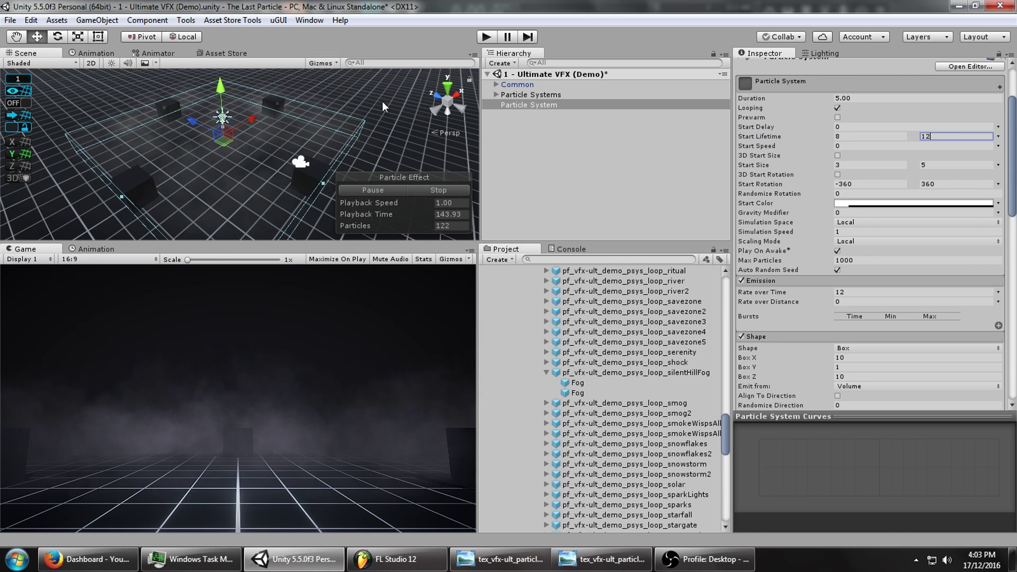
left_click_drag(384, 106, 358, 161, "alt")
- Switch Start Color to Random Between Two Colors in translucent white
left_click(998, 203)
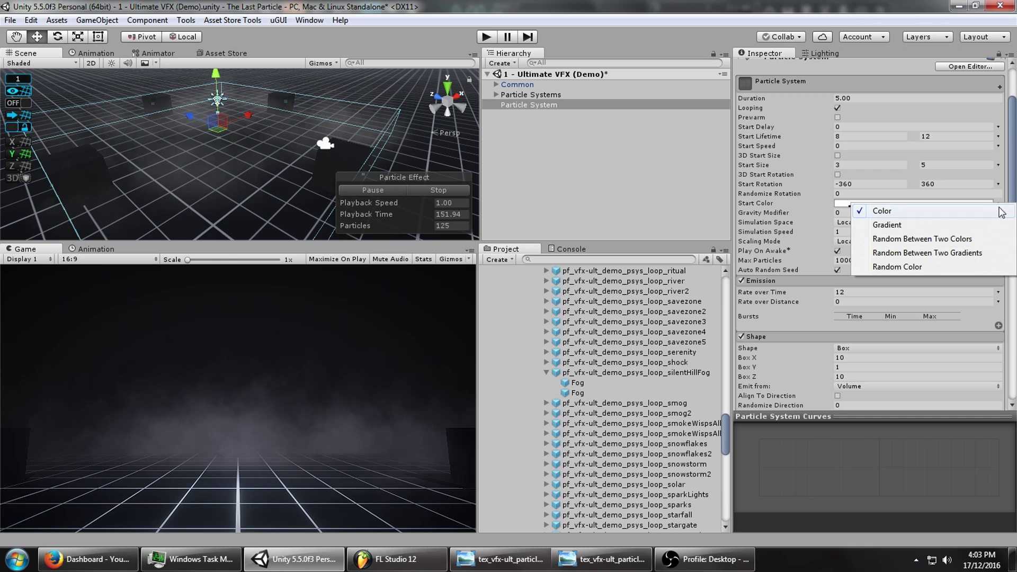
left_click(922, 238)
right_click(842, 212)
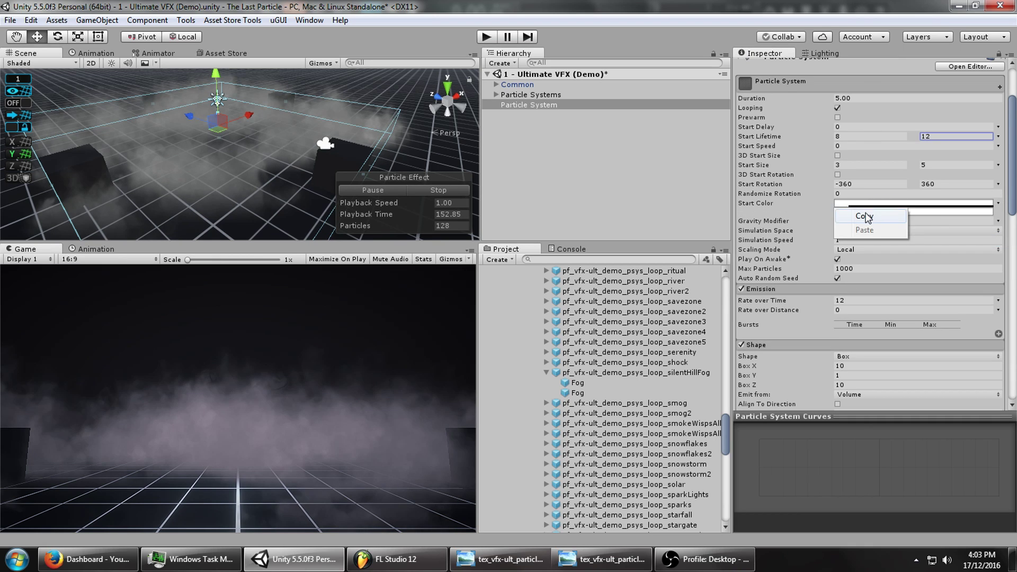
left_click(864, 239)
left_click(859, 205)
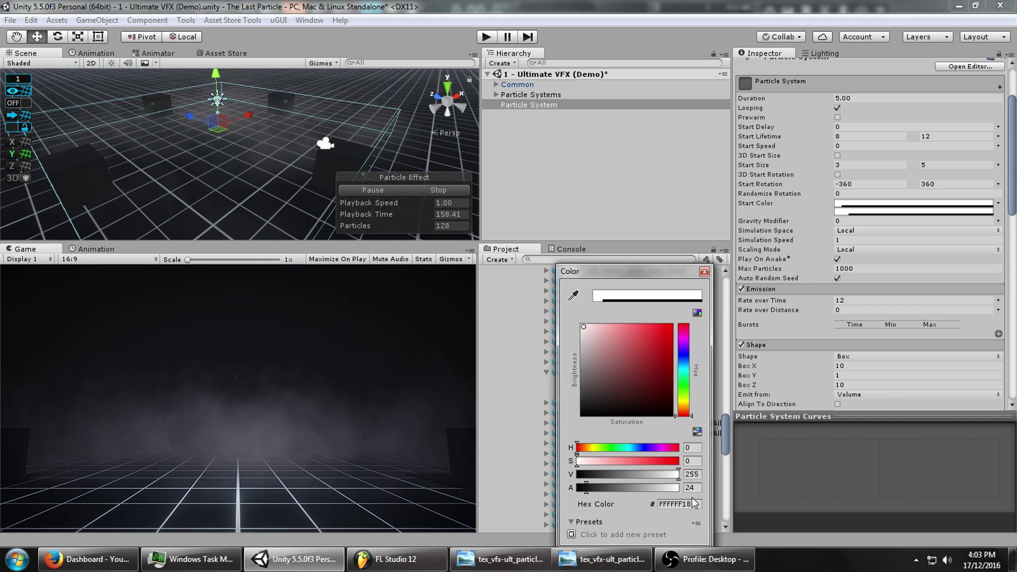
key("Return")
- Re-enter 12 as the Emission Rate over Time
left_click(855, 301)
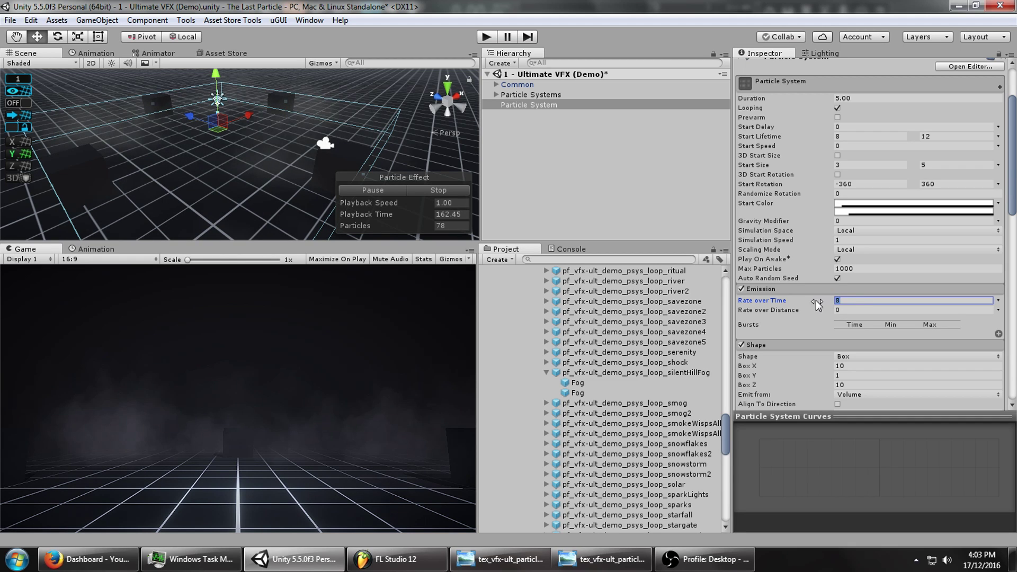
type("12")
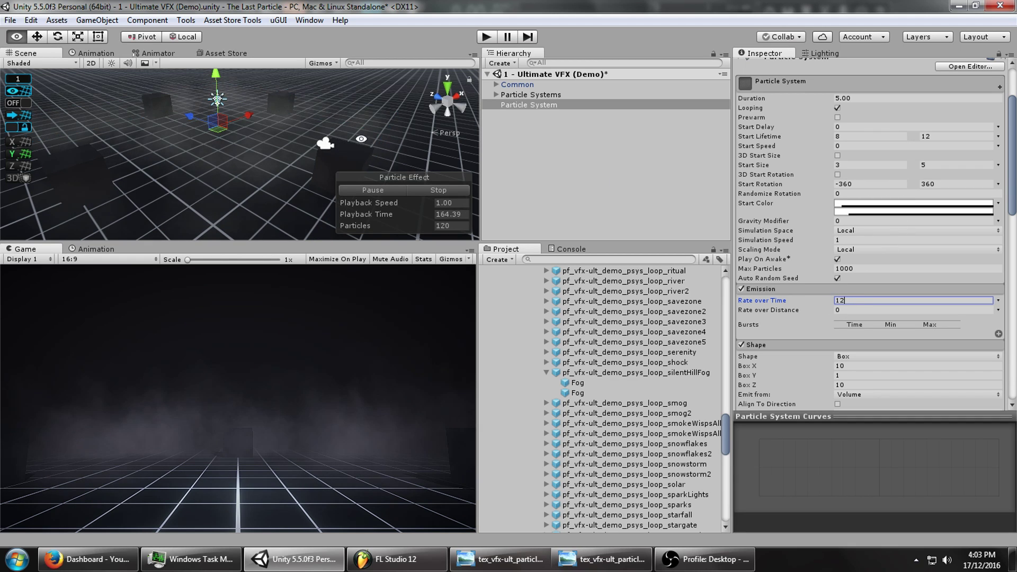
left_click_drag(297, 159, 227, 175, "alt")
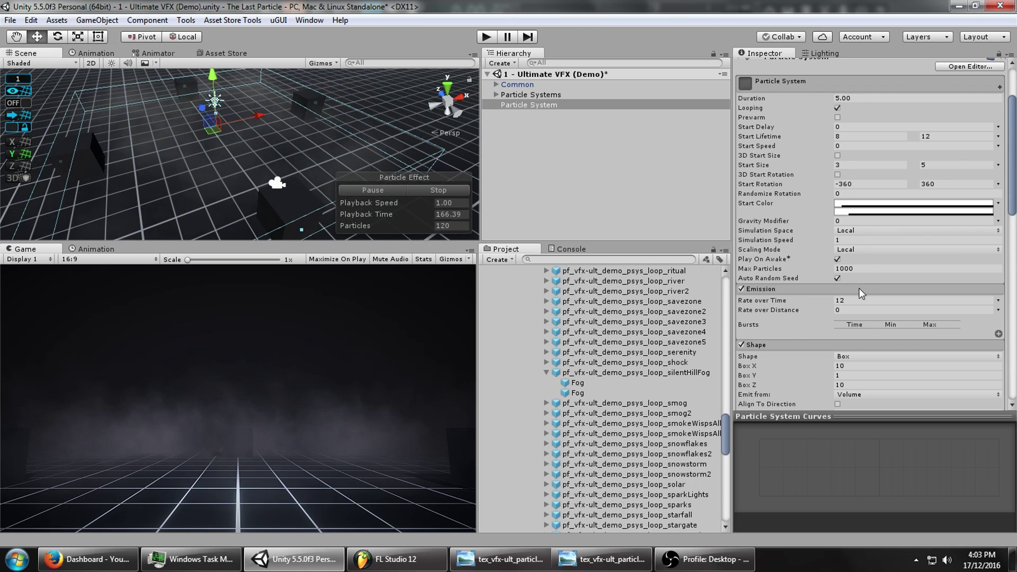
- Enable Rotation over Lifetime with Angular Velocity random between -10 and 10
scroll(851, 303, "down", 8)
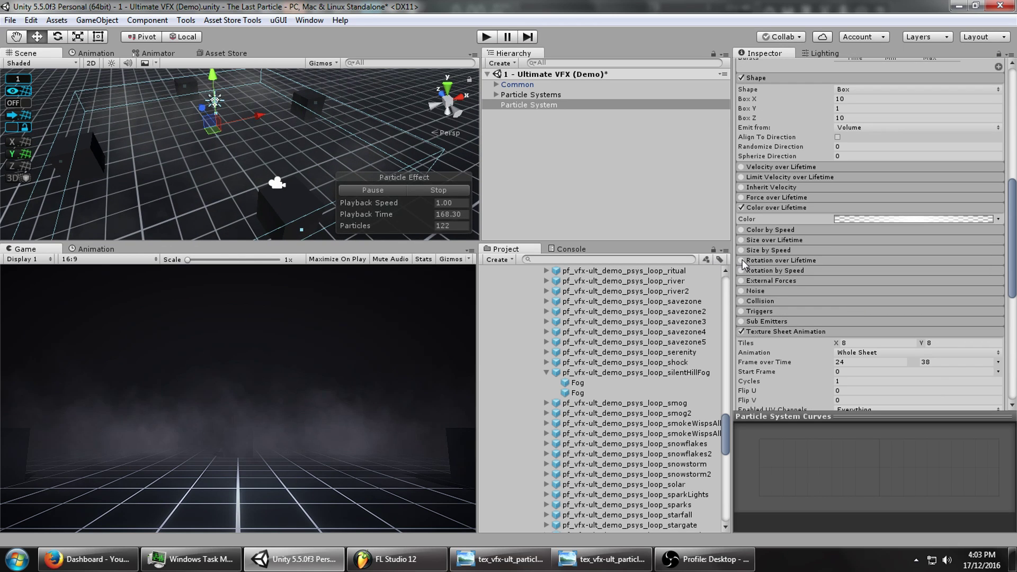
left_click(742, 259)
left_click(768, 260)
left_click(998, 280)
left_click(935, 320)
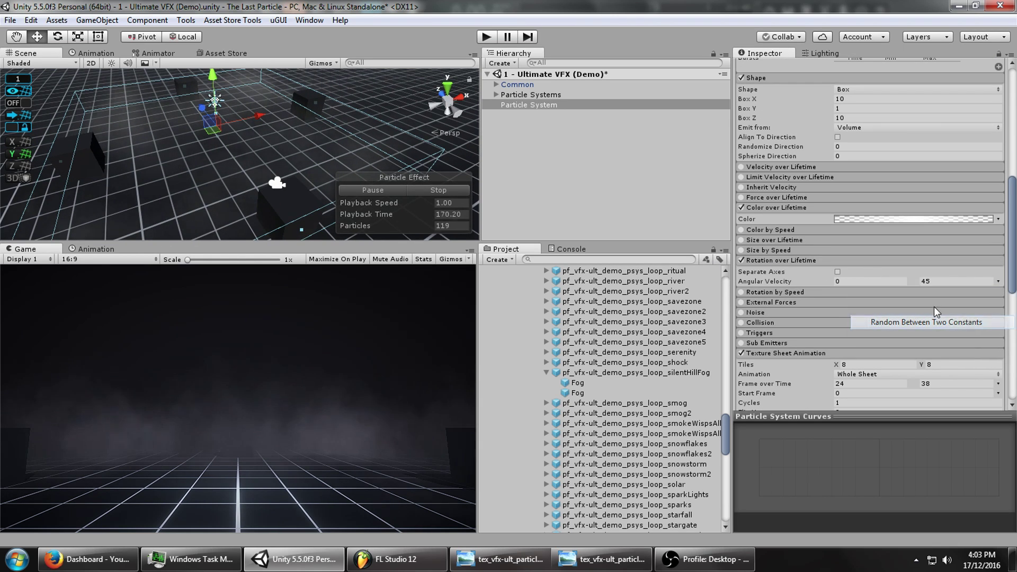
left_click(862, 281)
type("-10")
key("Tab")
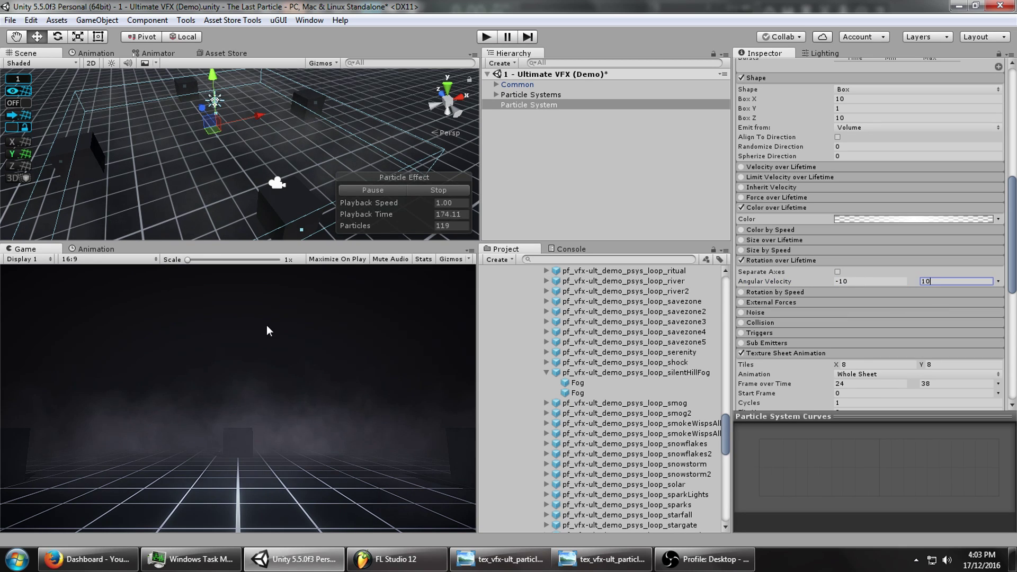
- Set Randomize Direction to 1 and raise Start Speed to 0.1
scroll(917, 286, "up", 8)
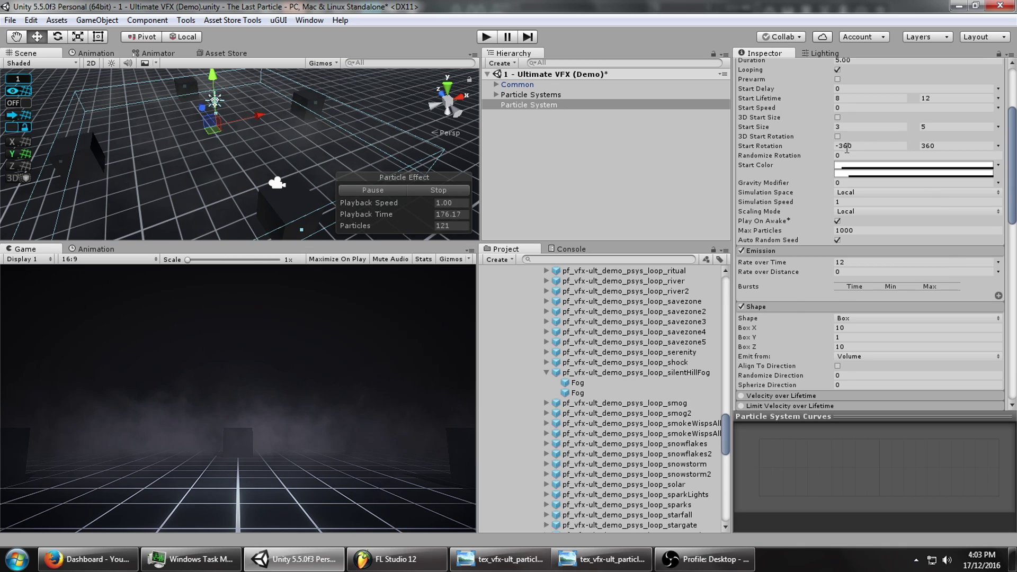
left_click(844, 374)
type("1")
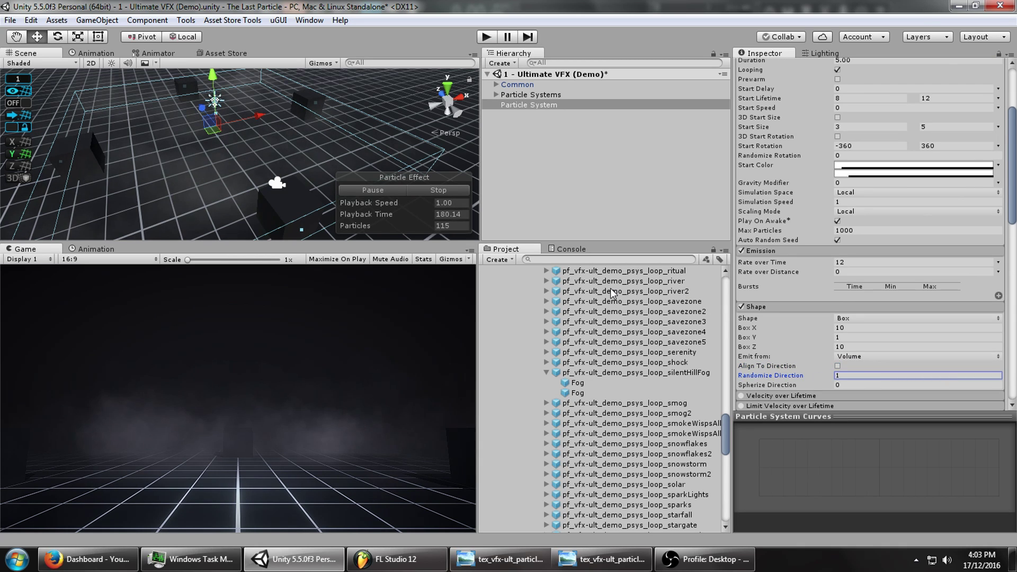
scroll(910, 177, "up", 3)
left_click_drag(819, 189, 822, 188)
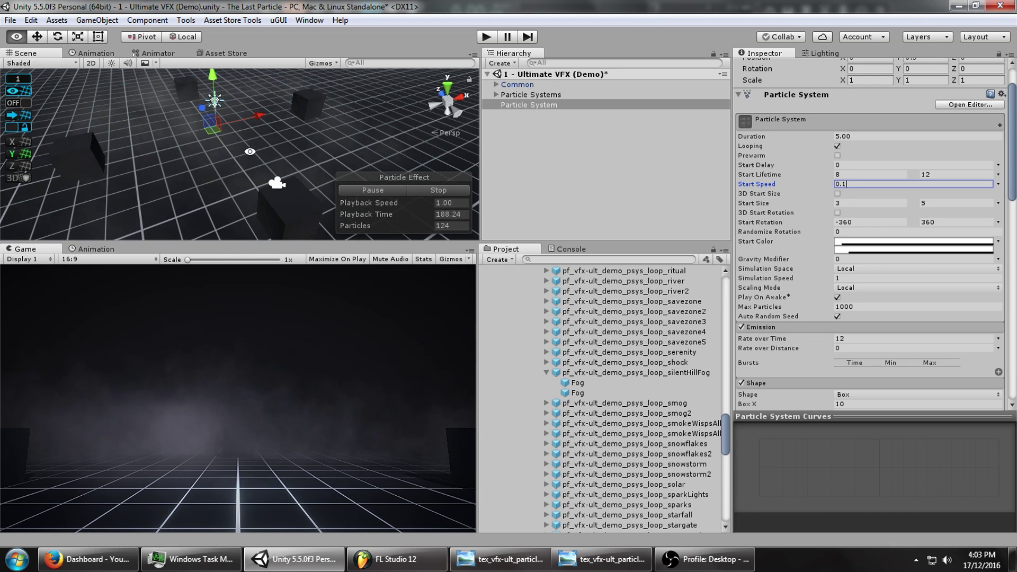
mouse_move(276, 119)
left_mouse_down("alt")
mouse_move(236, 109)
mouse_move(262, 123)
left_mouse_up("alt")
- Add a child Particle System under the fog object, turning off its Emission and Renderer
left_click(535, 104)
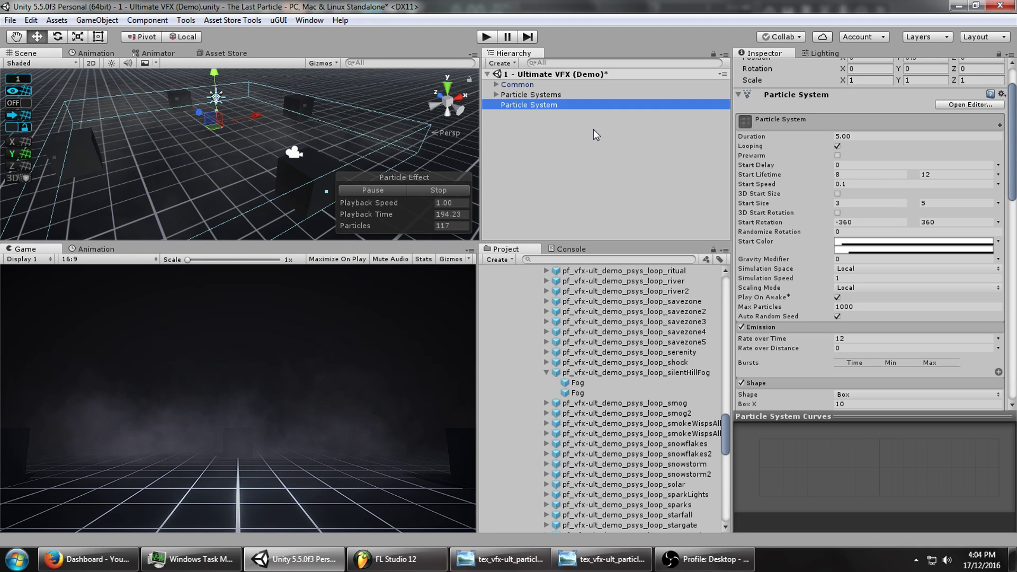
right_click(534, 134)
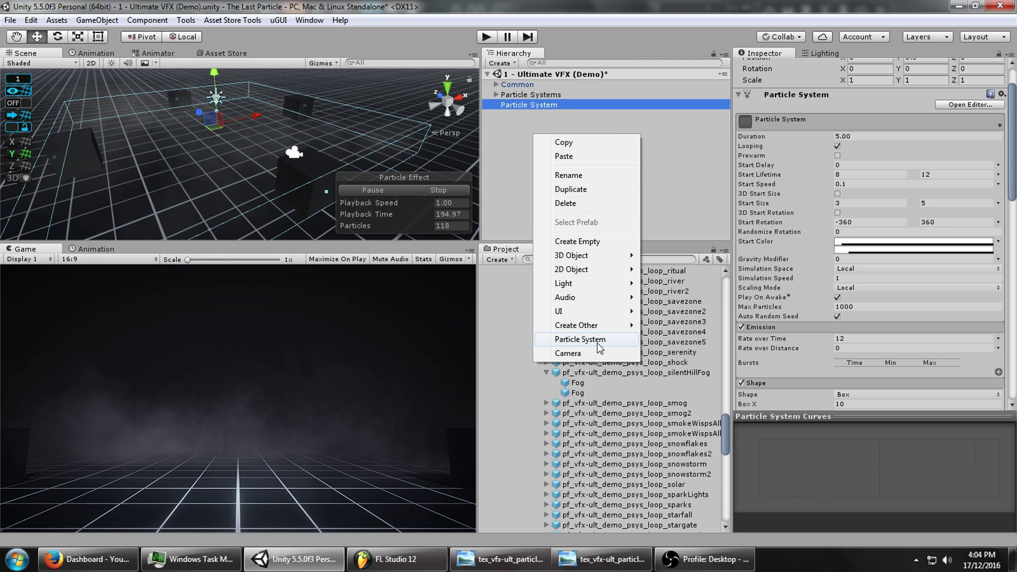
left_click(546, 105)
right_click(557, 162)
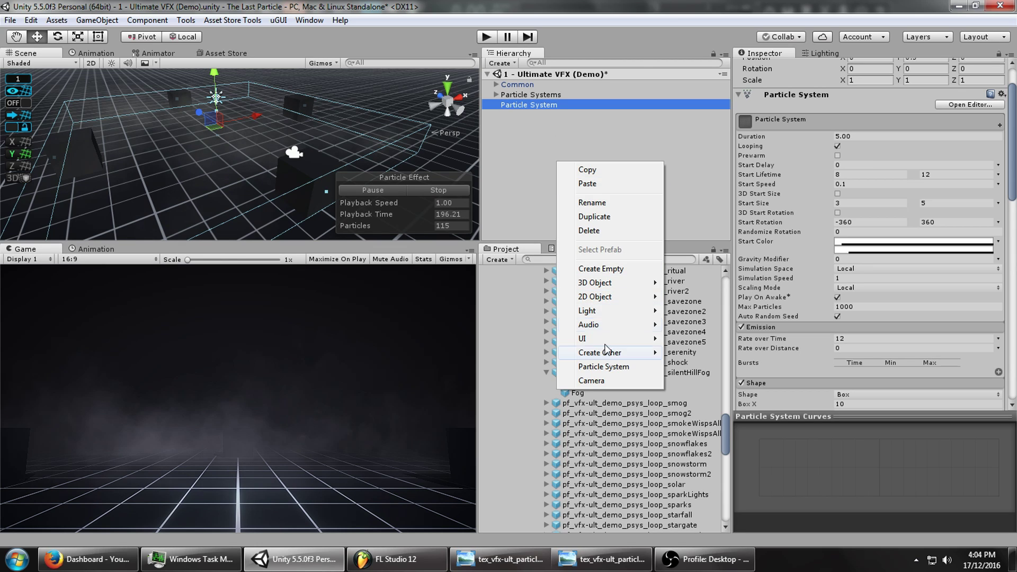
left_click(611, 366)
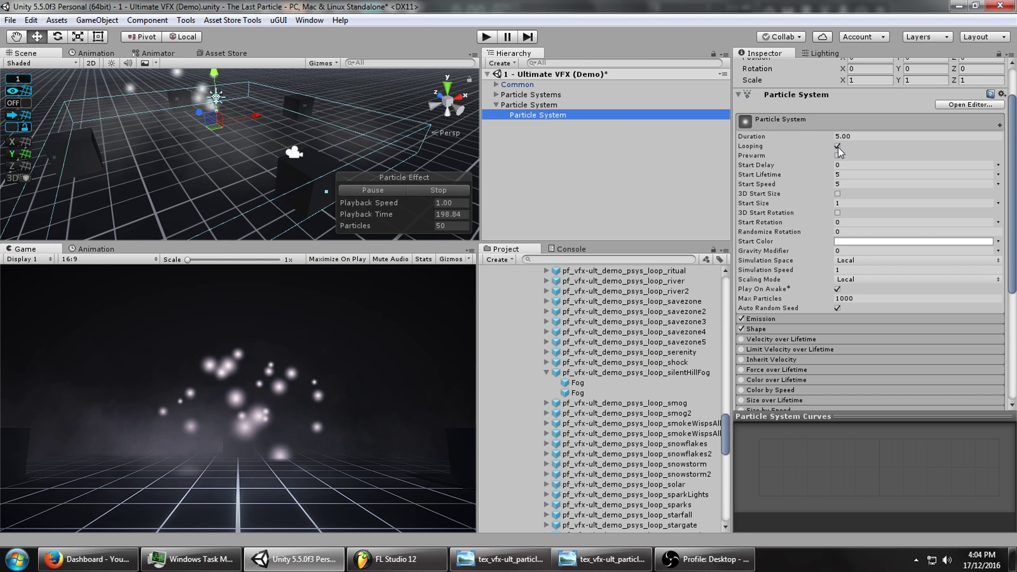
left_click(742, 318)
scroll(787, 366, "down", 5)
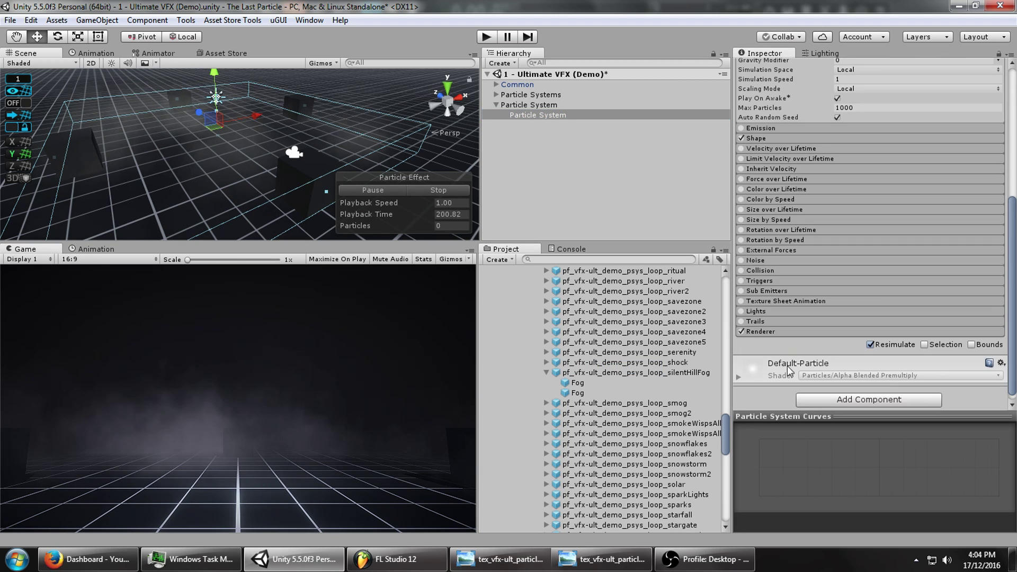
left_click(761, 333)
left_click(741, 332)
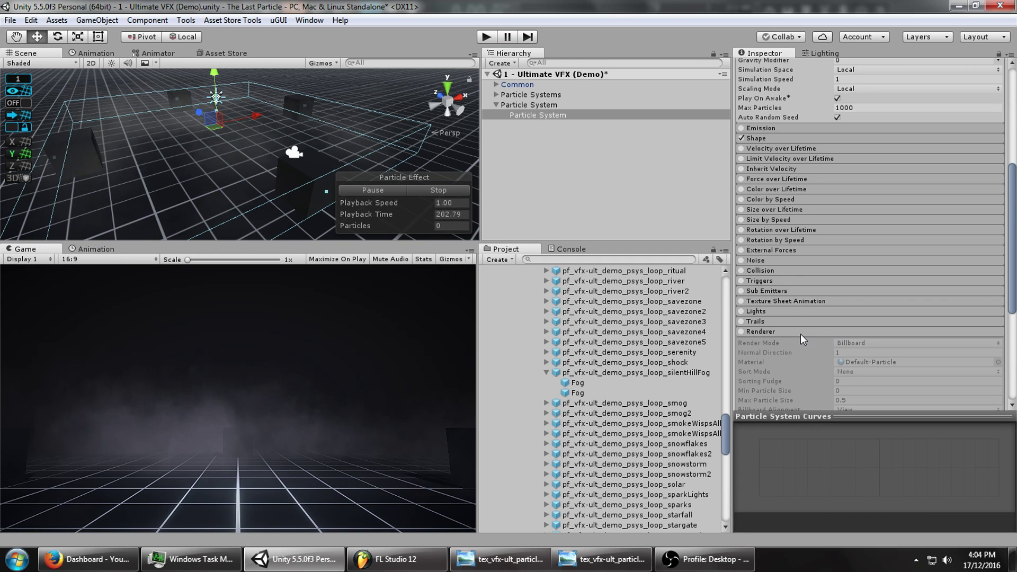
scroll(800, 334, "up", 10)
left_click(788, 144)
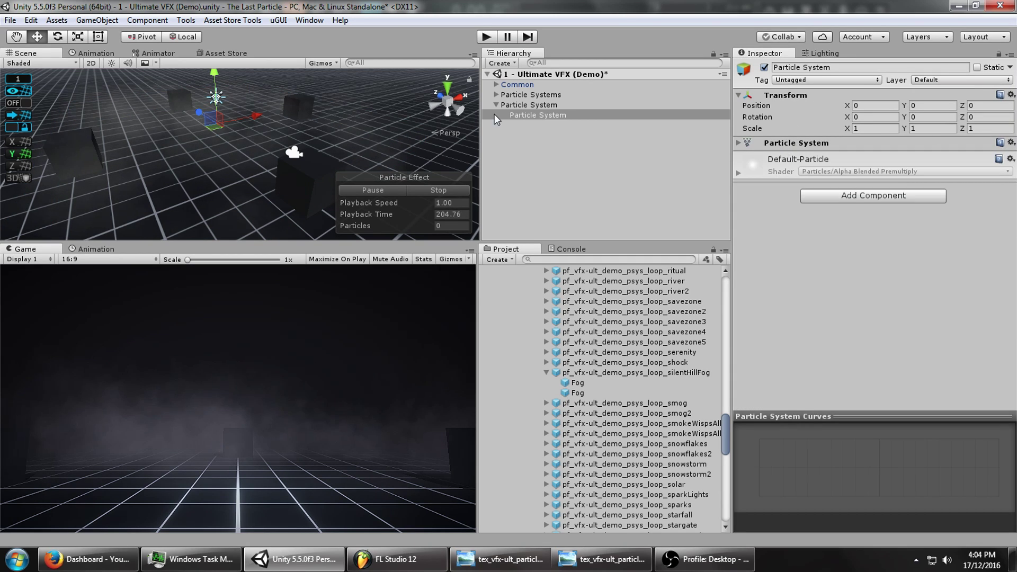
- Raise the child Particle System to Position Y 0.5
left_click(532, 104)
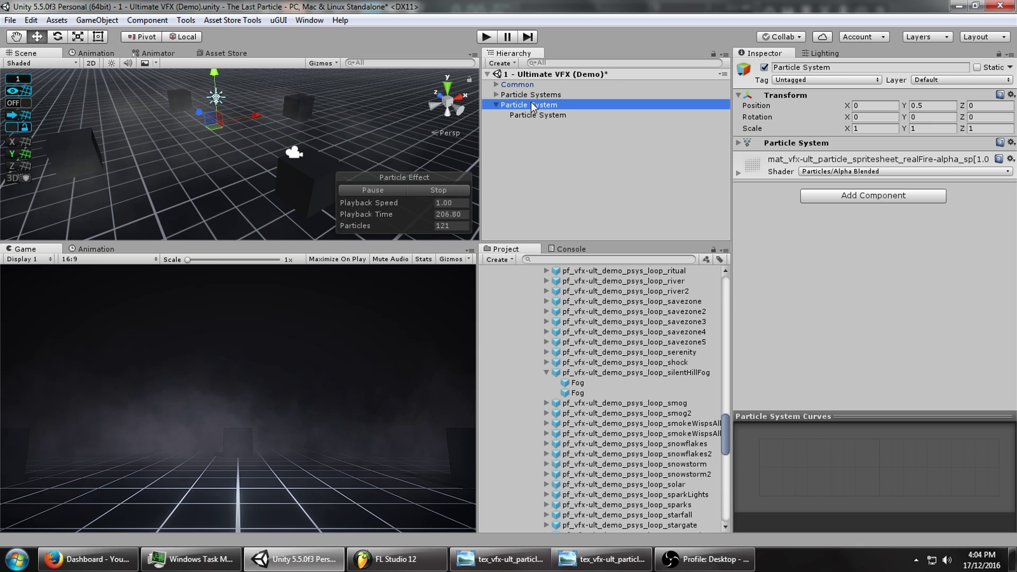
left_click(533, 114)
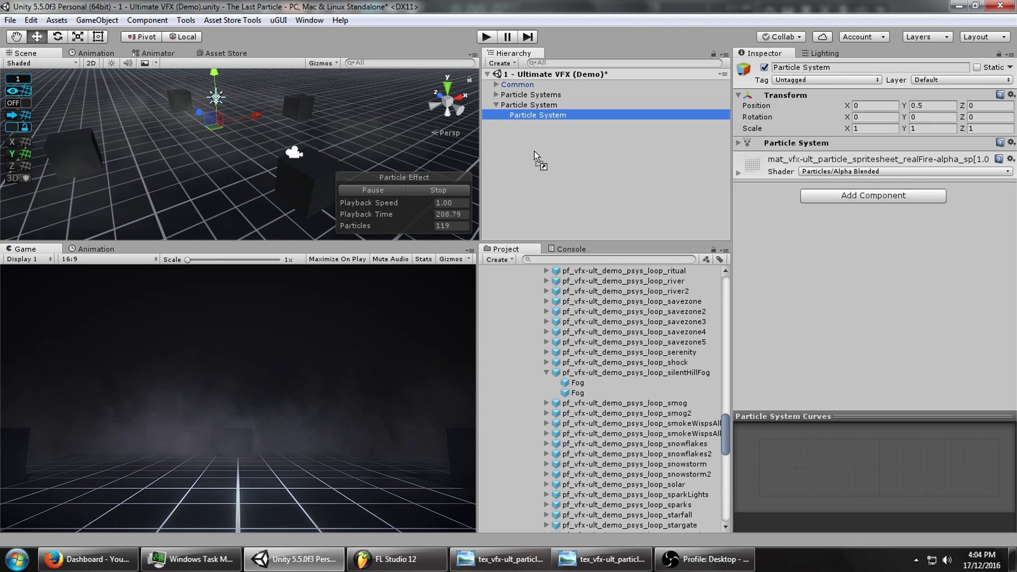
left_click(526, 115)
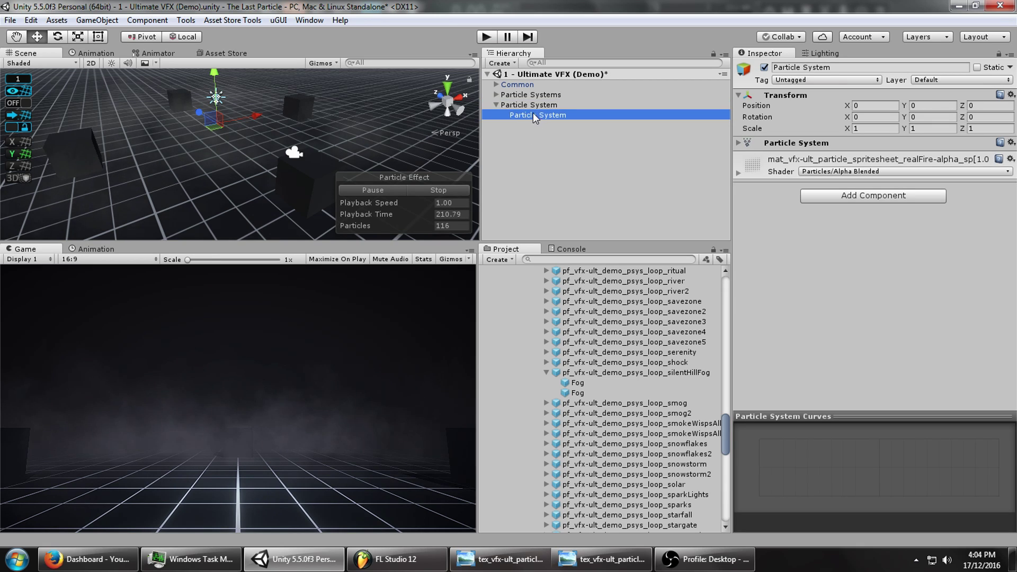
left_click(537, 106)
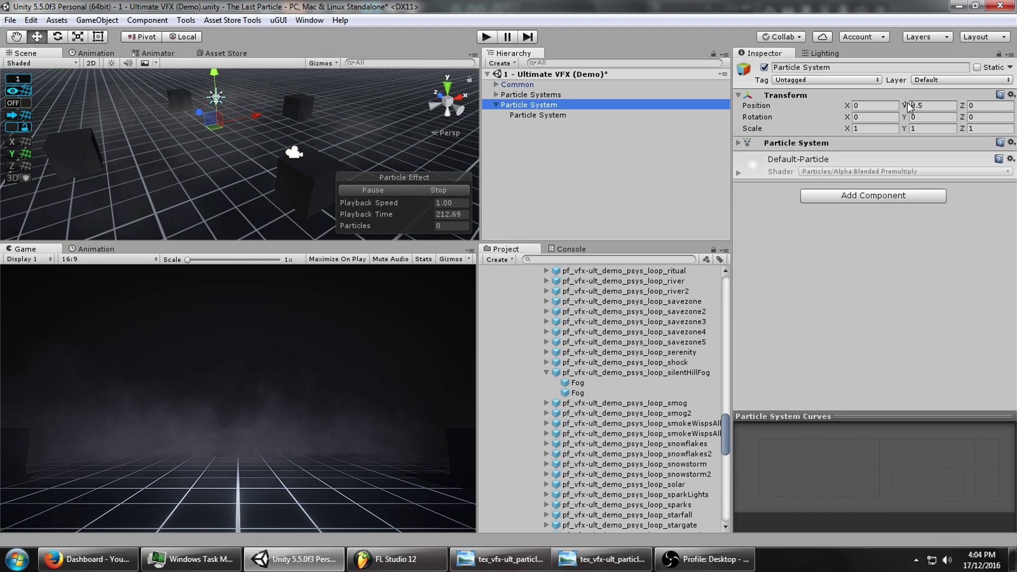
left_click(684, 116)
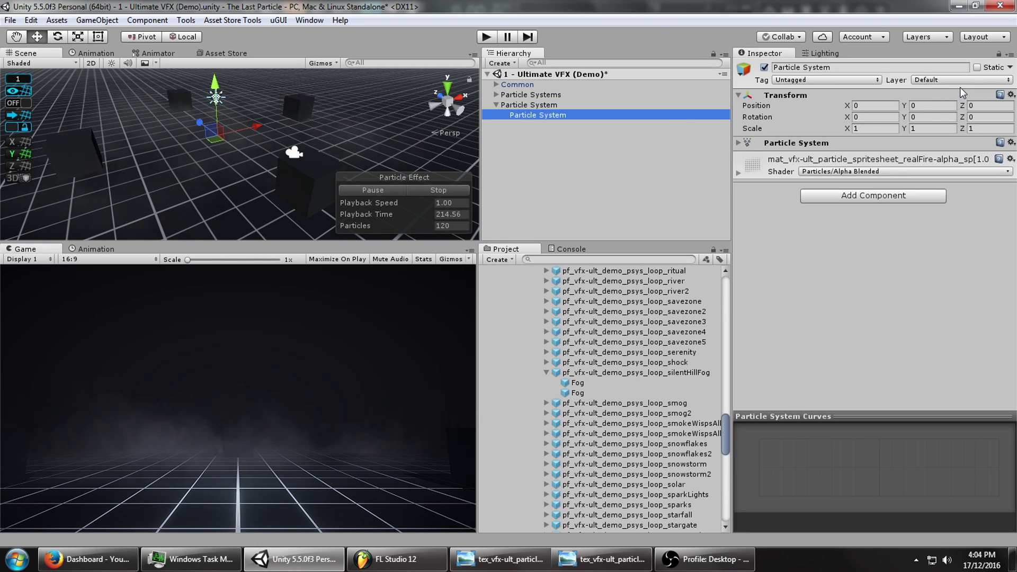
left_click(924, 109)
type(".5")
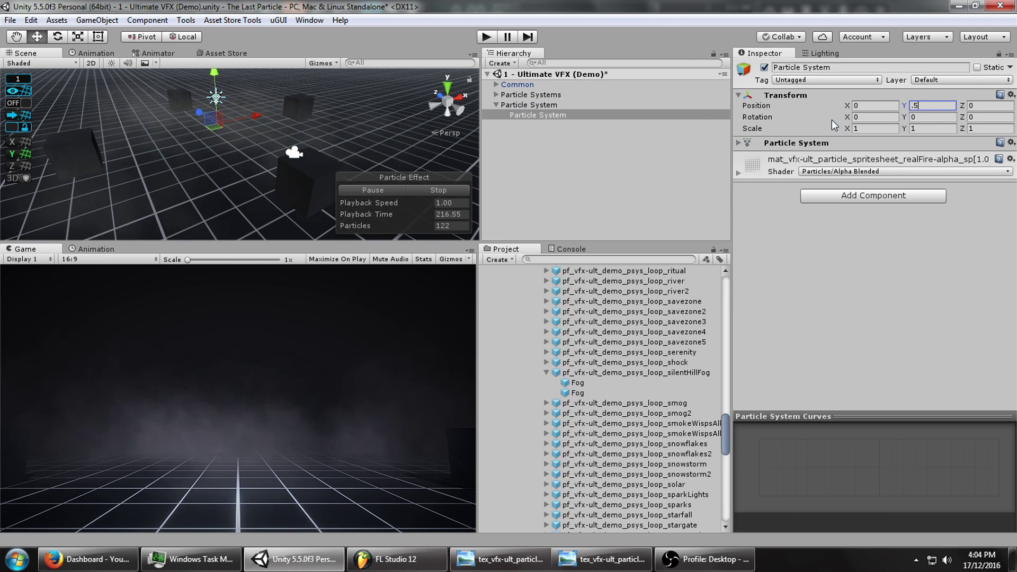
left_click(518, 106)
left_click(520, 117)
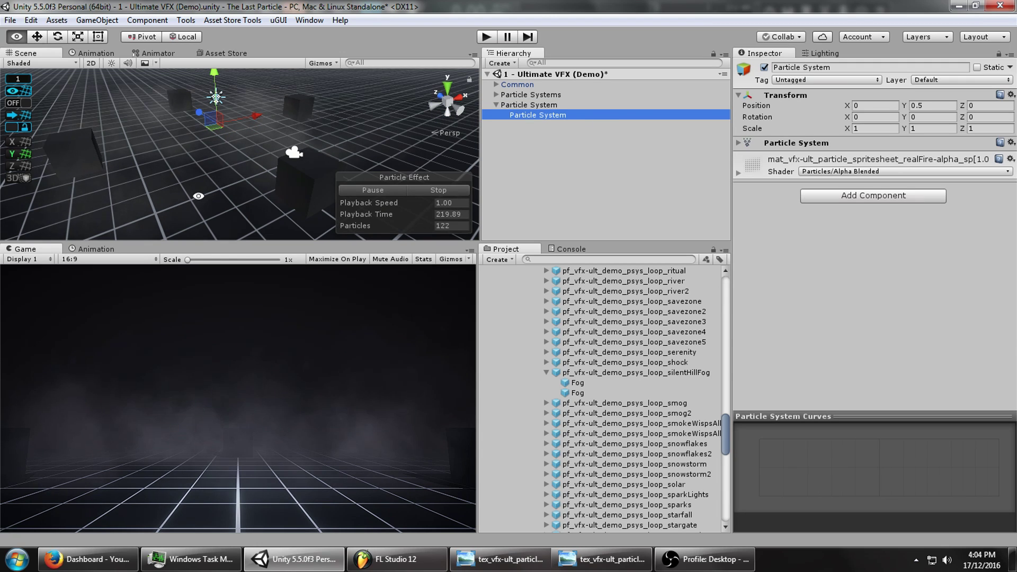
left_click_drag(393, 119, 564, 81, "alt")
- Duplicate the fog emitter as Particle System (1) and set its Position Y to 1.5
left_click(522, 115)
key("ctrl+d")
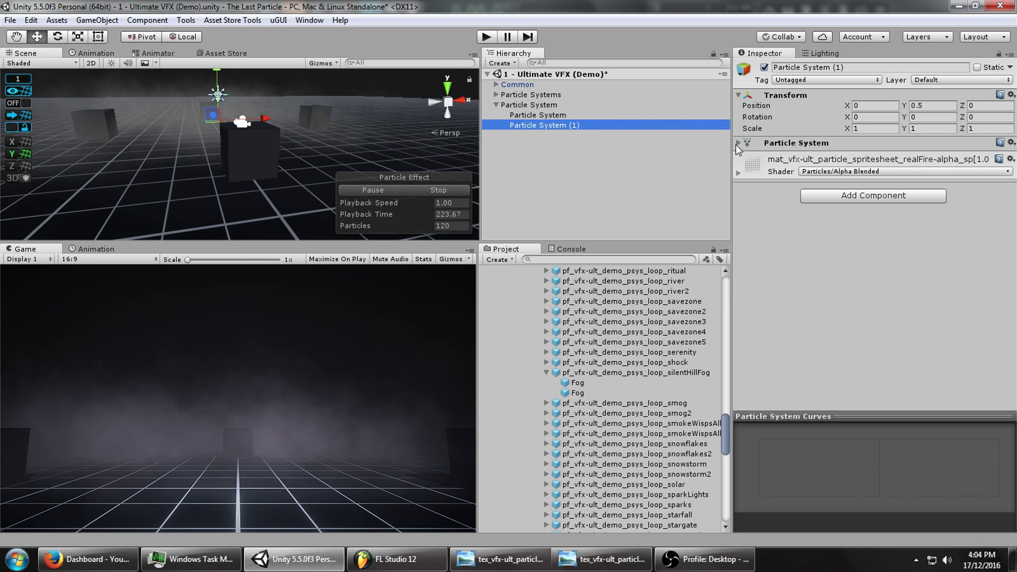
left_click(736, 144)
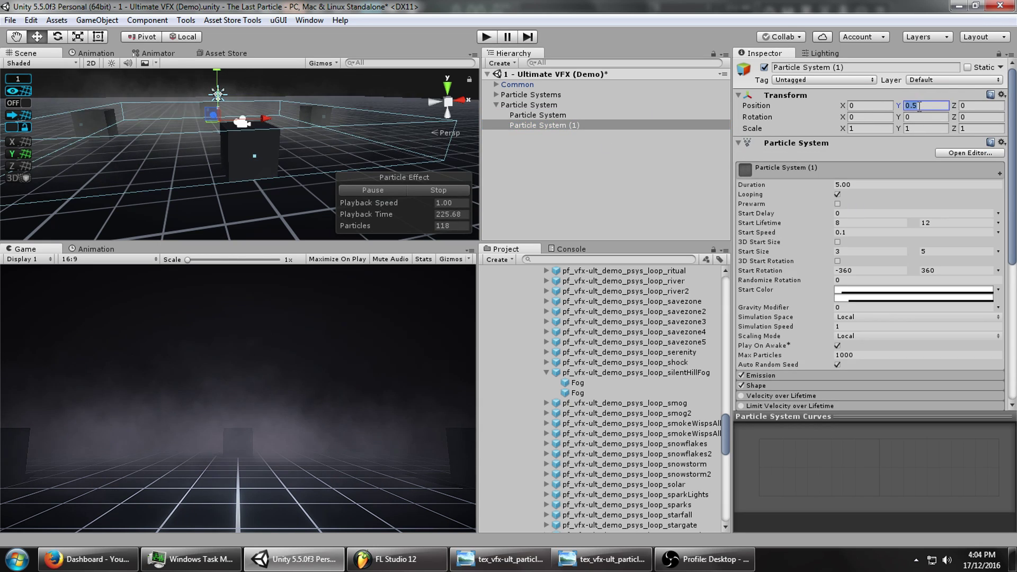
type("1.5")
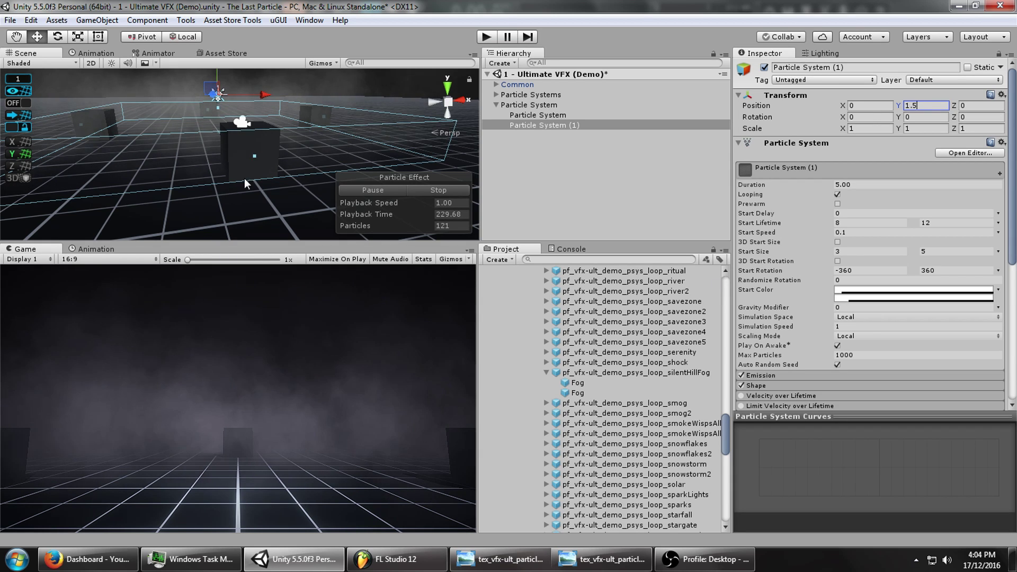
left_click_drag(243, 178, 466, 66, "alt")
- Compare the lower and raised fog emitters and the parent in the Hierarchy
key("Left")
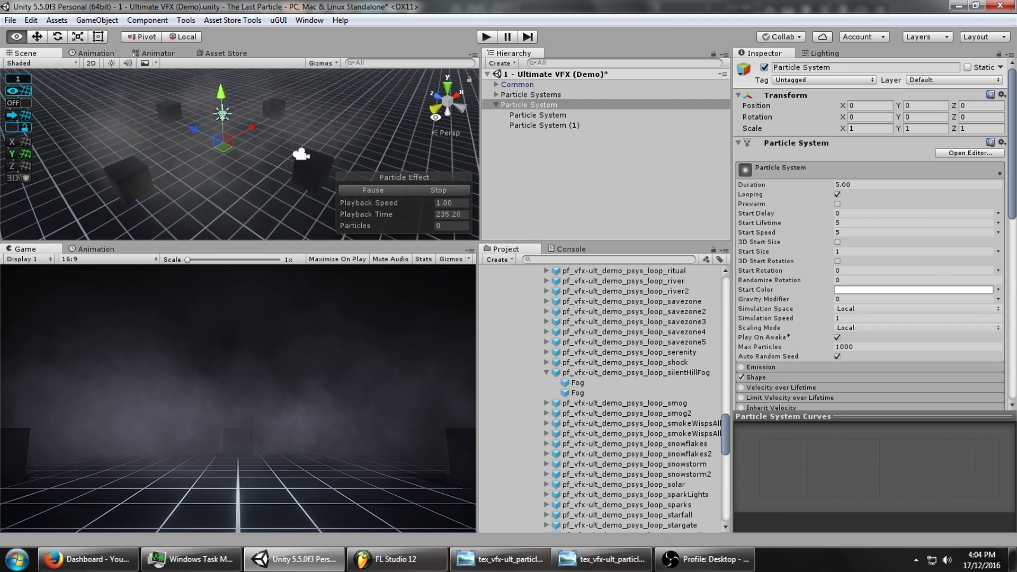
key("Down")
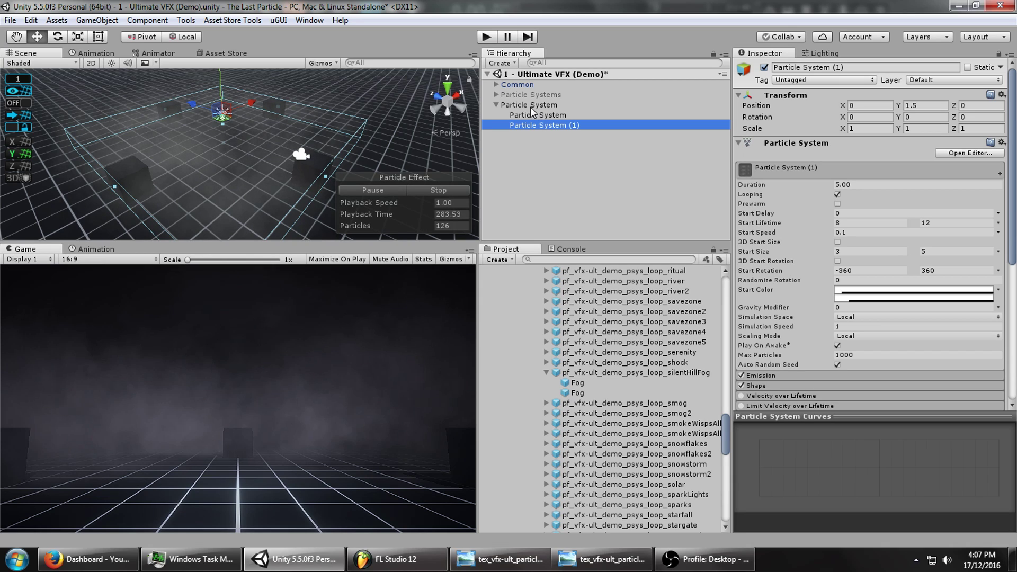
key("Up")
left_click(597, 125)
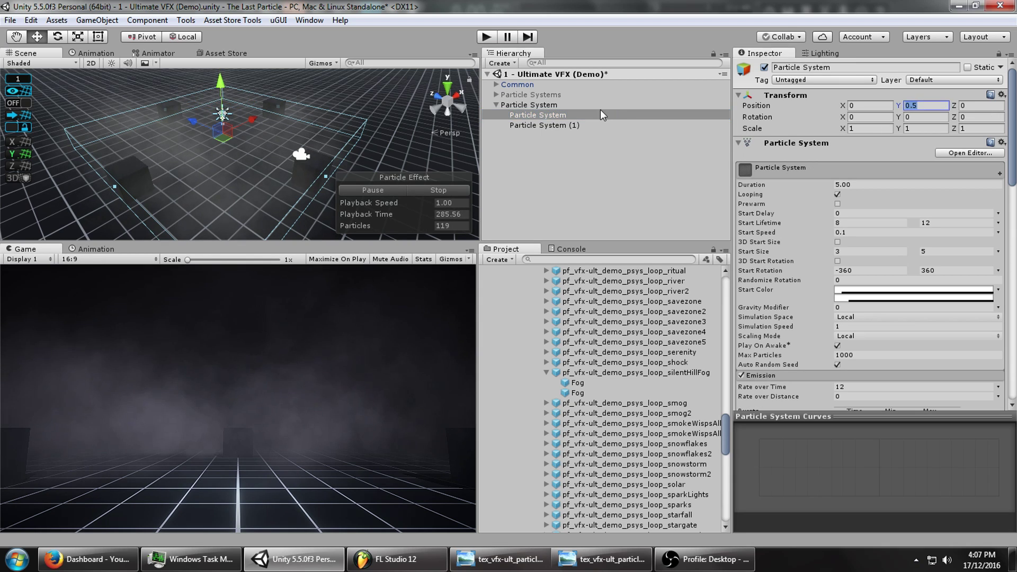
left_click(558, 107)
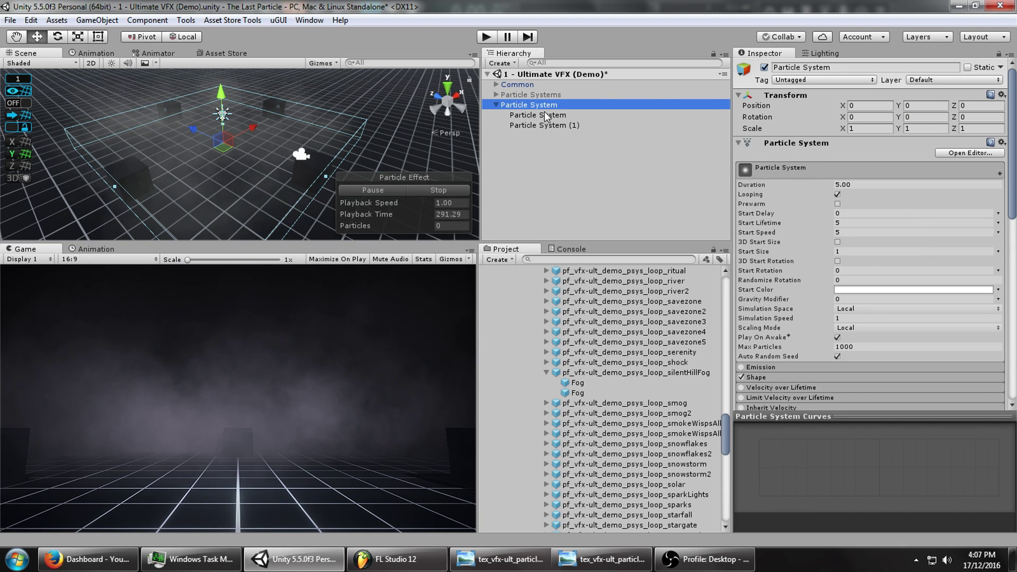
- Reset particle playback, enable Prewarm on the fog emitters, and enter Play mode
left_click(426, 189)
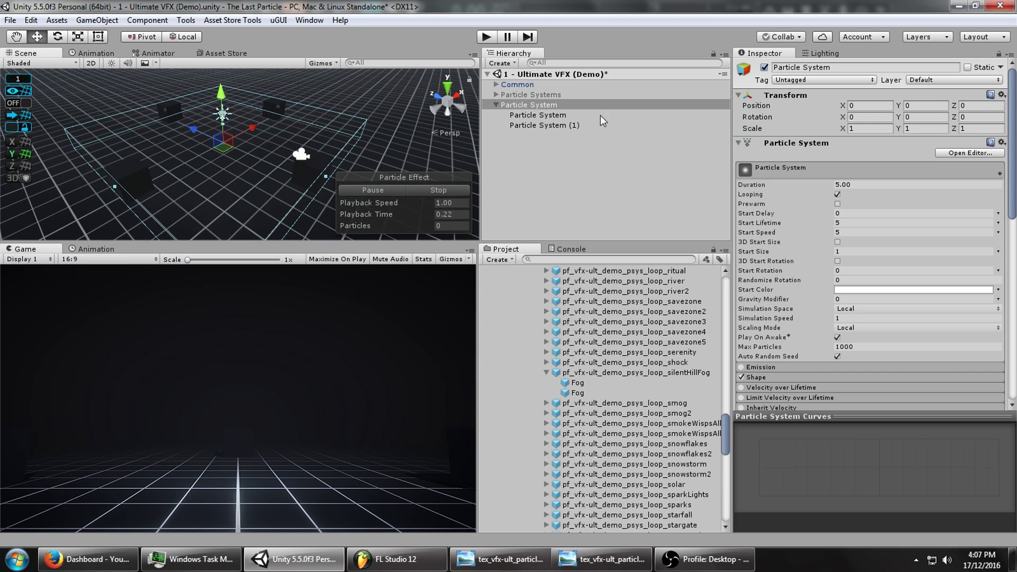
left_click(536, 115)
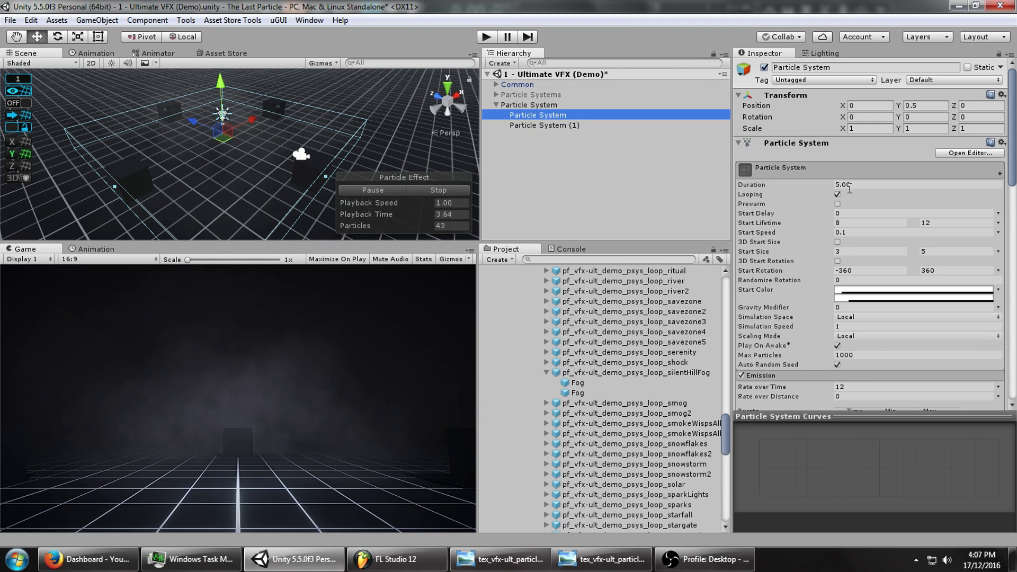
left_click(534, 126)
left_click(837, 204)
left_click(486, 37)
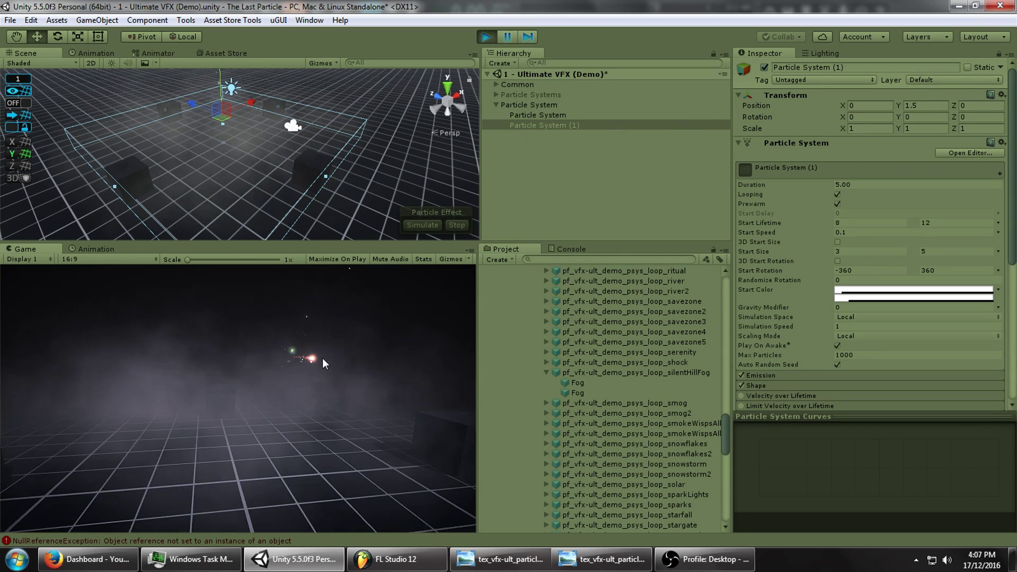
- Exit Play mode and assign the smokePuffs material found via 'smokep alph' to the renderer
left_click(487, 37)
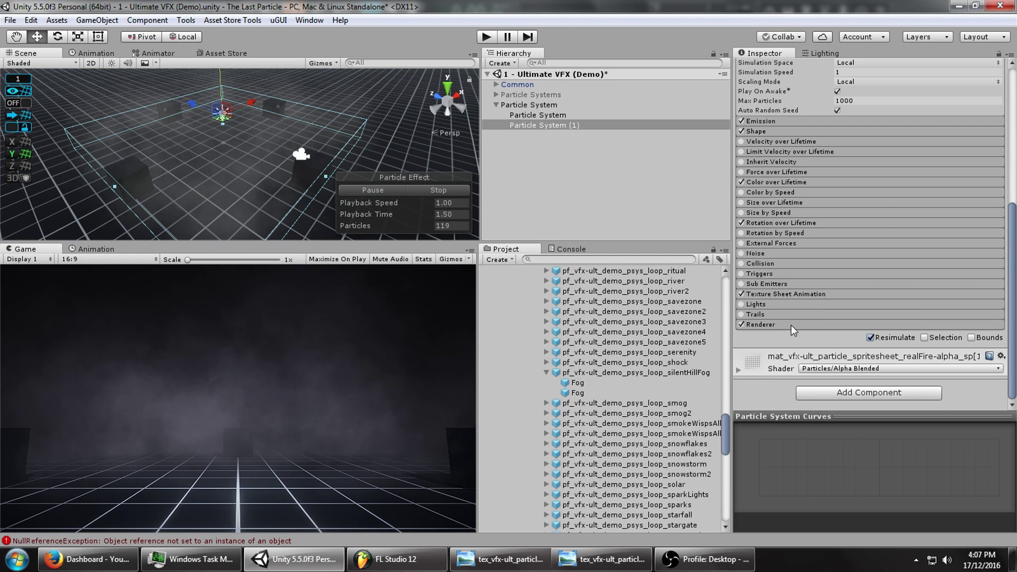
left_click(790, 325)
left_click(1000, 355)
type("sm")
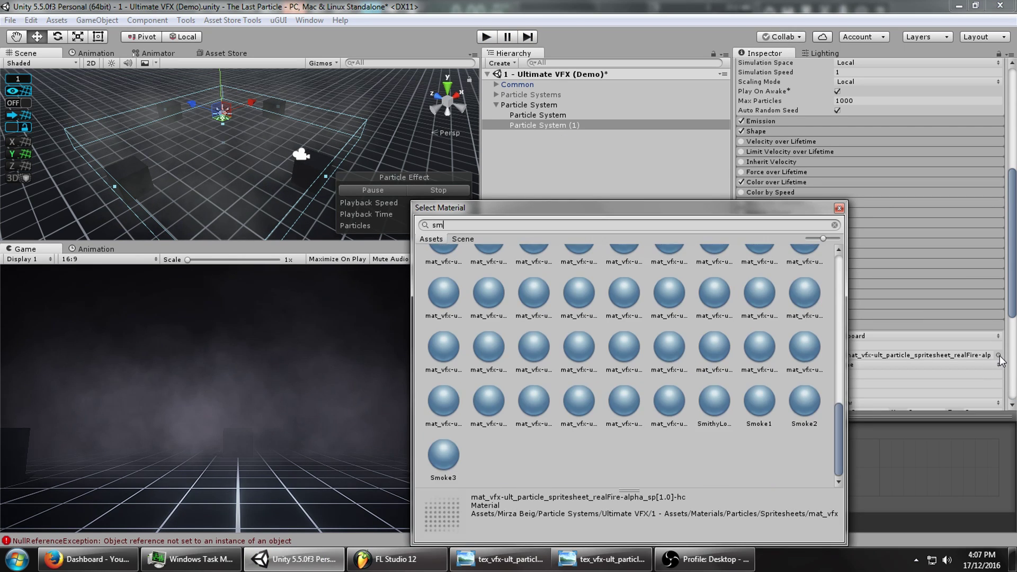
type("okep")
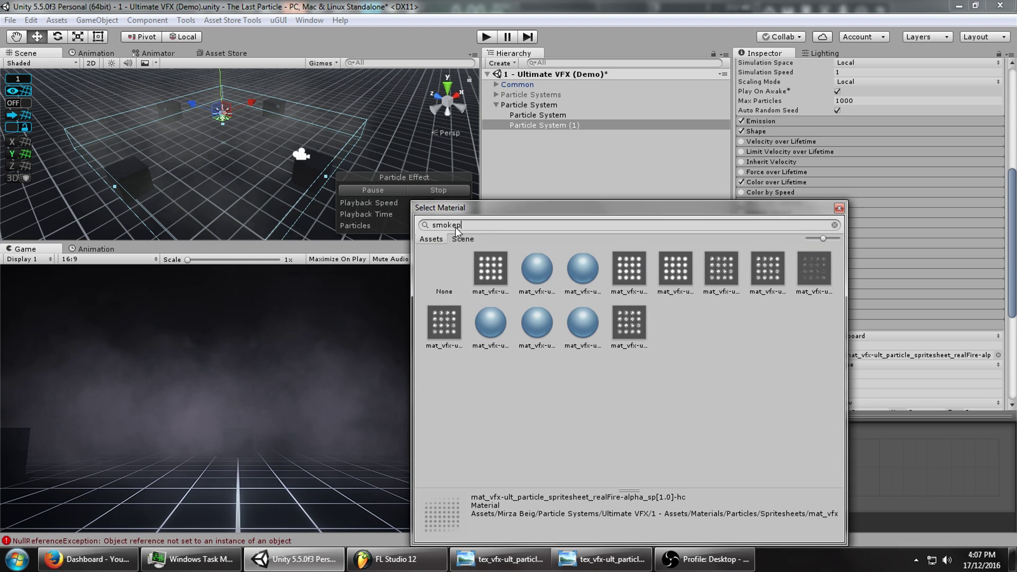
type(" alpha")
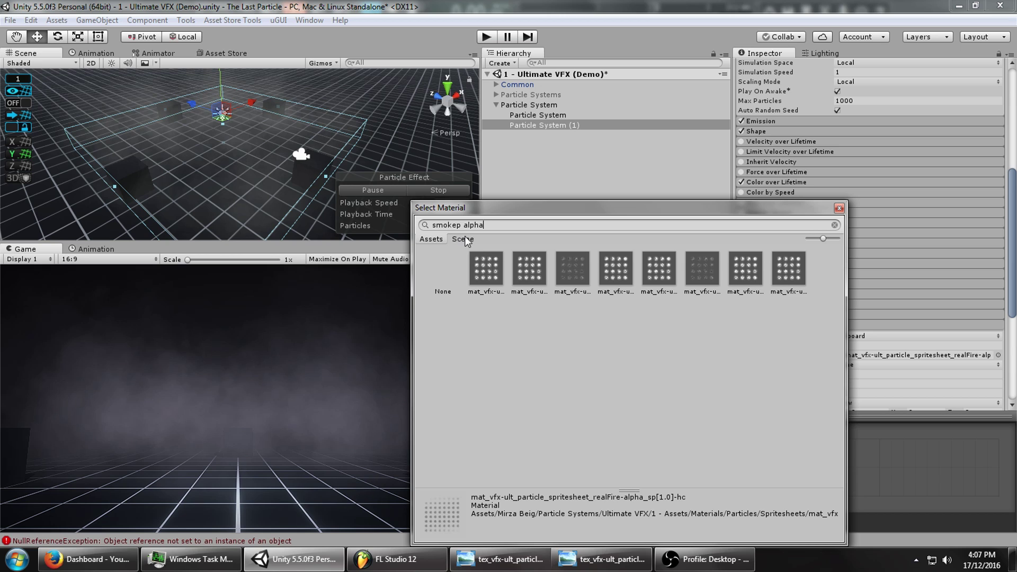
left_click(486, 269)
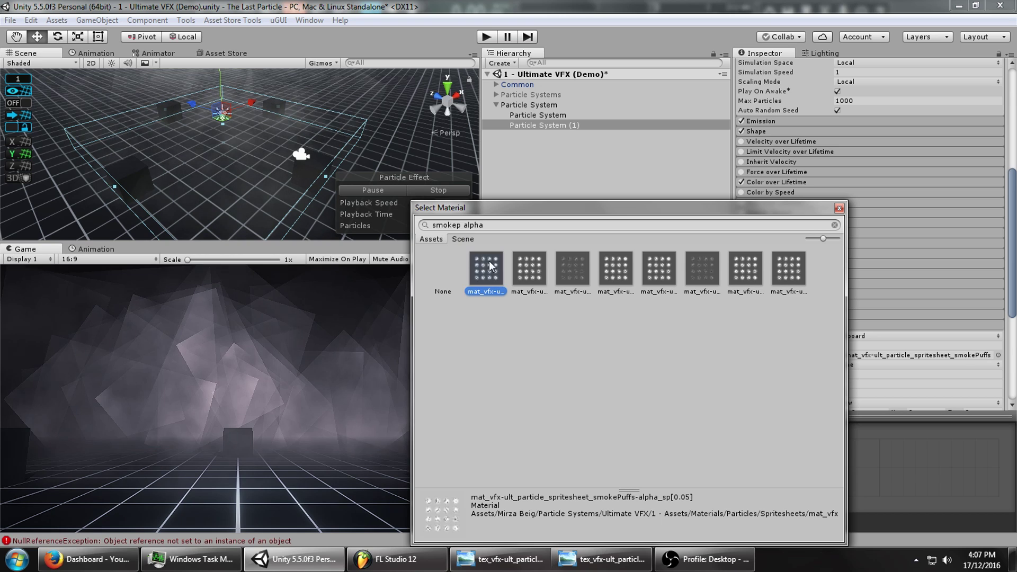
key("Right")
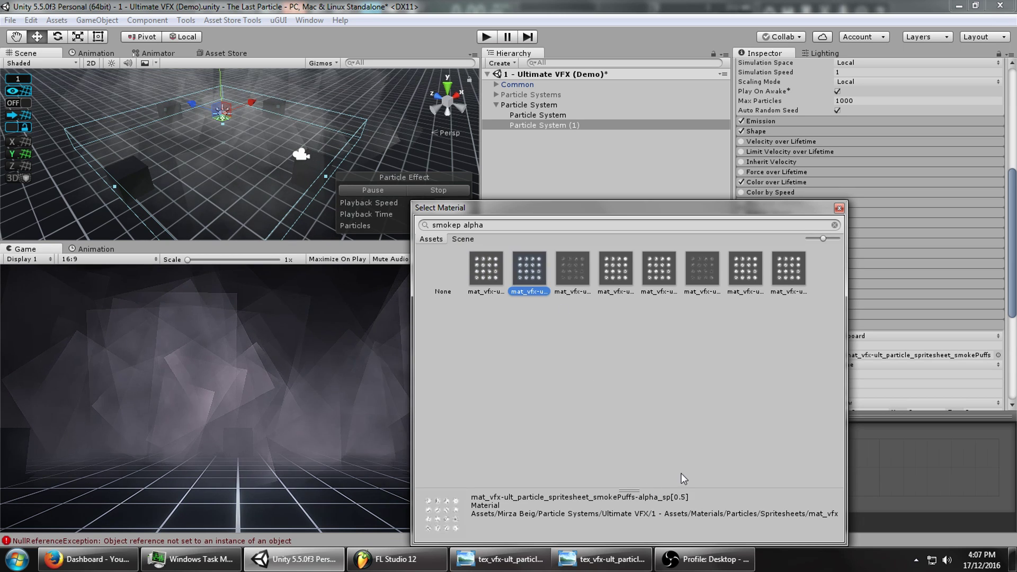
left_click(572, 273)
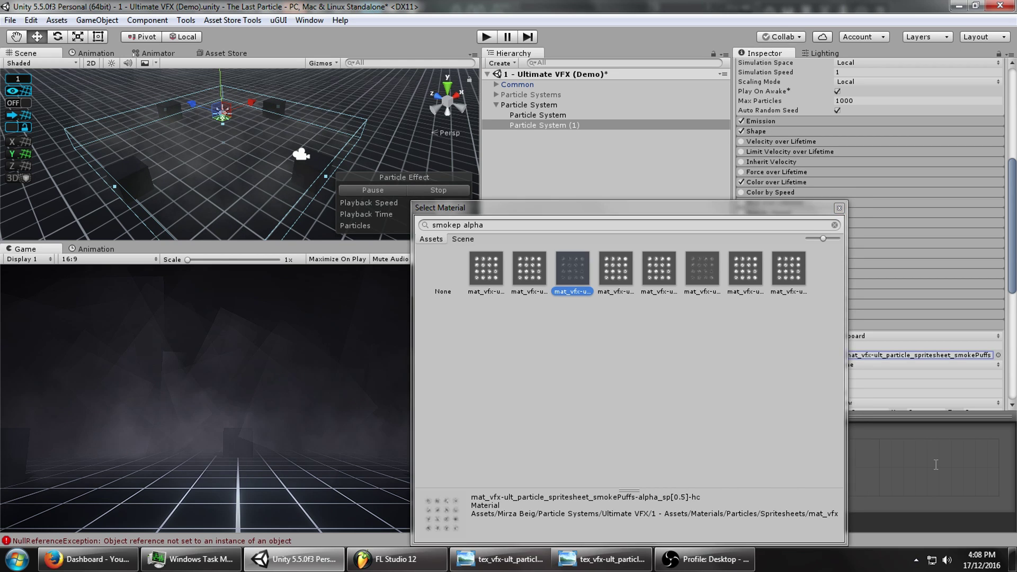
key("Return")
left_click(999, 356)
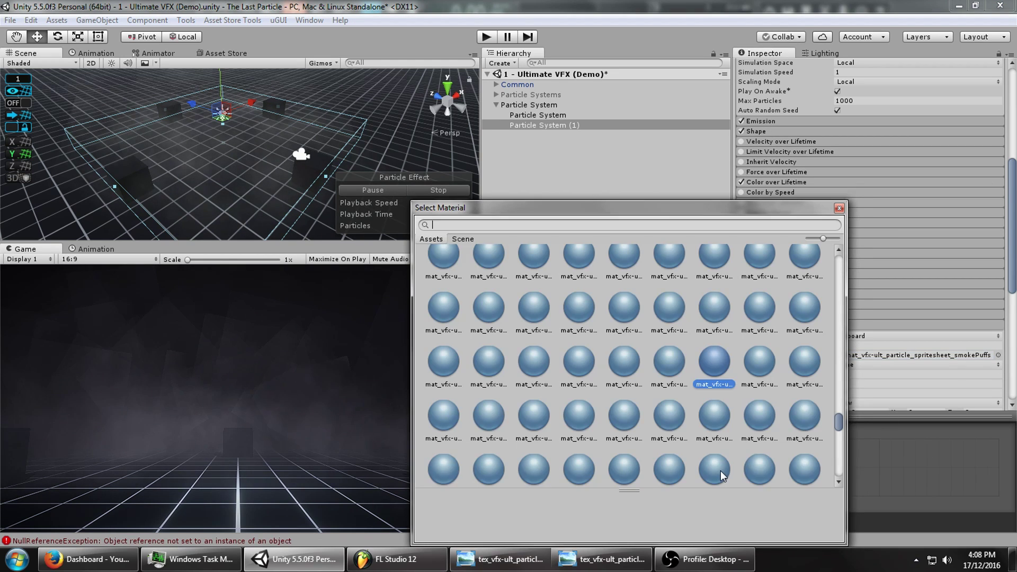
left_click(839, 208)
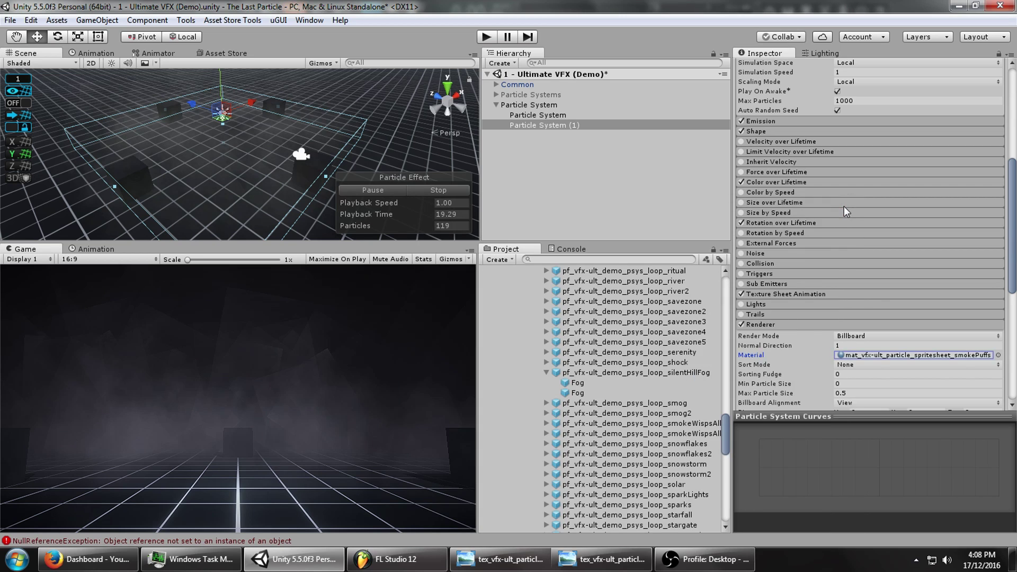
- Expand Texture Sheet Animation and view the 4×4 smokePuffs spritesheet to count frames
scroll(983, 306, "down", 10)
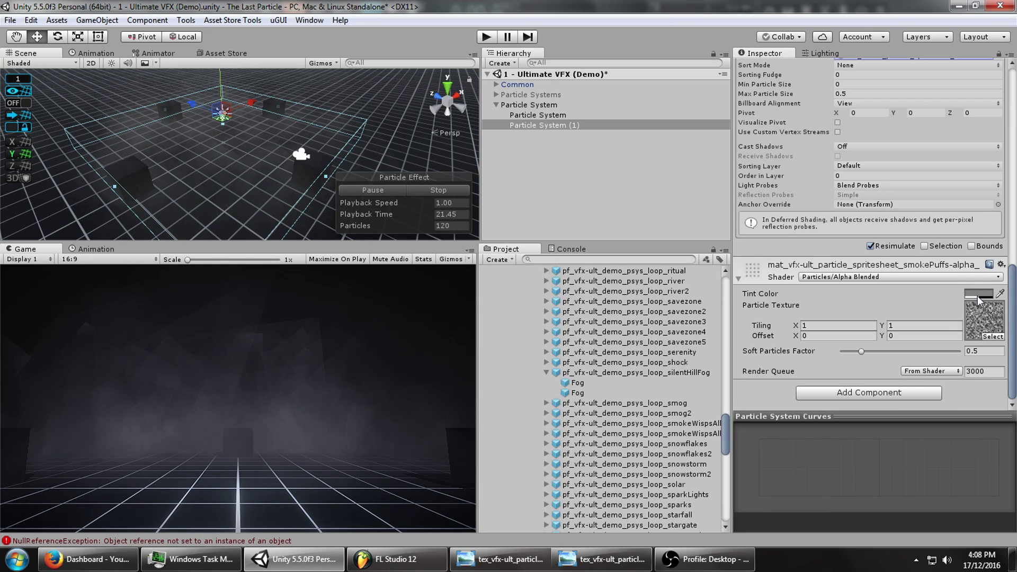
left_click(979, 294)
left_click(758, 6)
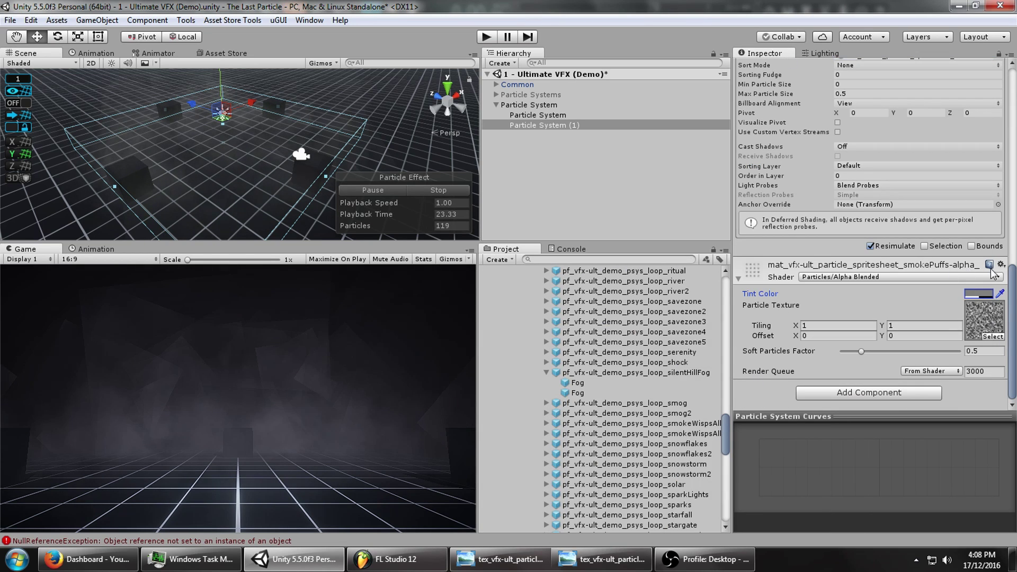
scroll(854, 253, "up", 5)
scroll(854, 253, "up", 5)
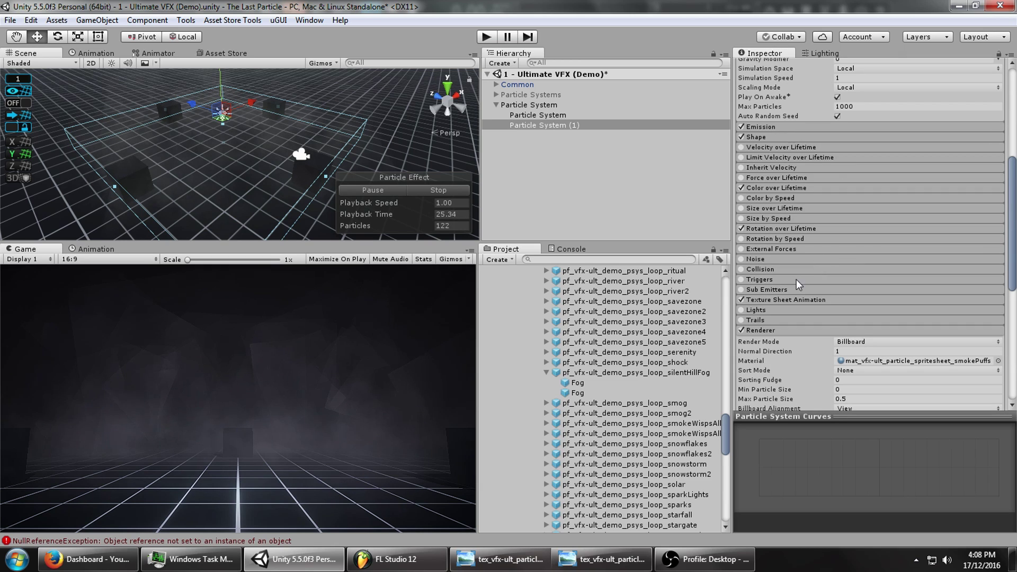
left_click(799, 300)
key("alt+Tab")
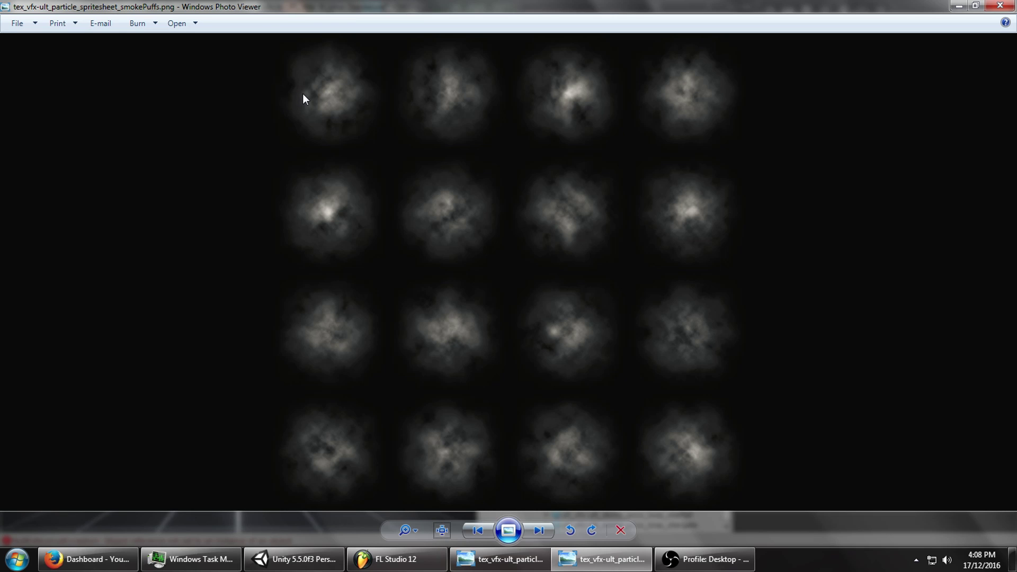
- Set the Texture Sheet Animation tiles to 4 by 4
key("alt+Tab")
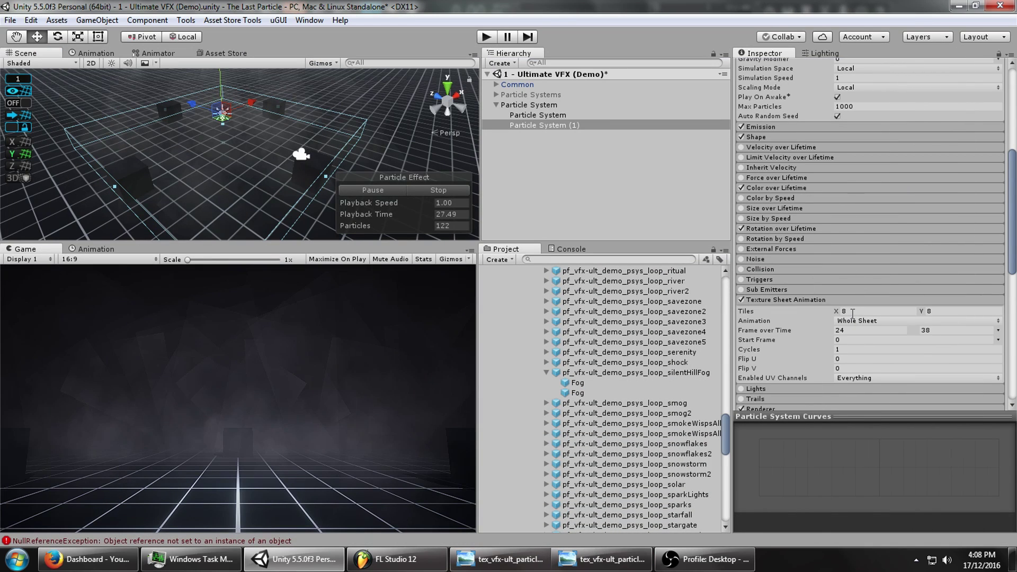
left_click(856, 312)
type("4")
left_click(937, 311)
type("4")
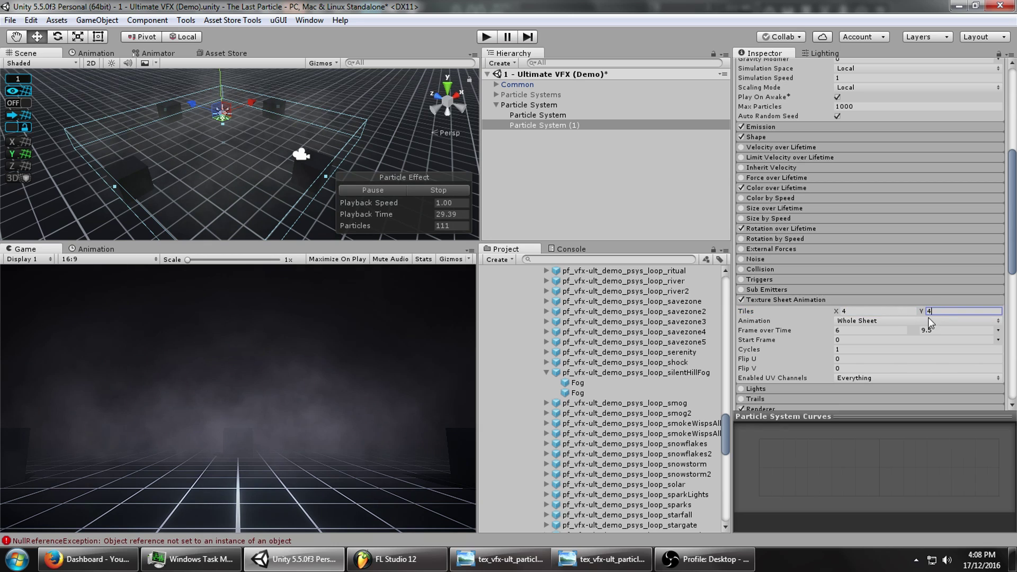
- Make Frame over Time random between 0 and 15
left_click(999, 333)
key("alt+Tab")
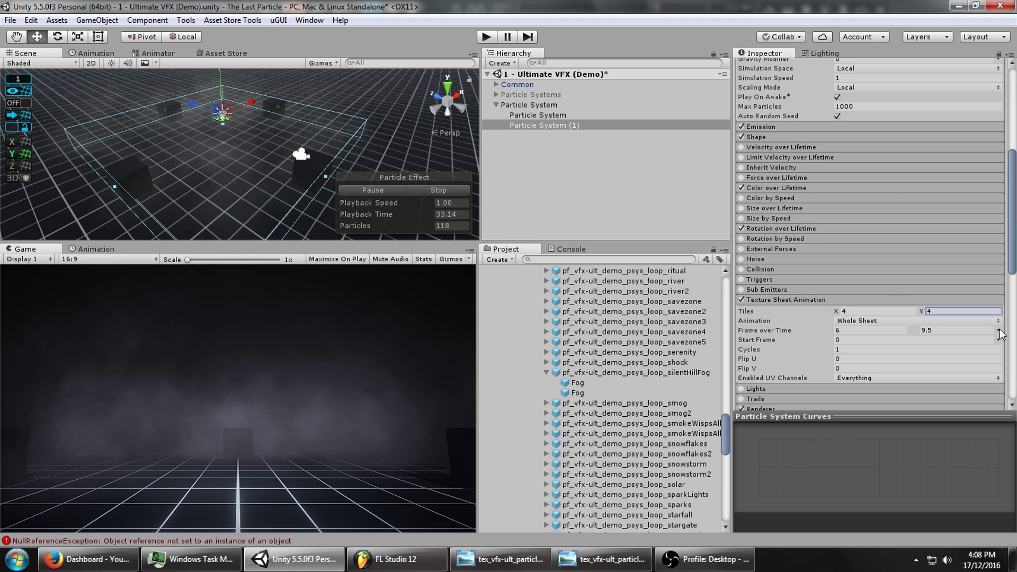
left_click(870, 331)
type("0")
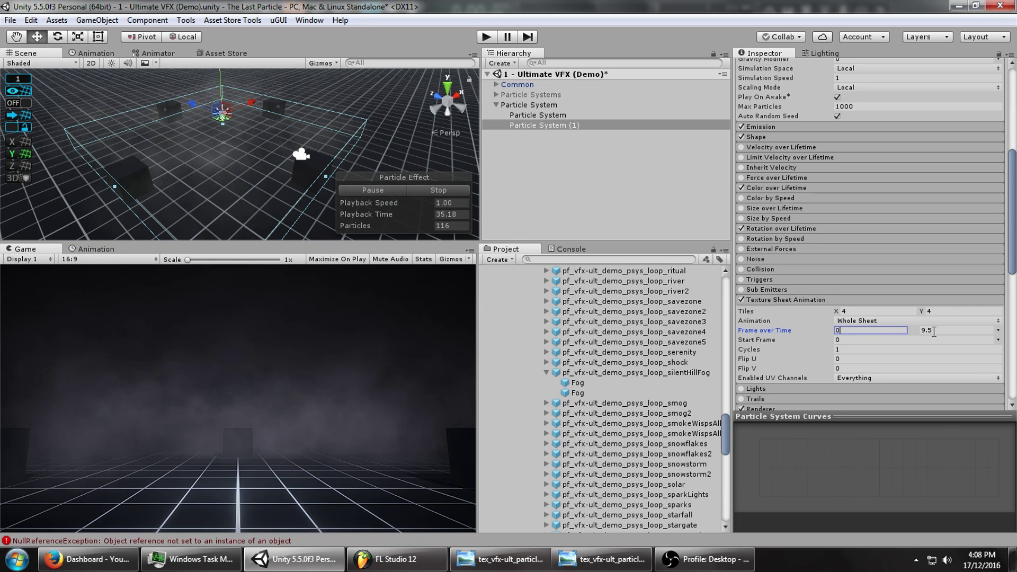
left_click(934, 331)
type("15")
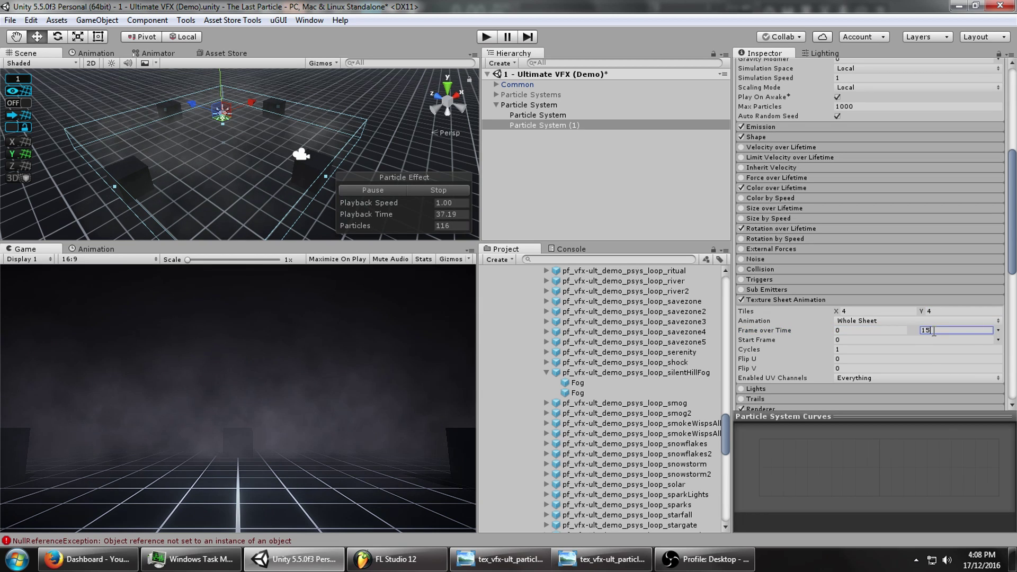
scroll(901, 318, "up", 10)
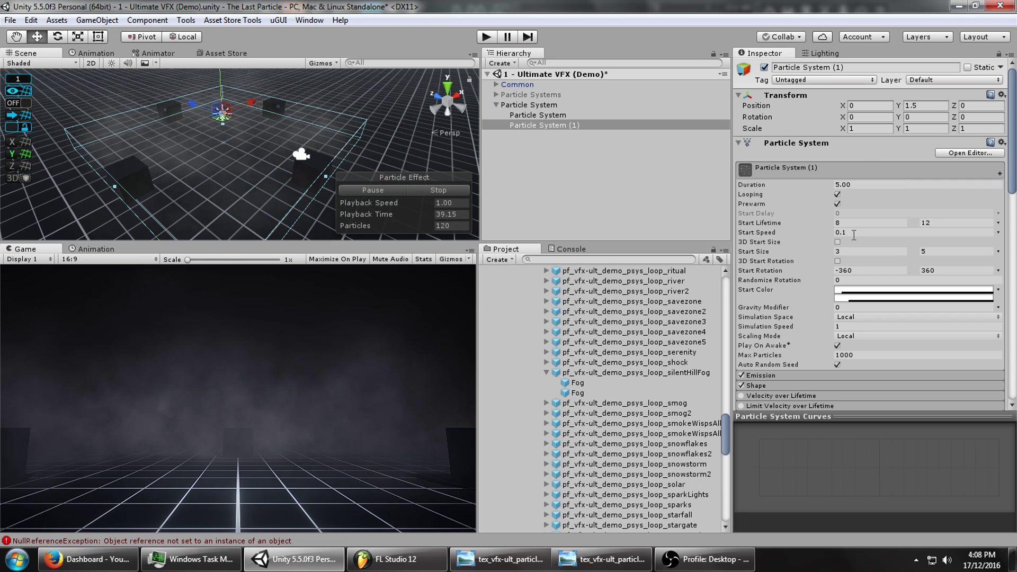
- Lower Particle System (1)'s Start Color alpha to 20
left_click(844, 295)
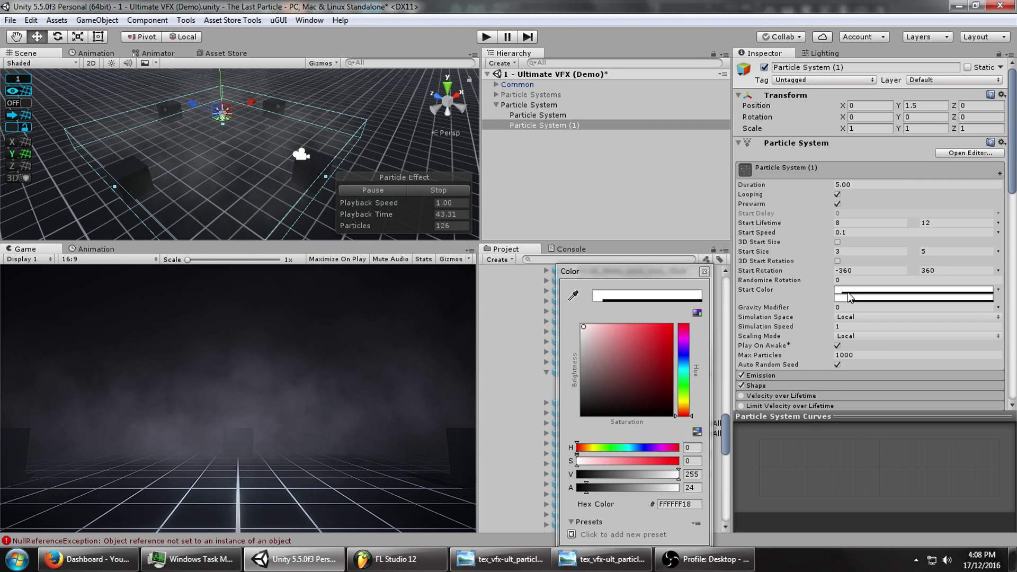
type("24")
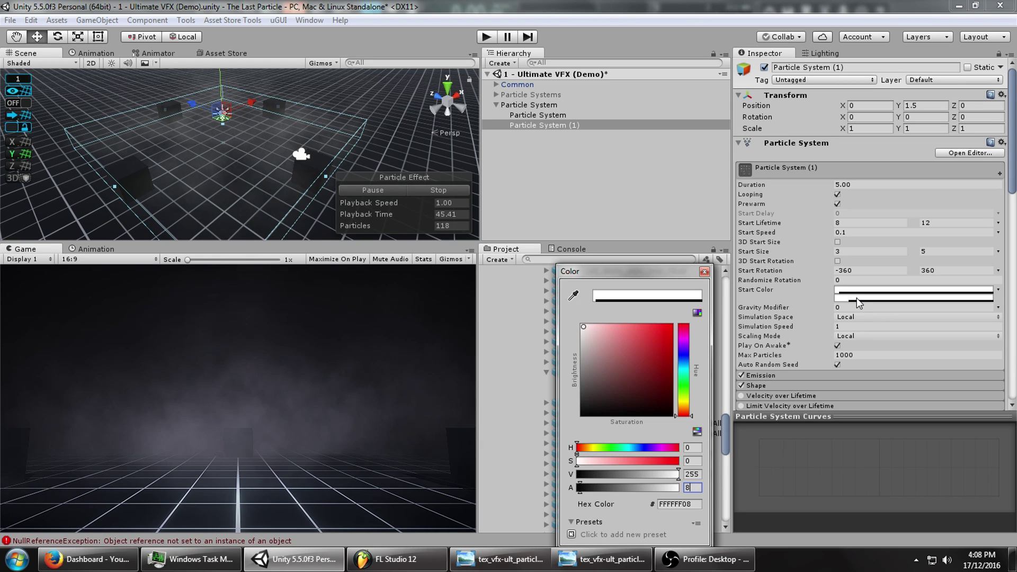
left_click(692, 488)
type("20")
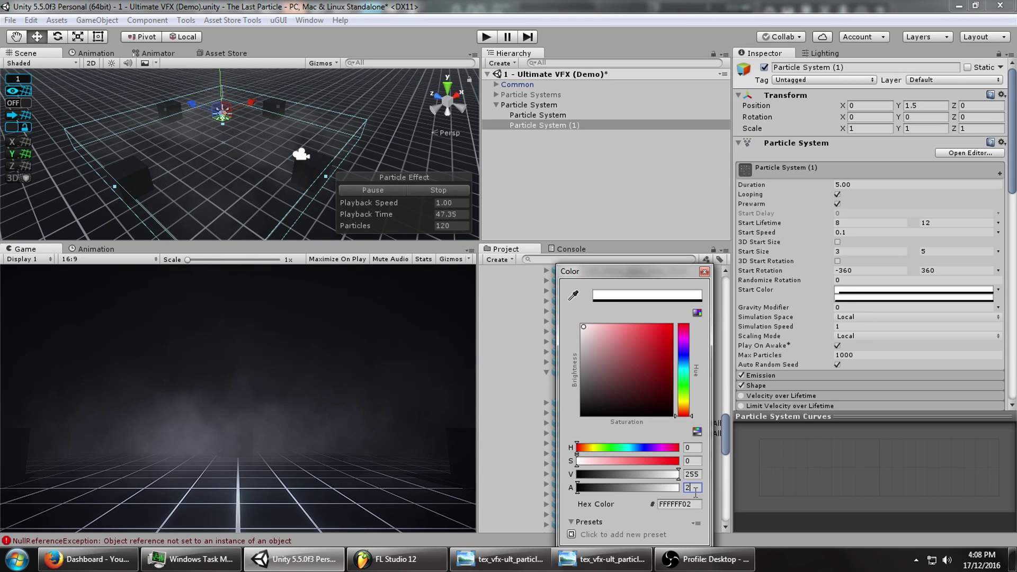
left_click(736, 6)
- Preview the lower fog emitter in Play mode and check its Simulation Space, leaving it unchanged
scroll(785, 341, "down", 5)
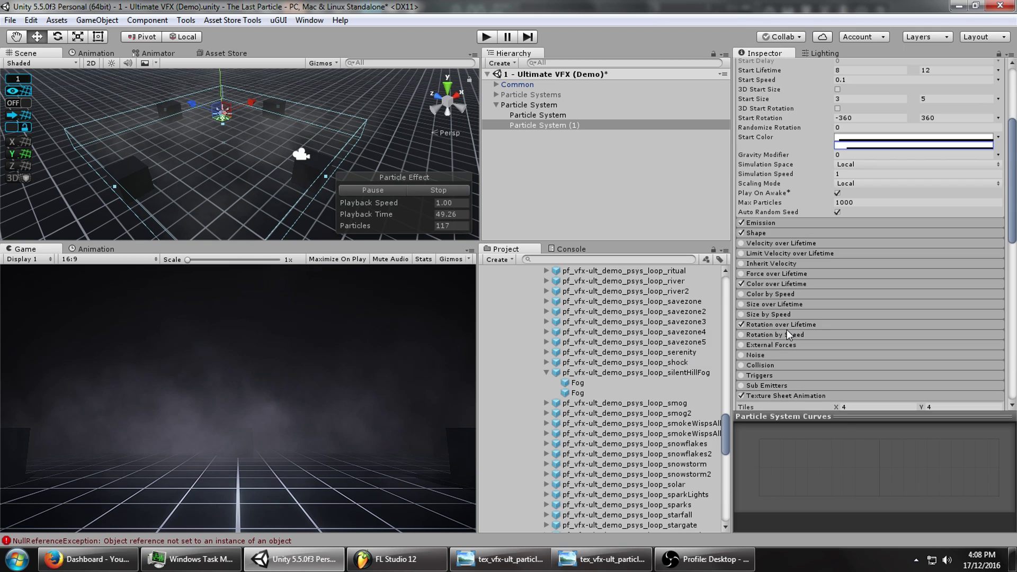
left_click(545, 116)
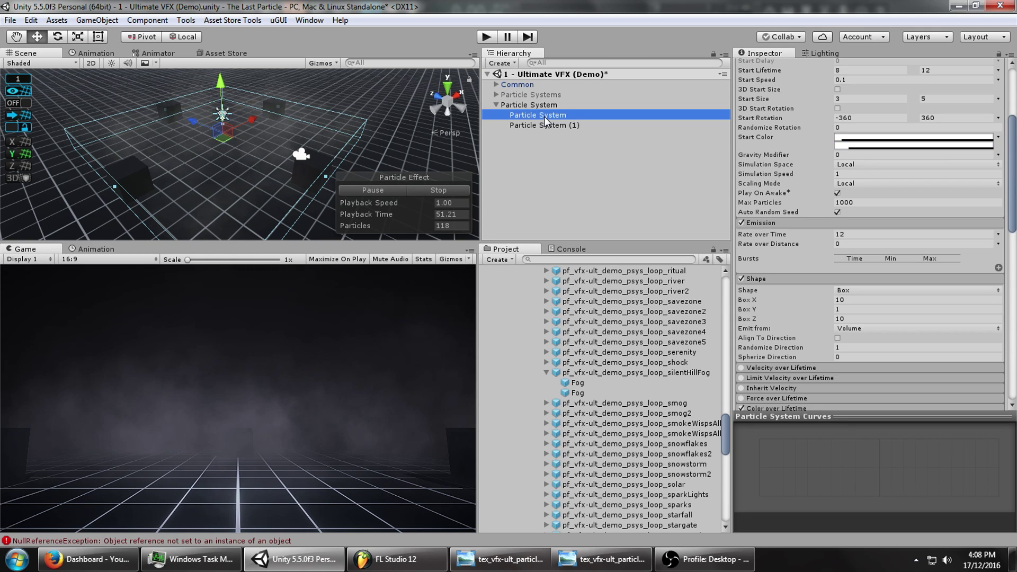
key("ctrl+p")
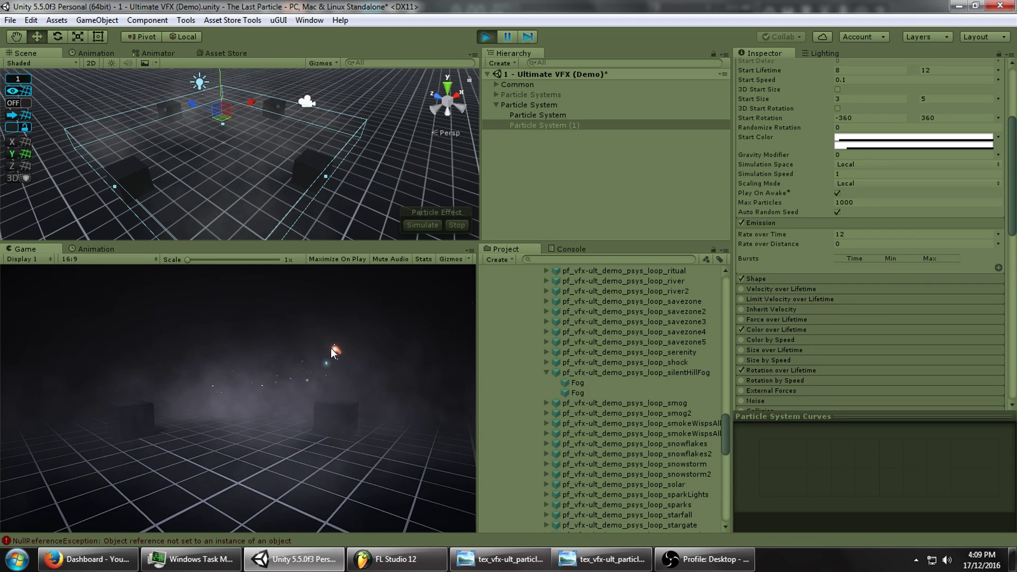
left_click(541, 106)
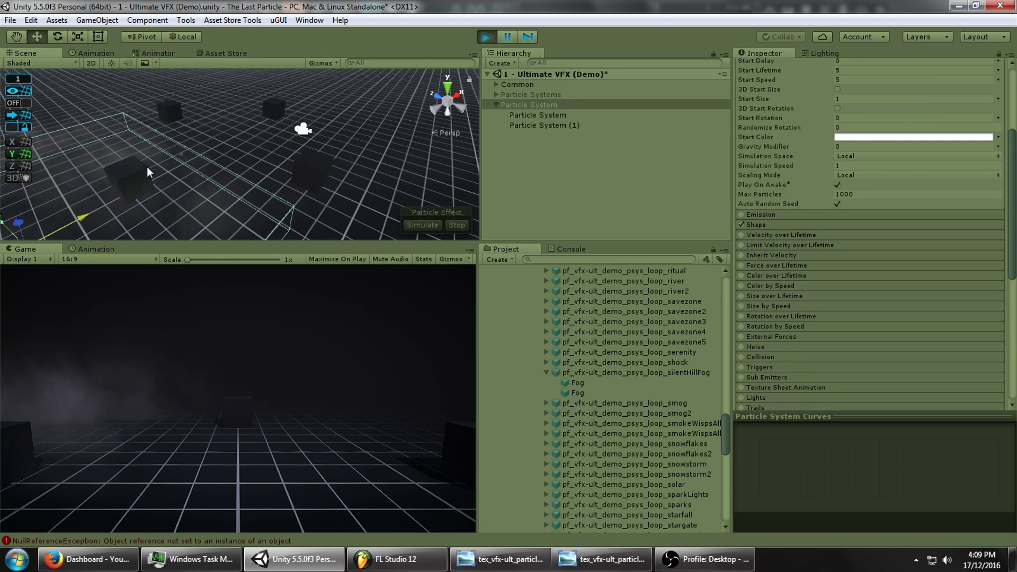
left_click(581, 116)
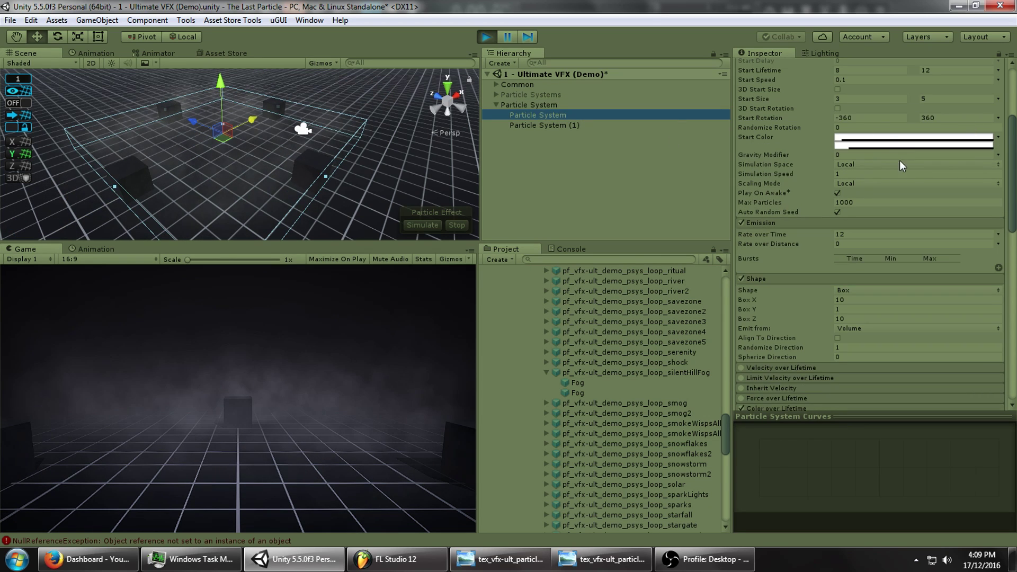
left_click(866, 165)
left_click(506, 16)
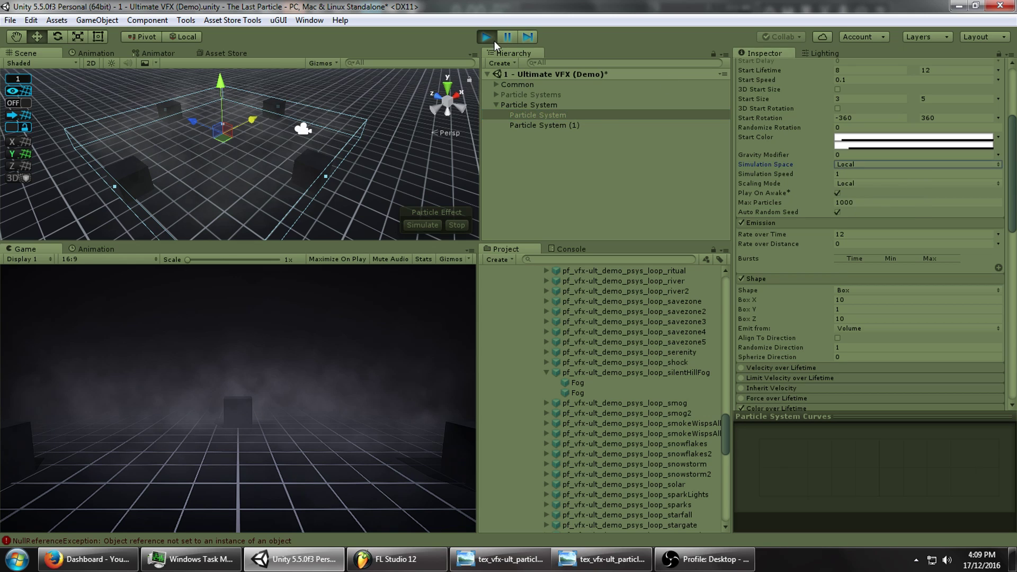
- Stop Play mode and rename the child emitter to 'Fog Lower'
left_click(486, 36)
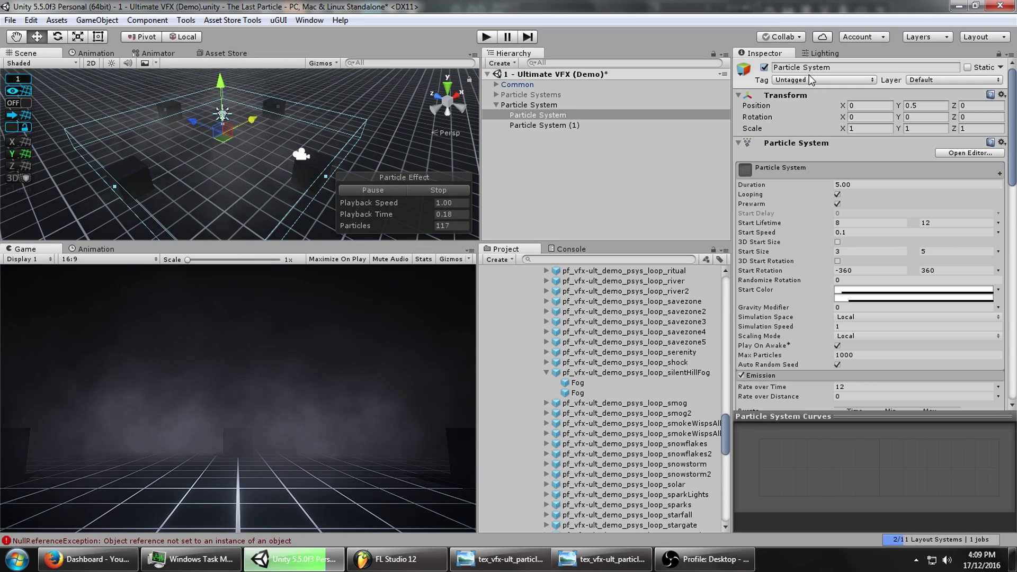
left_click(810, 67)
type("Fog Lower")
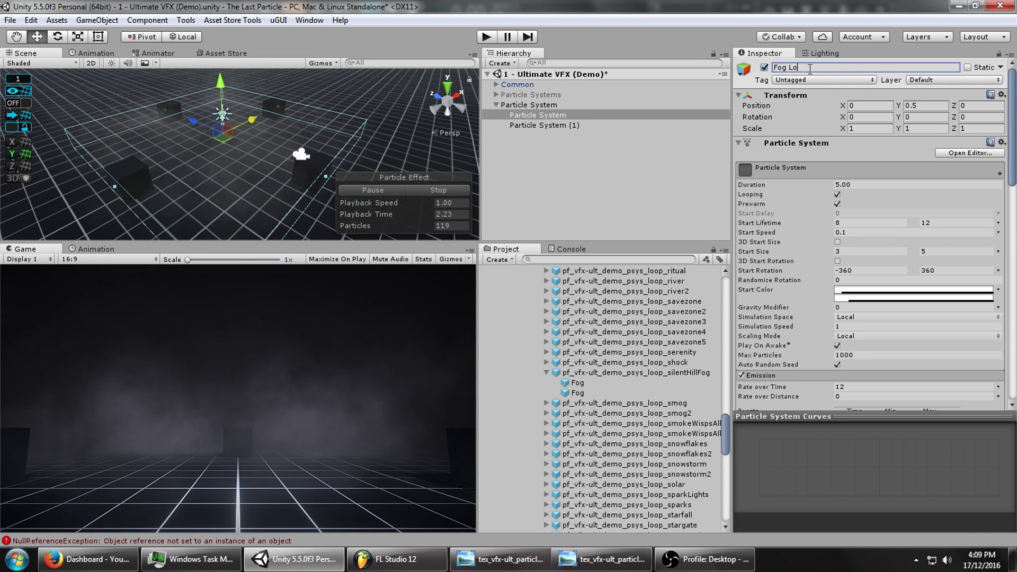
key("Return")
- Rename Particle System (1) to 'Fog Upper' and run the scene in Play mode
left_click(609, 125)
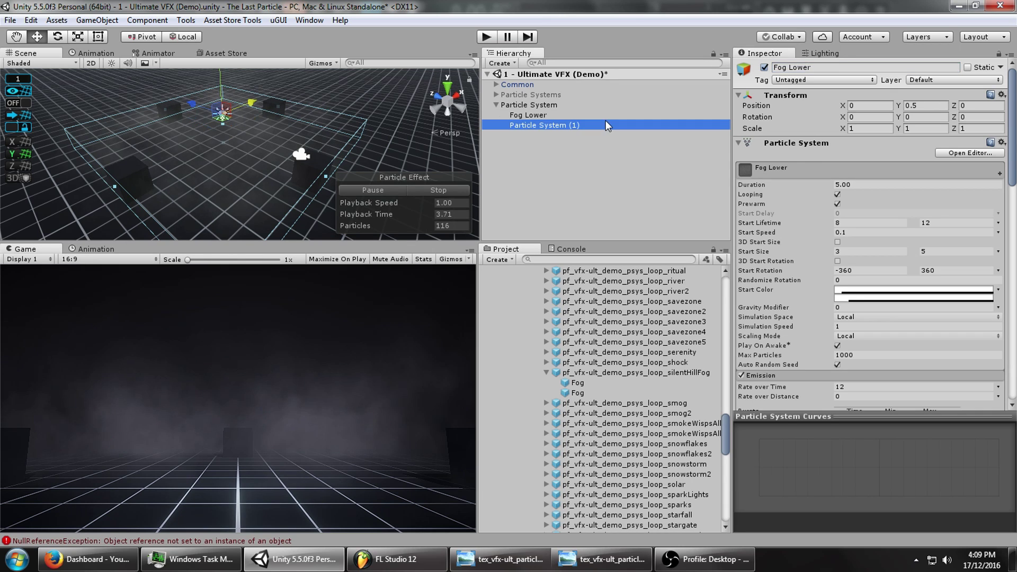
left_click(798, 66)
left_click(798, 64)
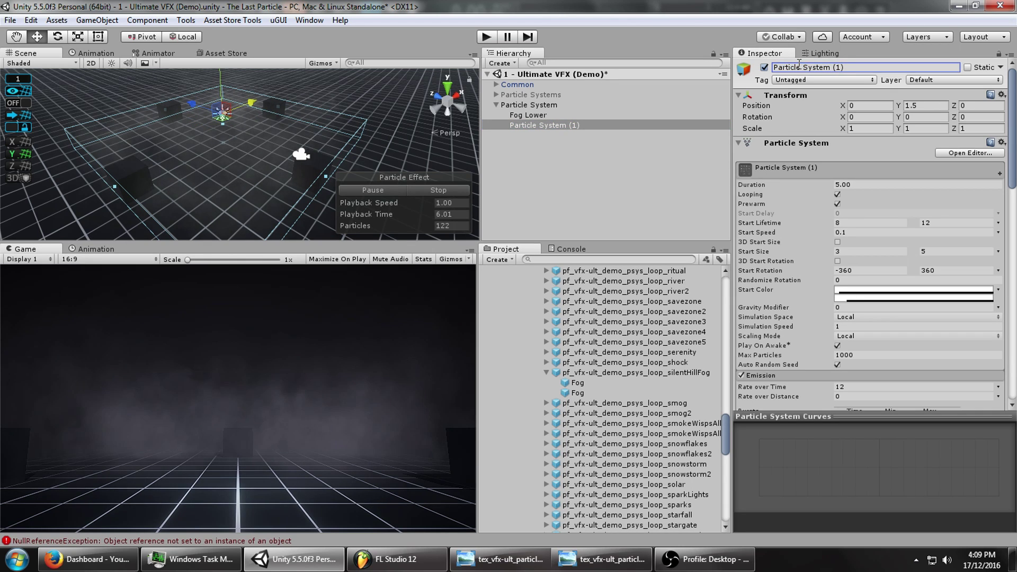
key("ctrl+a")
type("F")
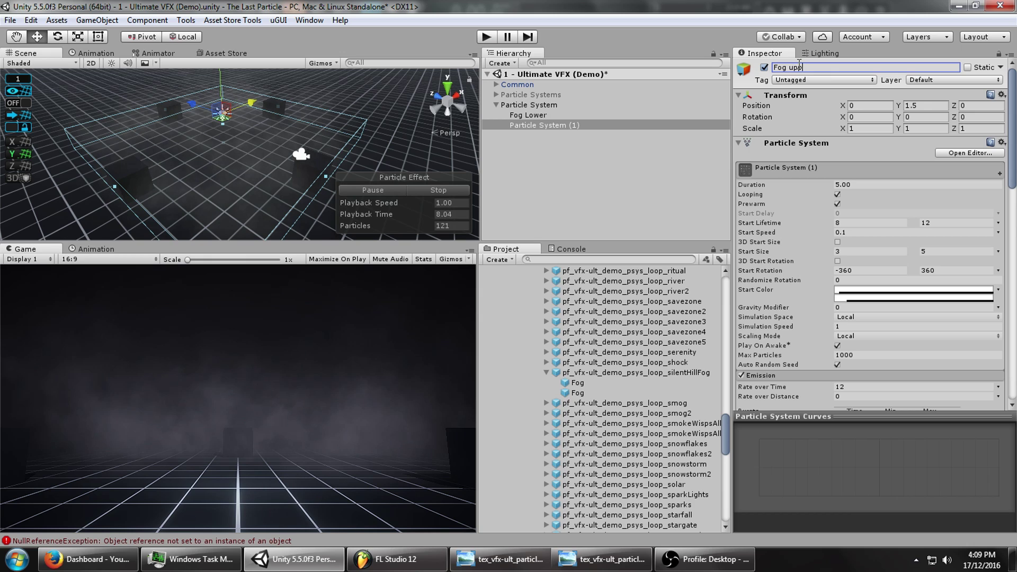
type("og U")
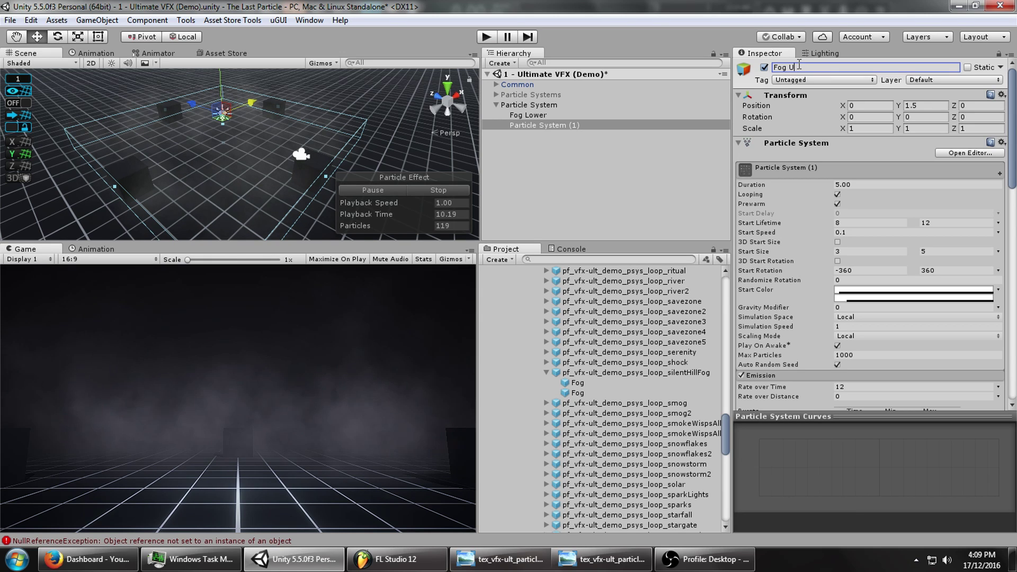
type("pper")
key("Return")
key("ctrl+p")
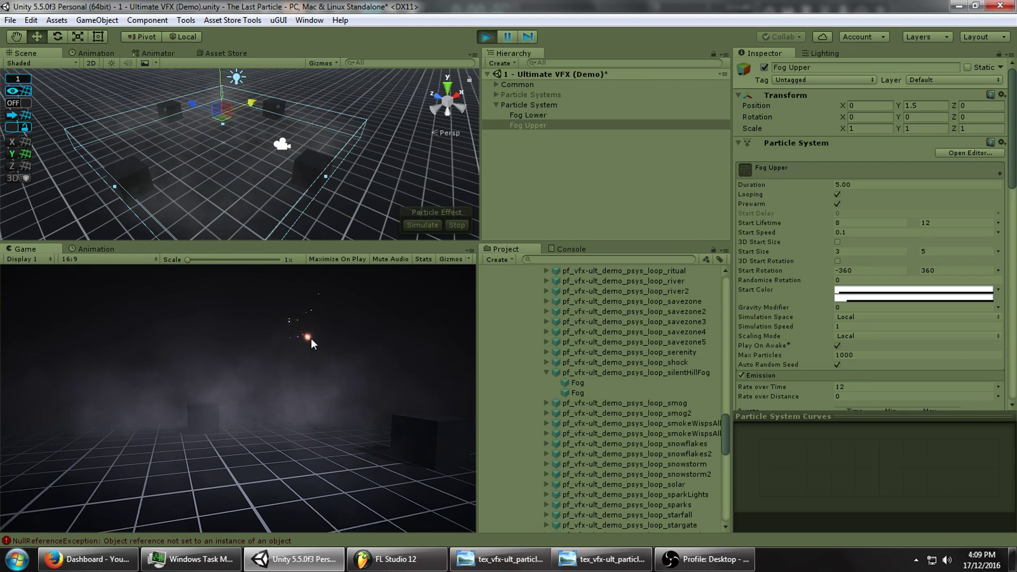
- Duplicate the parent Particle System group to create Particle System (1)
left_click(534, 104)
key("ctrl+d")
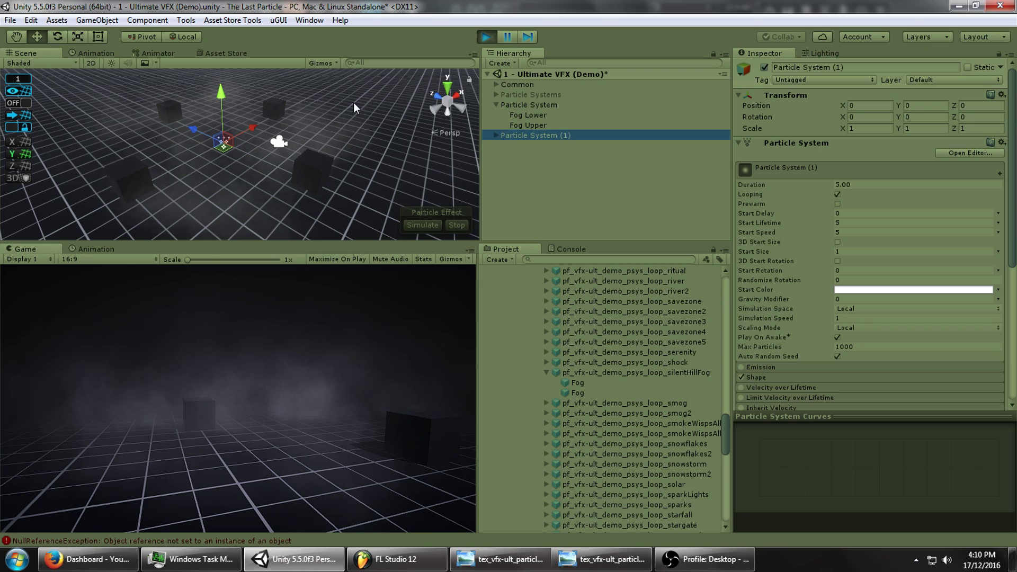
left_click(763, 67)
left_click(764, 68)
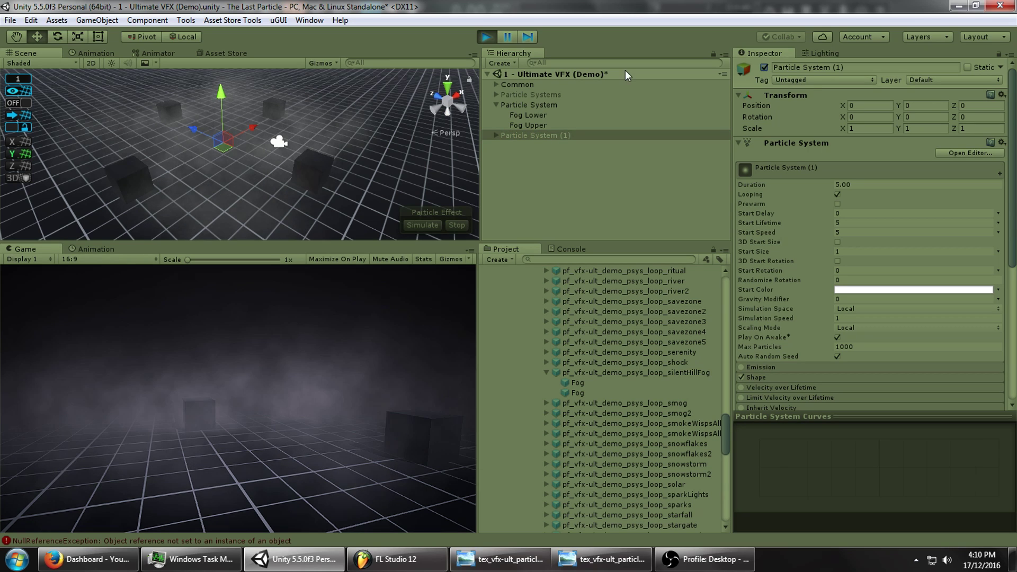
- Raise Particle System (1) above the fog layers to about Y 3.35
left_click_drag(223, 90, 232, 28)
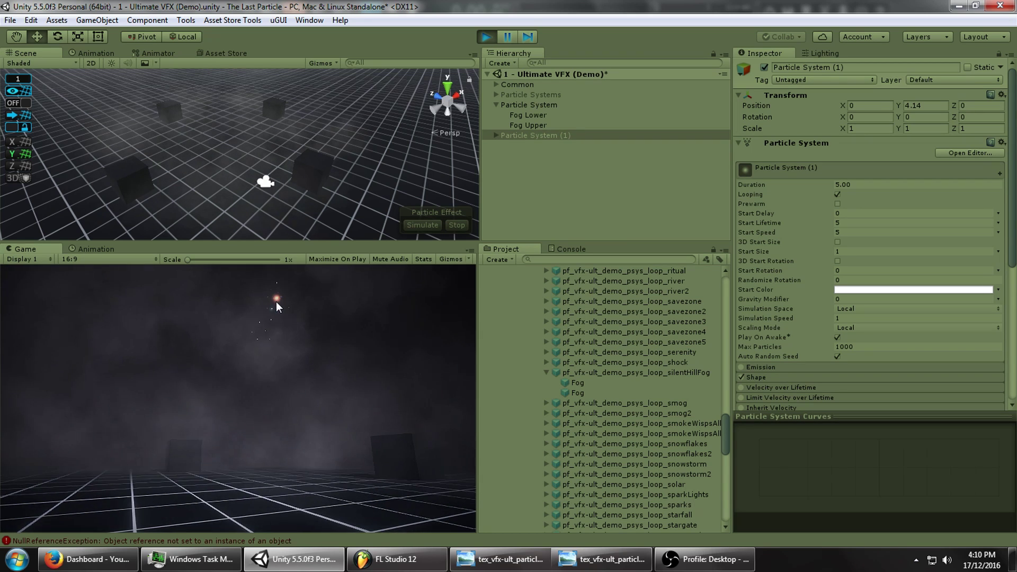
middle_click_drag(301, 137, 310, 171)
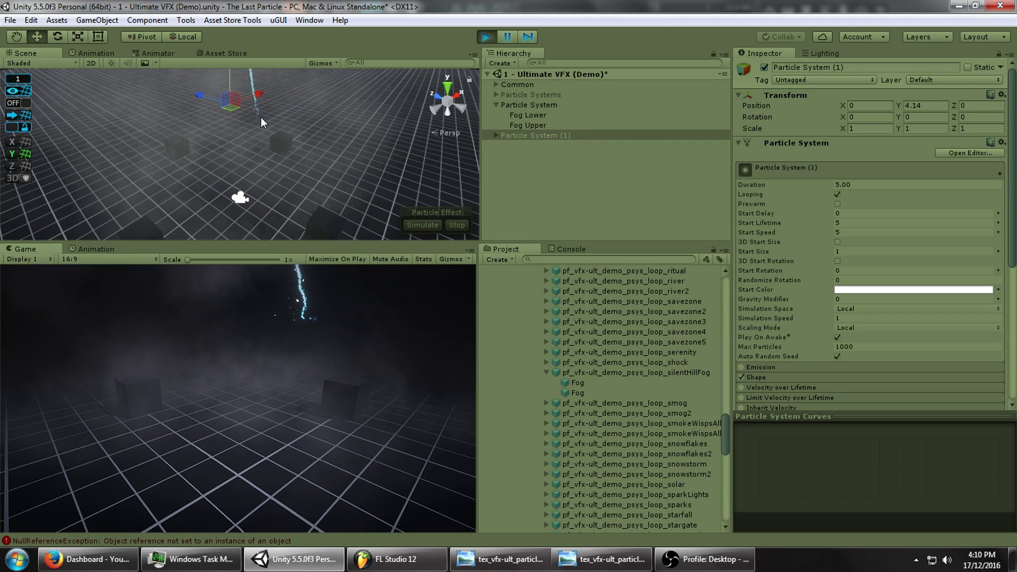
left_click_drag(228, 82, 229, 97)
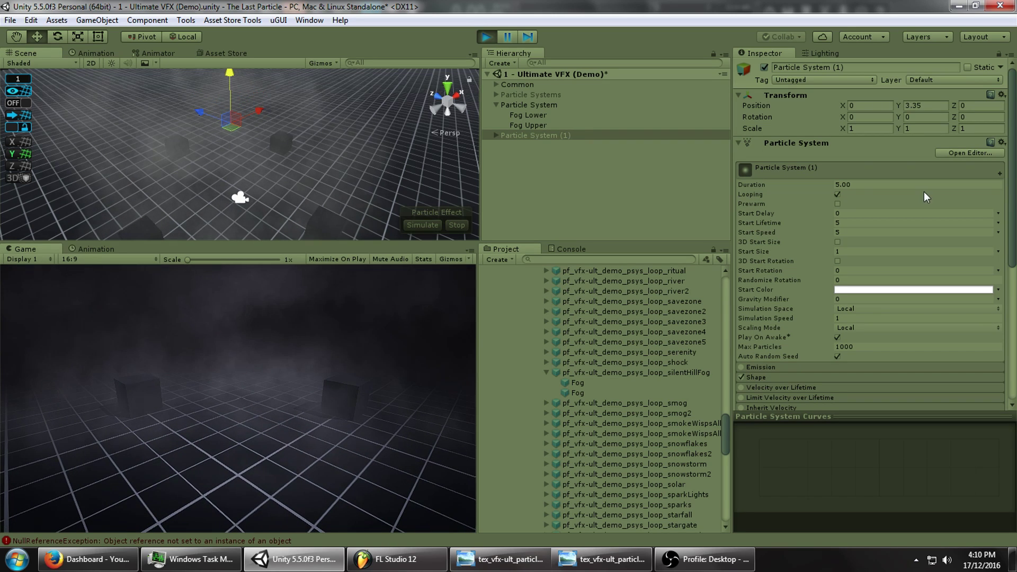
scroll(869, 238, "down", 3)
scroll(869, 238, "down", 1)
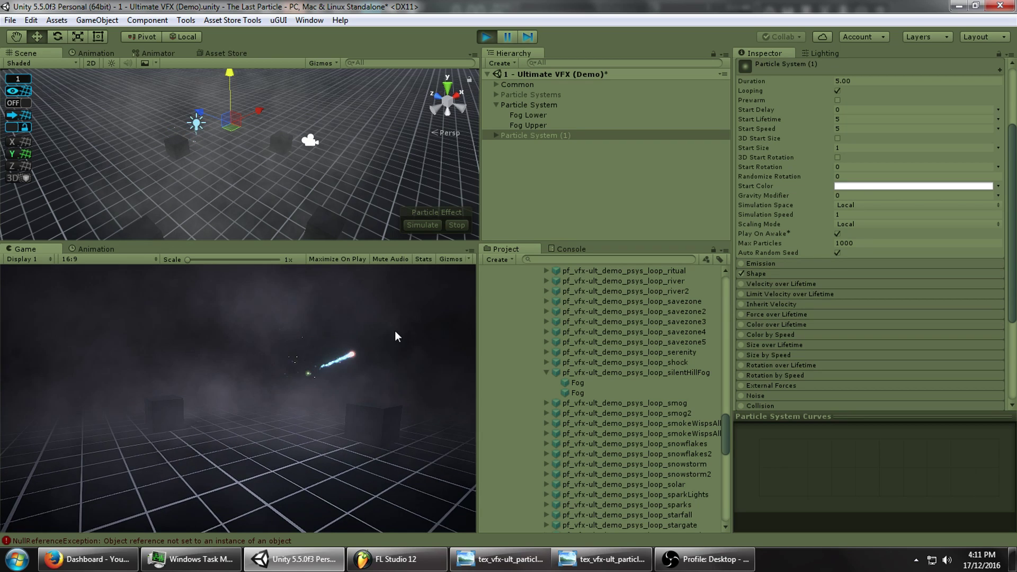
left_click(545, 108)
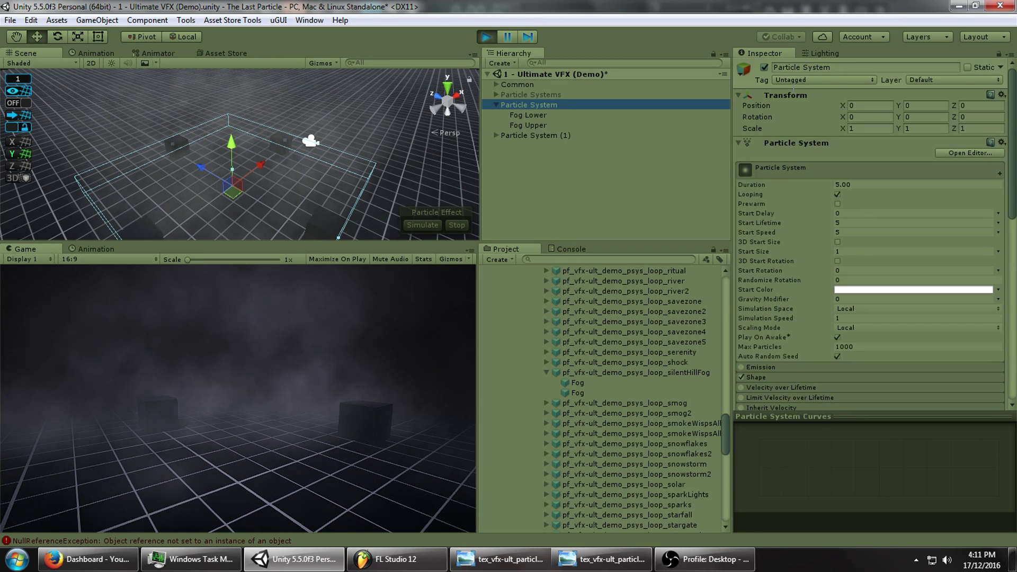
left_click(435, 341)
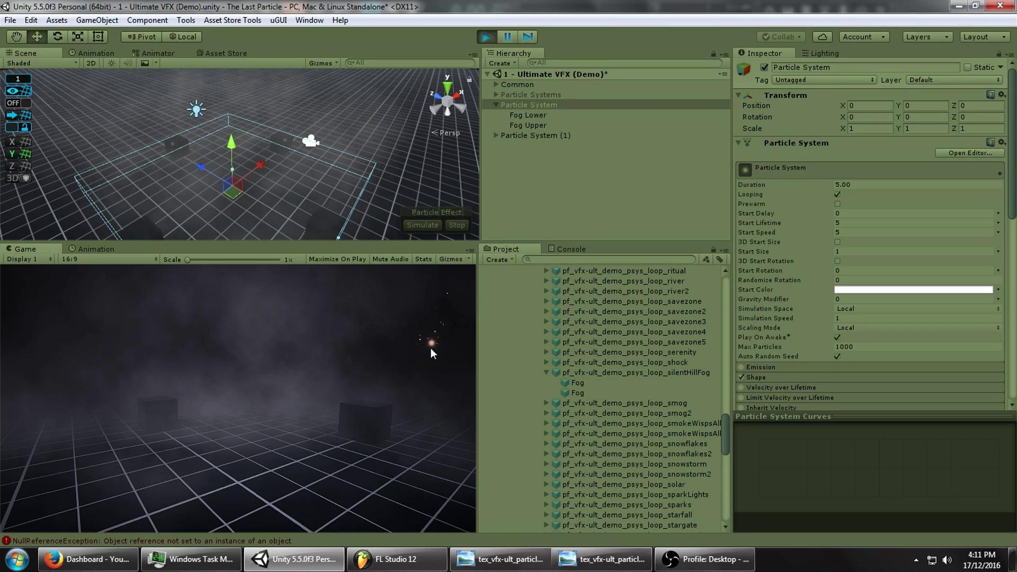